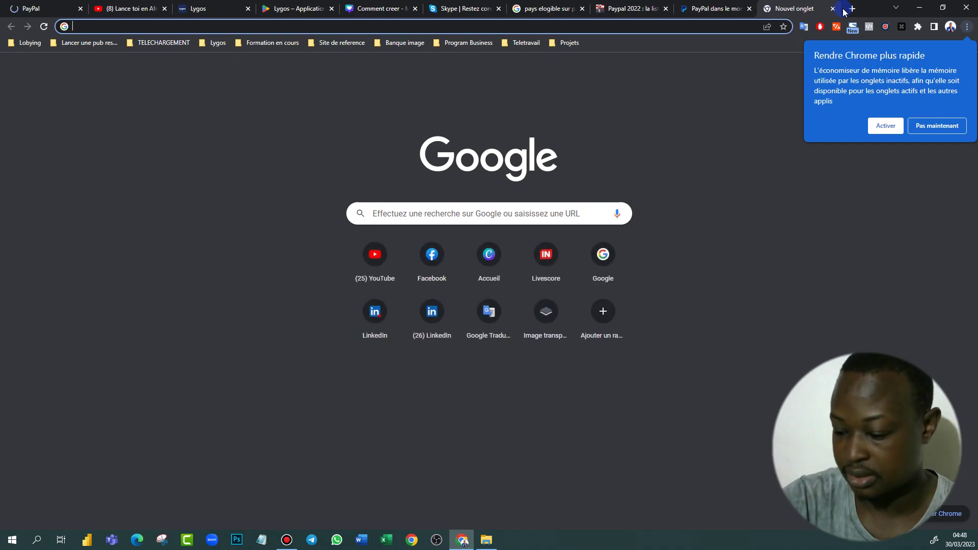
Load the Google home page google.cm from the address bar and accept Chrome's memory-saving suggestion
text(eg)
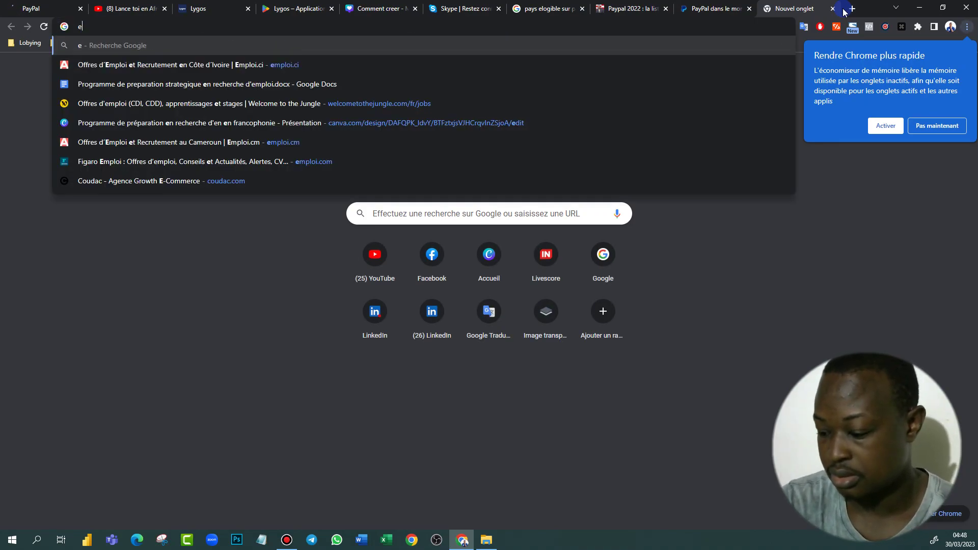
key(BackSpace)
key(BackSpace)
text(g)
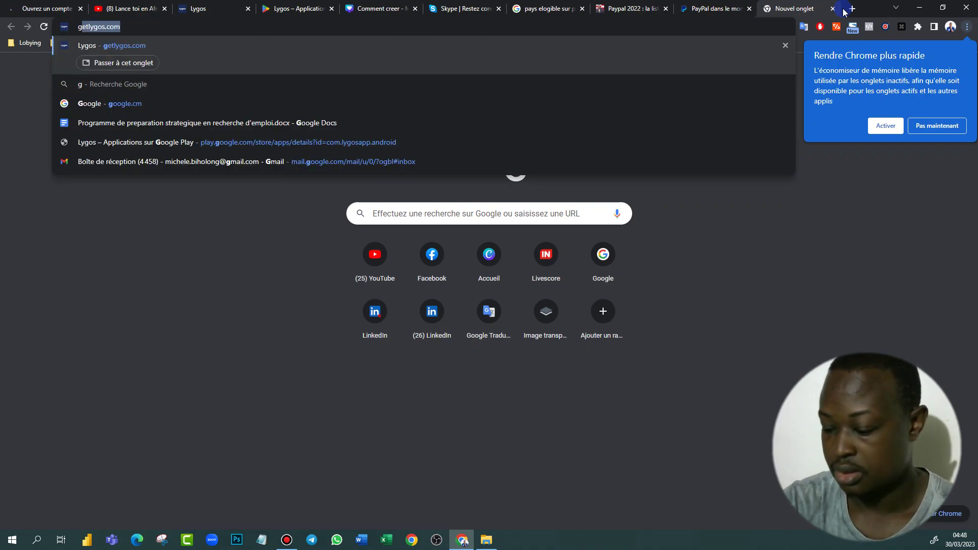
text(oogl)
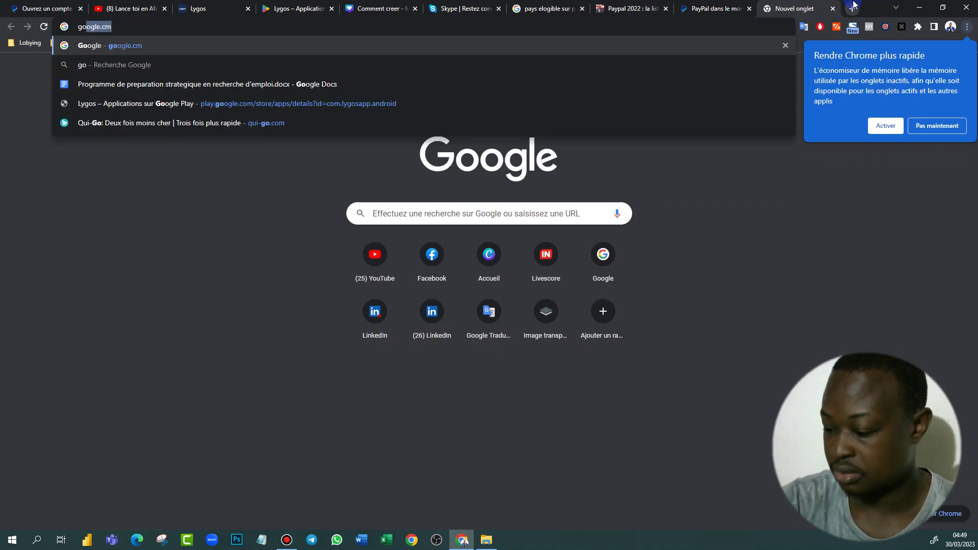
text(e)
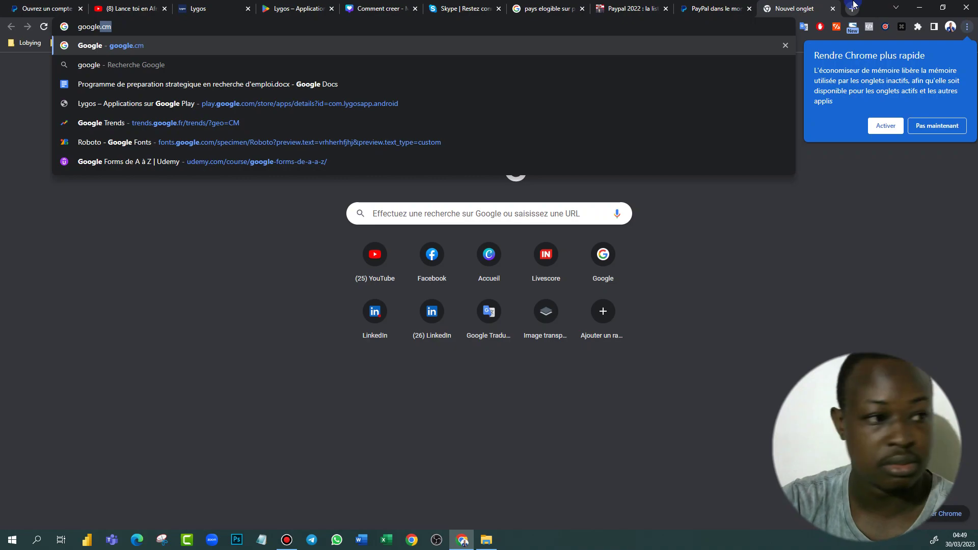
click(324, 49)
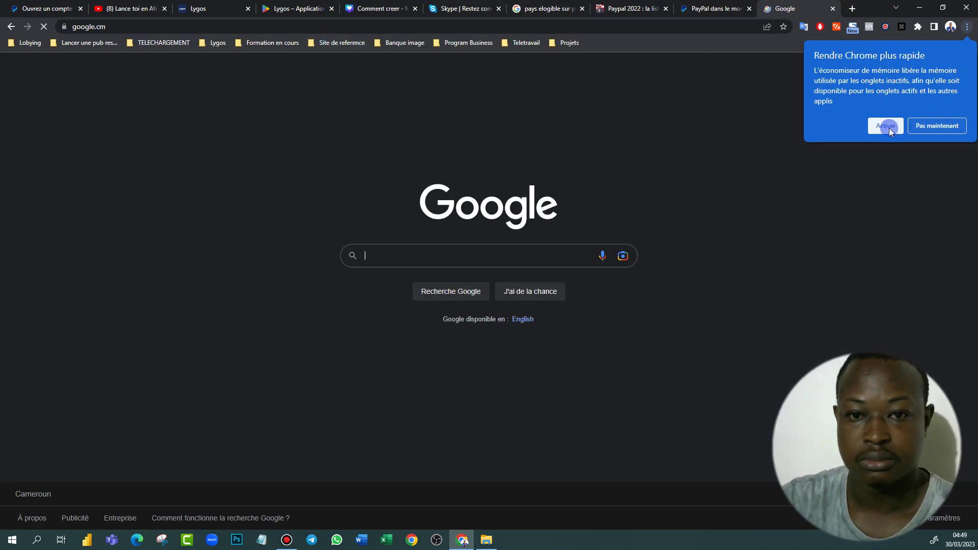
click(885, 128)
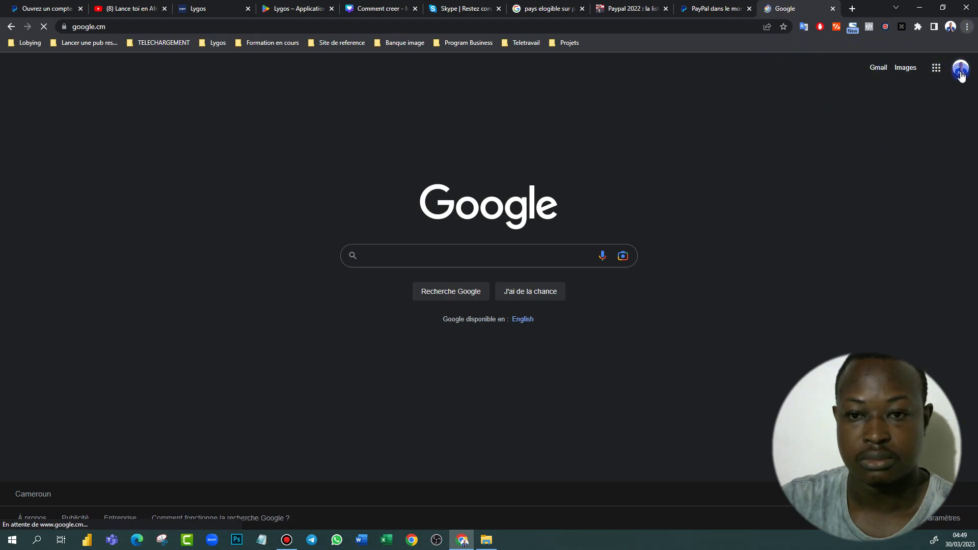
Open the third signed-in Google account's page in a new tab, then return to PayPal signup
click(961, 76)
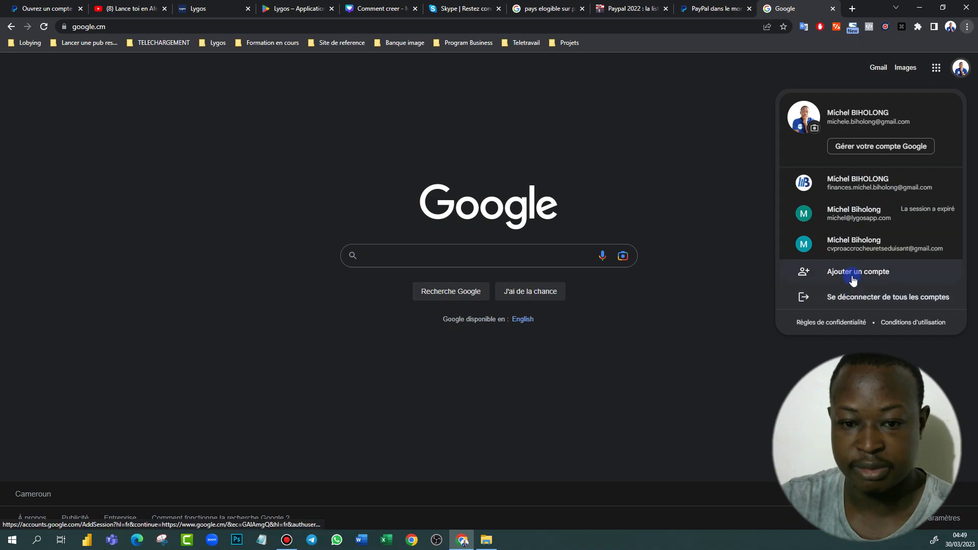
right_click(862, 252)
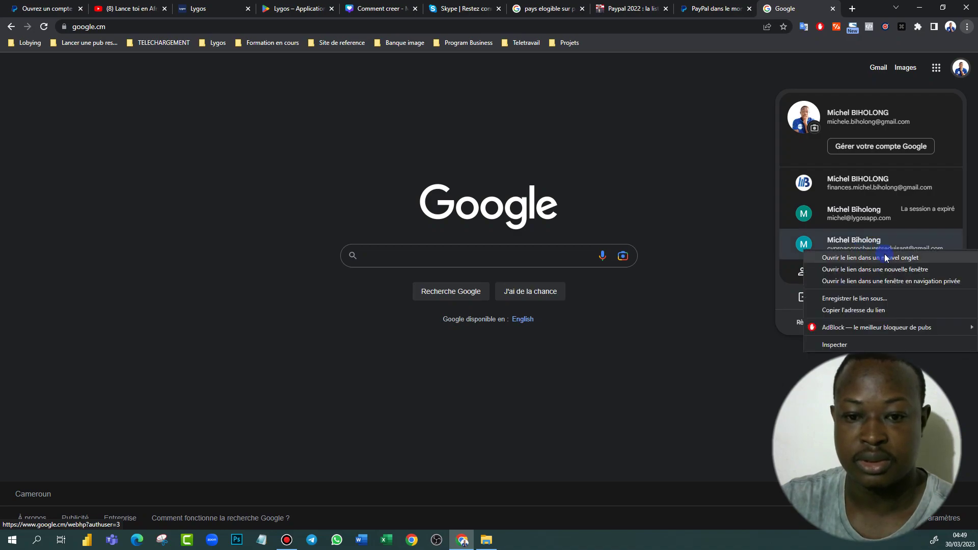
click(878, 258)
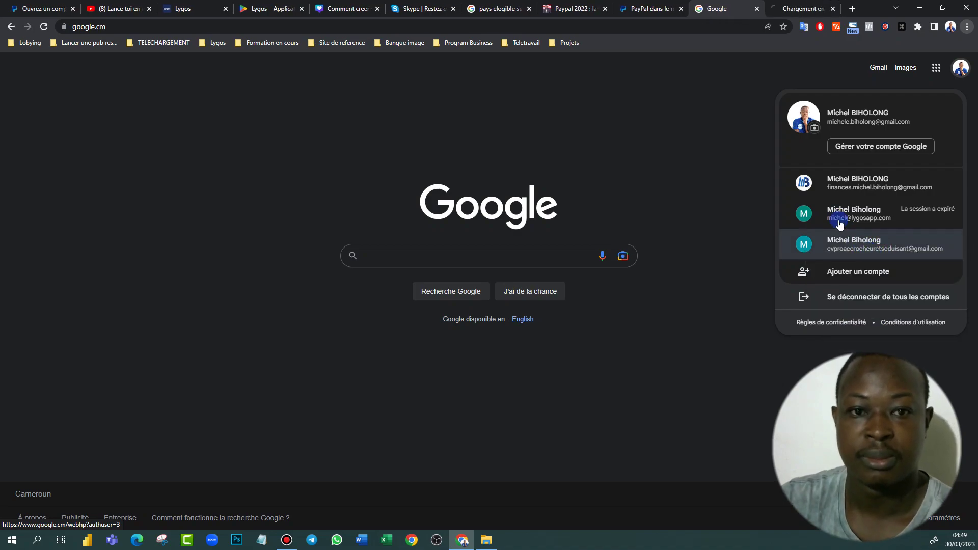
click(797, 9)
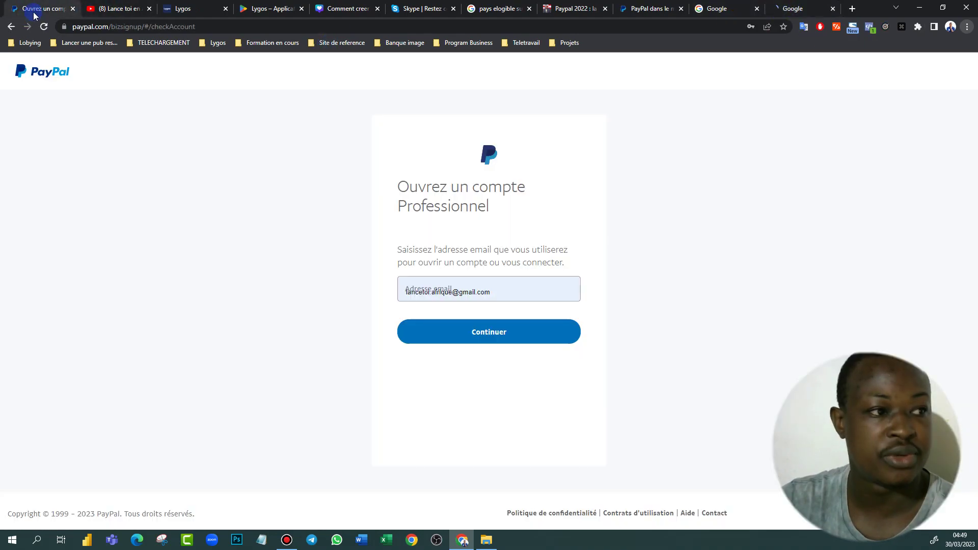
click(37, 9)
click(553, 287)
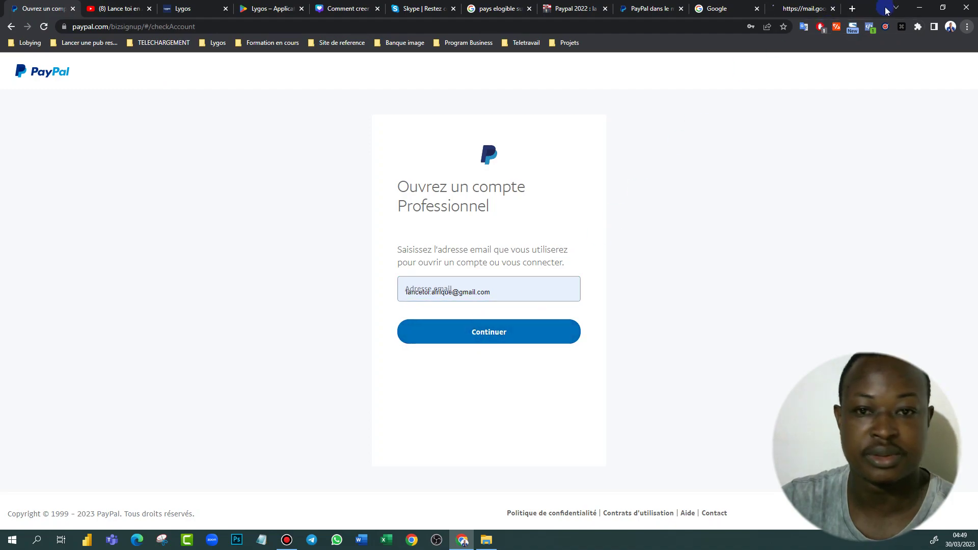
Copy the secondary account's email address from its Gmail inbox, then return to PayPal's email field
click(798, 9)
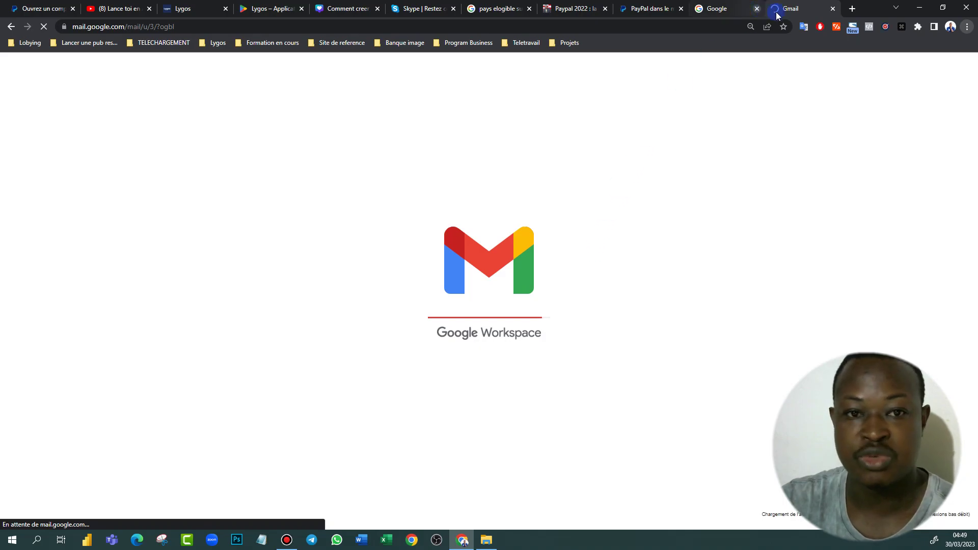
click(716, 9)
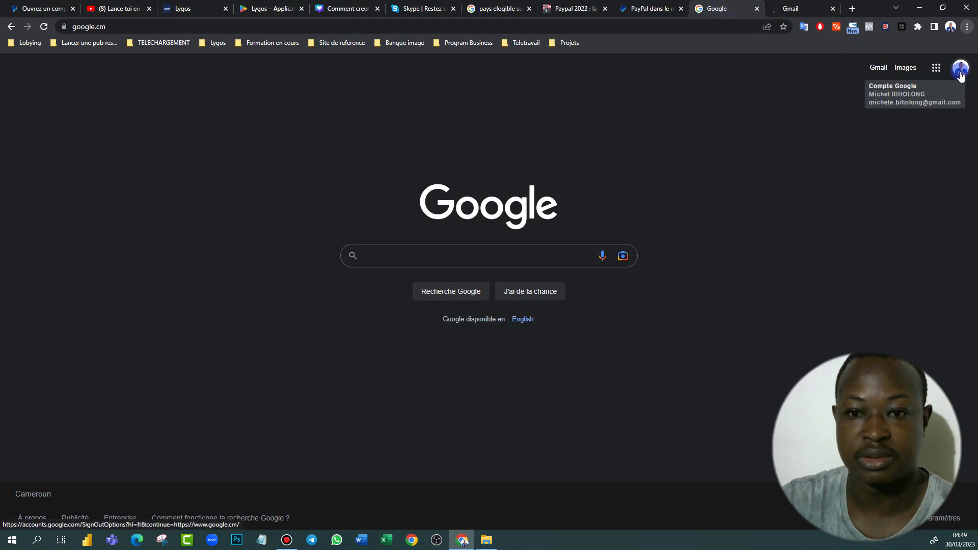
click(799, 8)
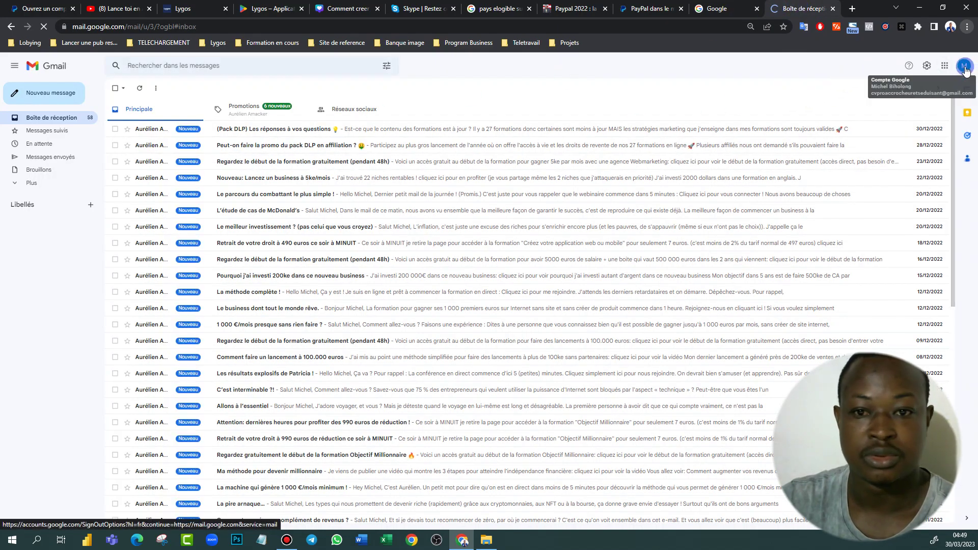
click(965, 70)
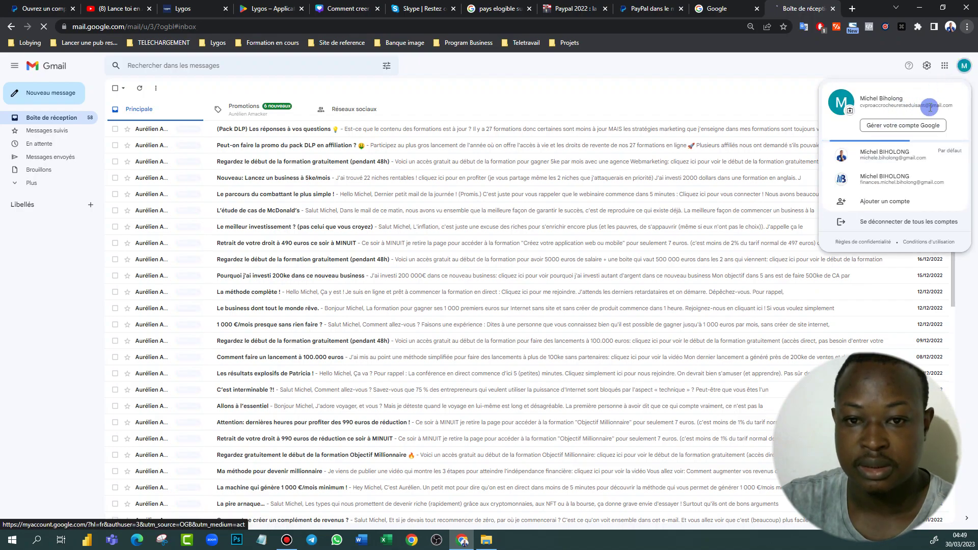
drag(955, 108, 862, 107)
key(ctrl+c)
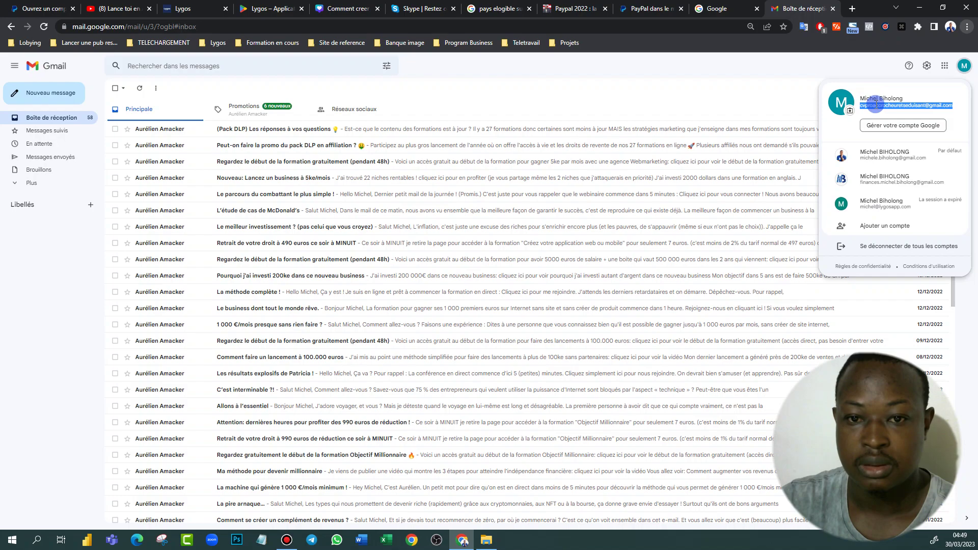
right_click(874, 104)
click(770, 117)
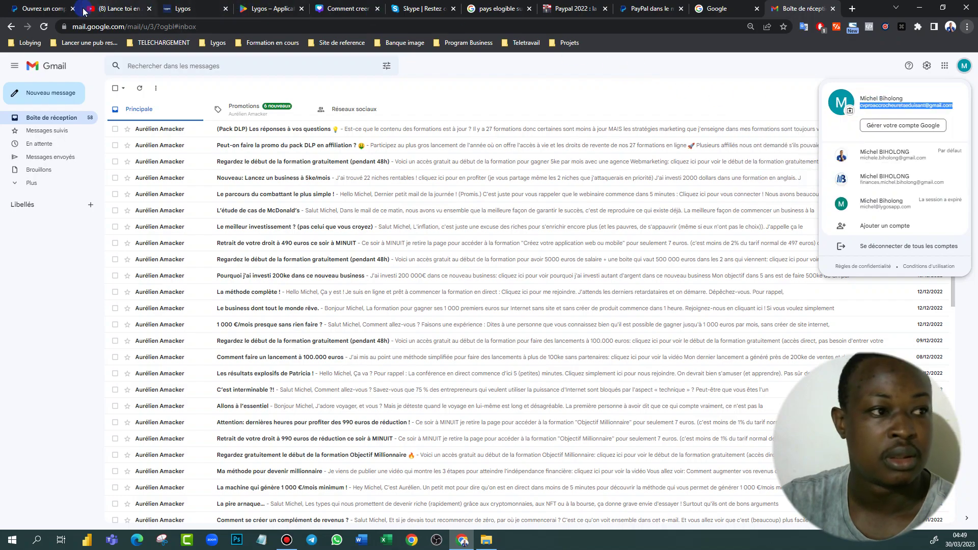
click(43, 9)
click(523, 293)
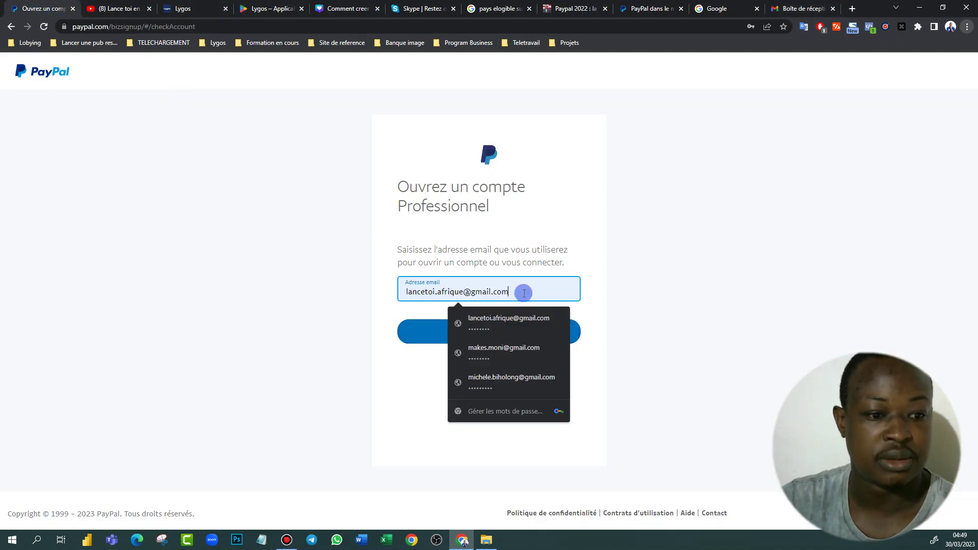
Replace the signup email with the copied Gmail address and continue
key(ctrl+a)
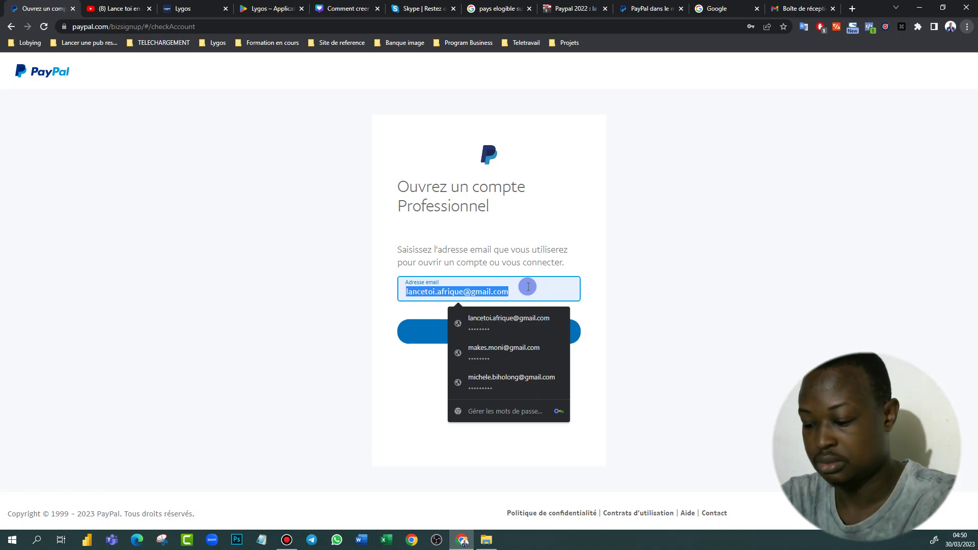
key(ctrl+v)
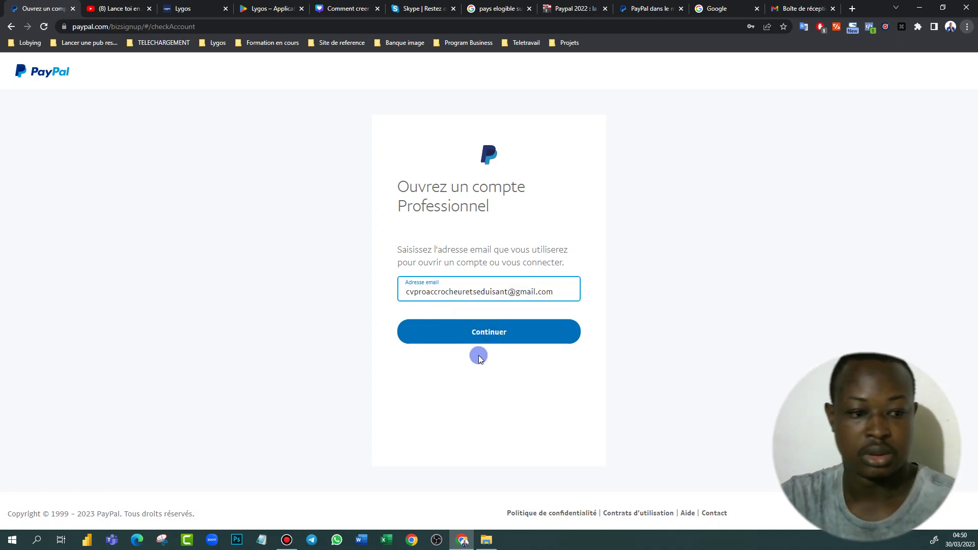
click(502, 336)
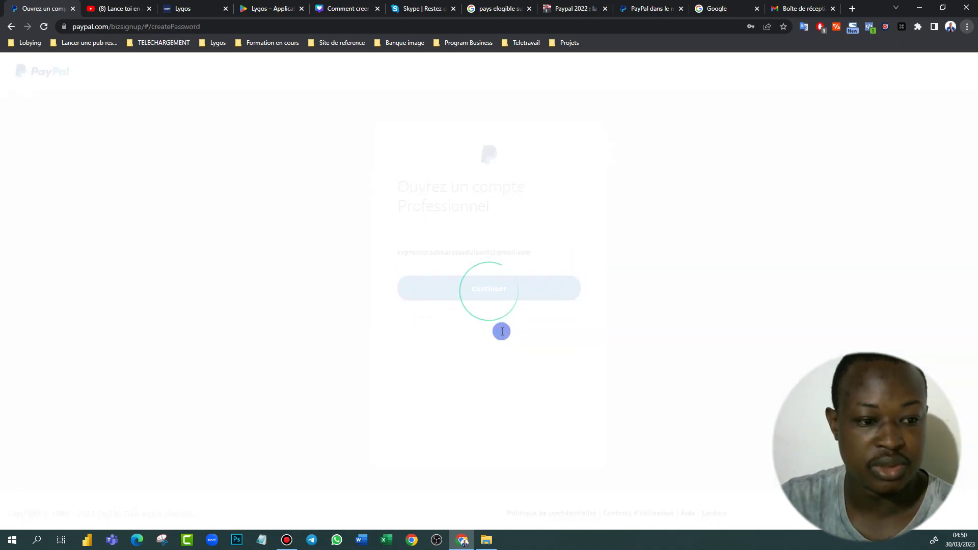
Set a new account password and continue to the company details form
click(458, 274)
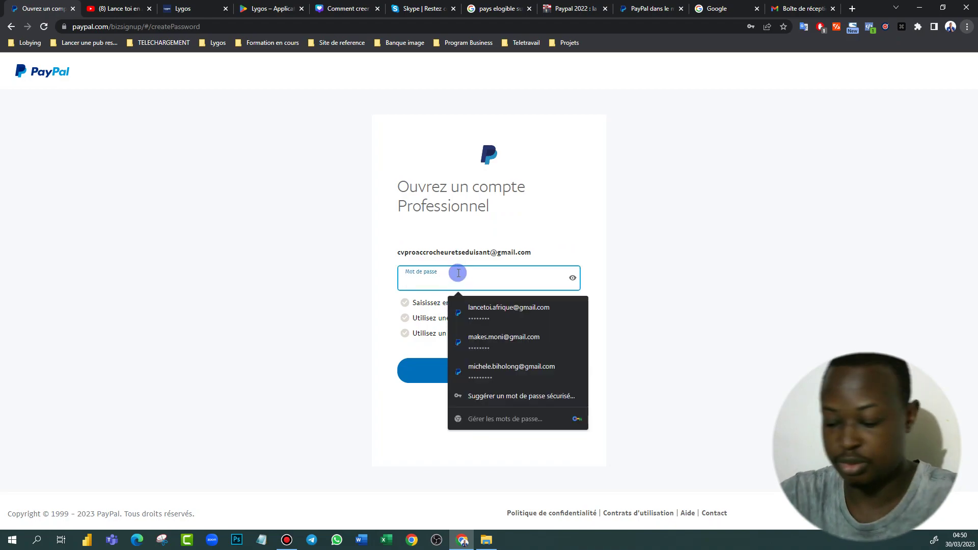
text(aA)
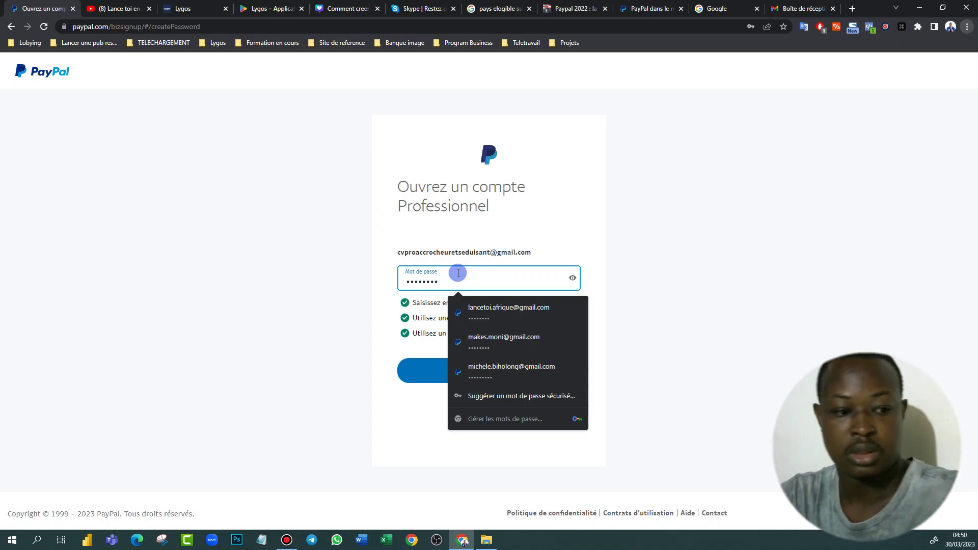
click(743, 295)
click(519, 374)
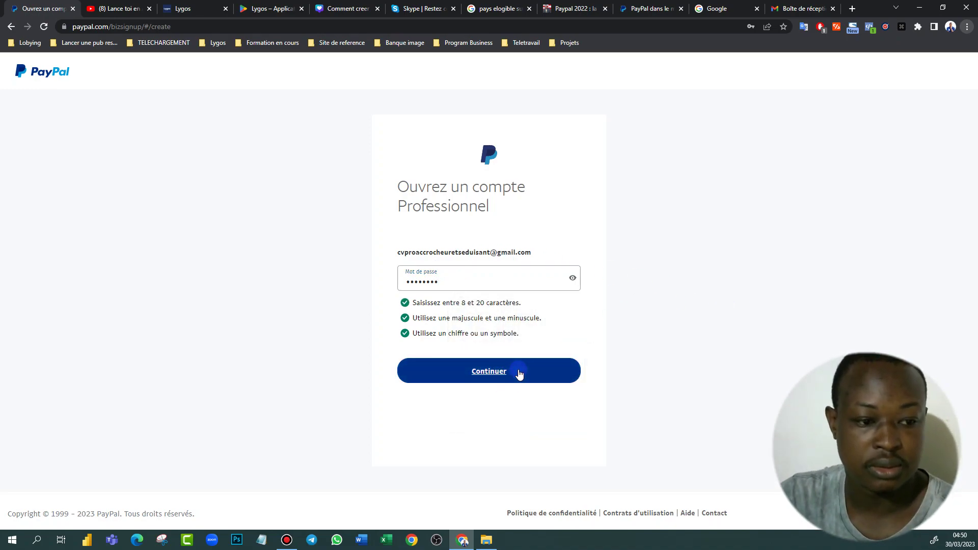
click(448, 311)
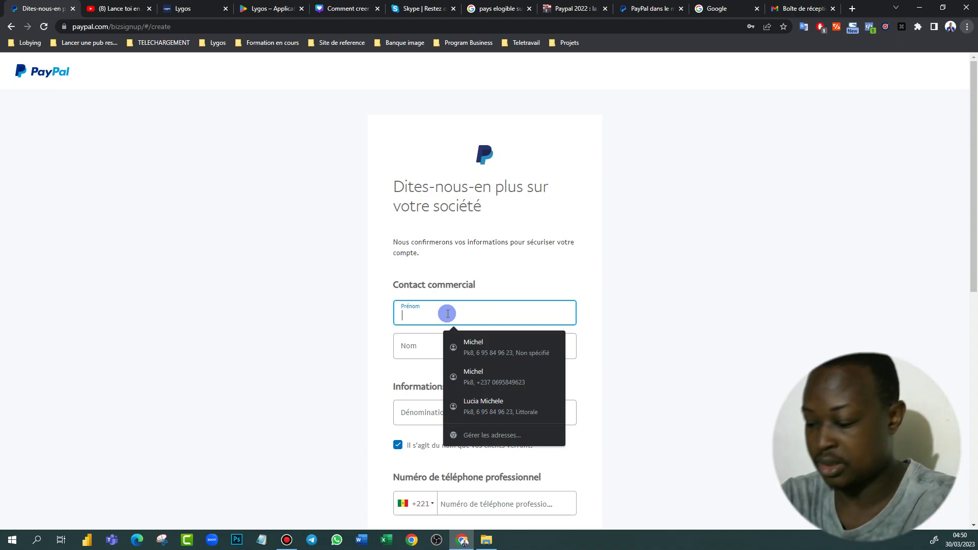
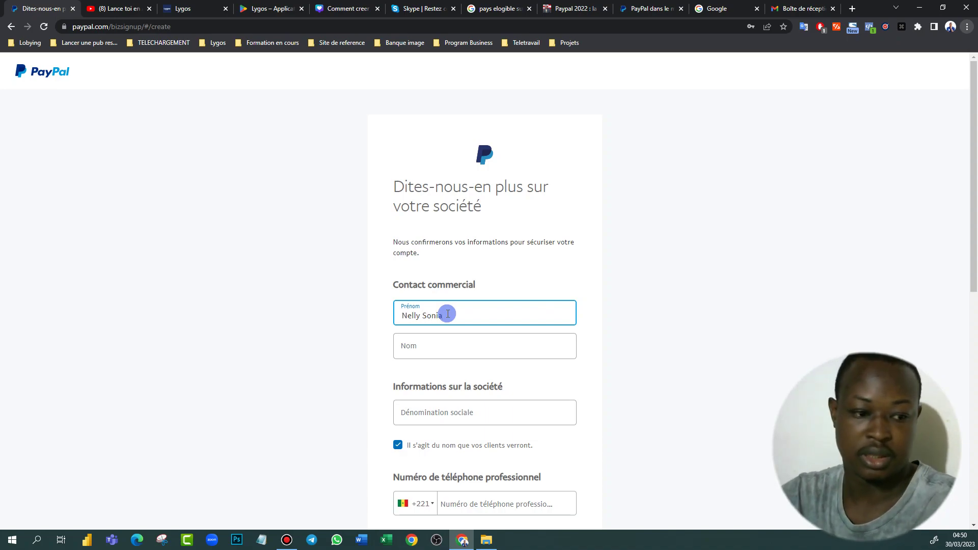
Enter the contact's first and last name and the legal business name CV Pro
click(436, 353)
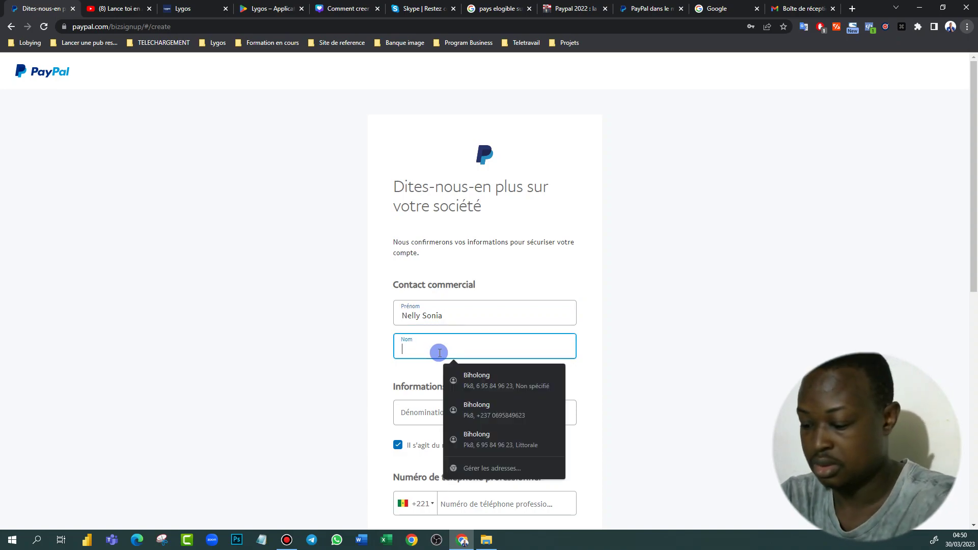
text(N)
text(g)
key(BackSpace)
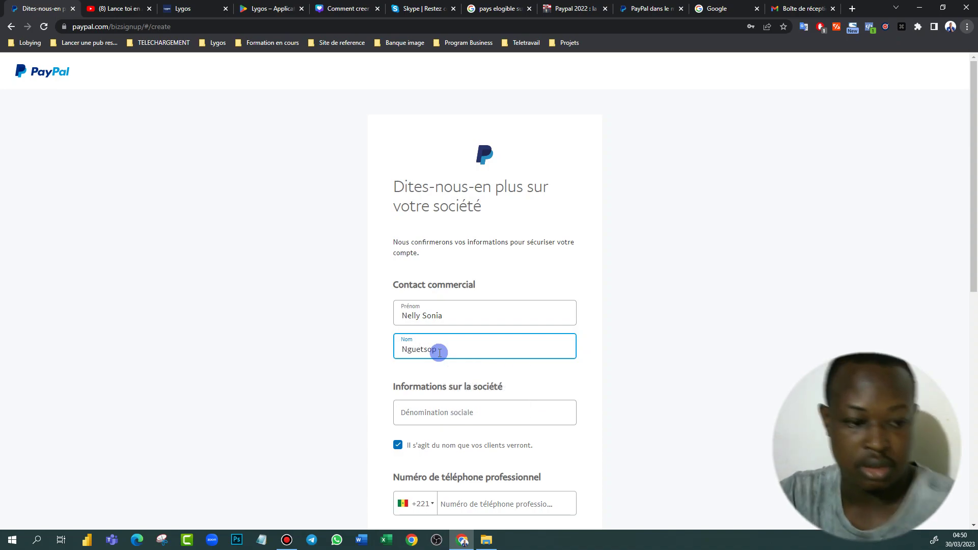
click(470, 417)
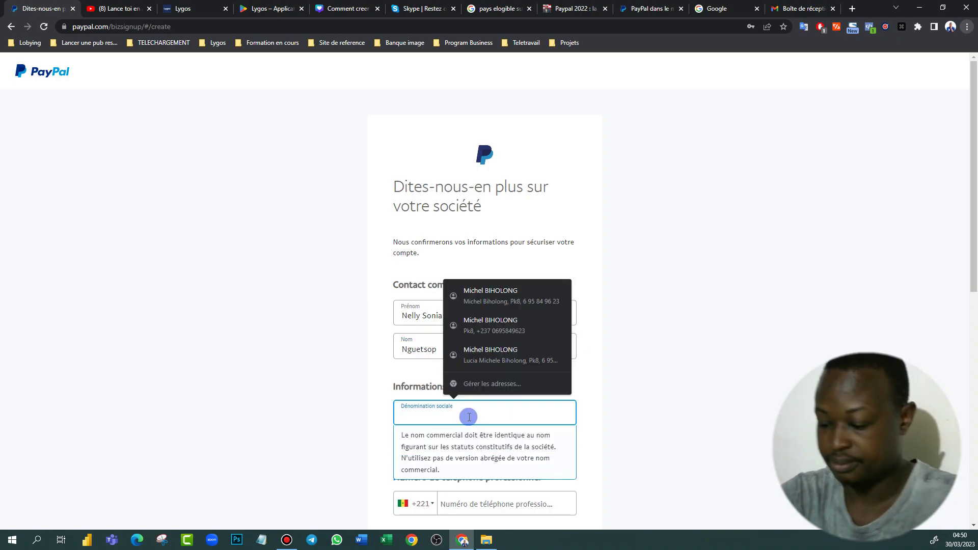
text(CV Pro)
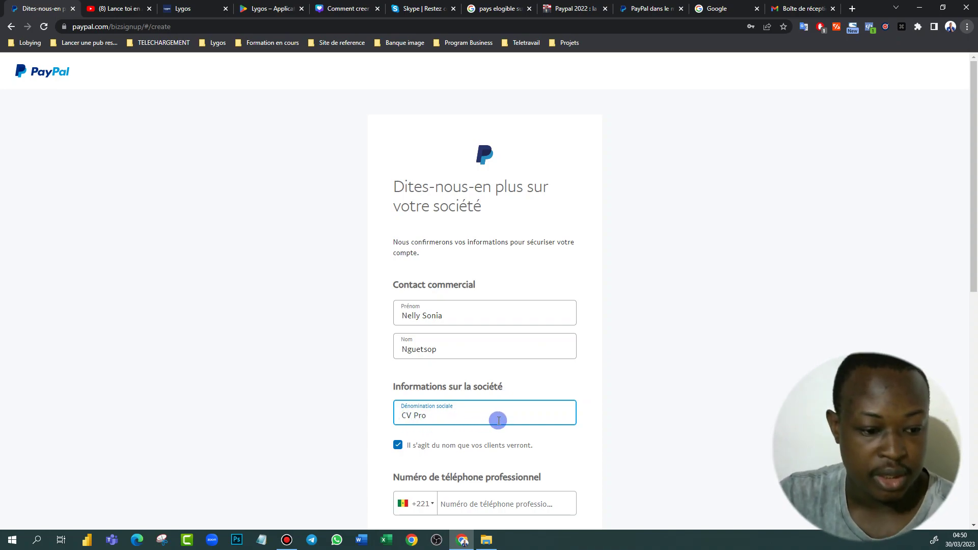
scroll(498, 417, down, 3)
Set the phone country code to Cameroun +237 and enter the business phone number
click(411, 347)
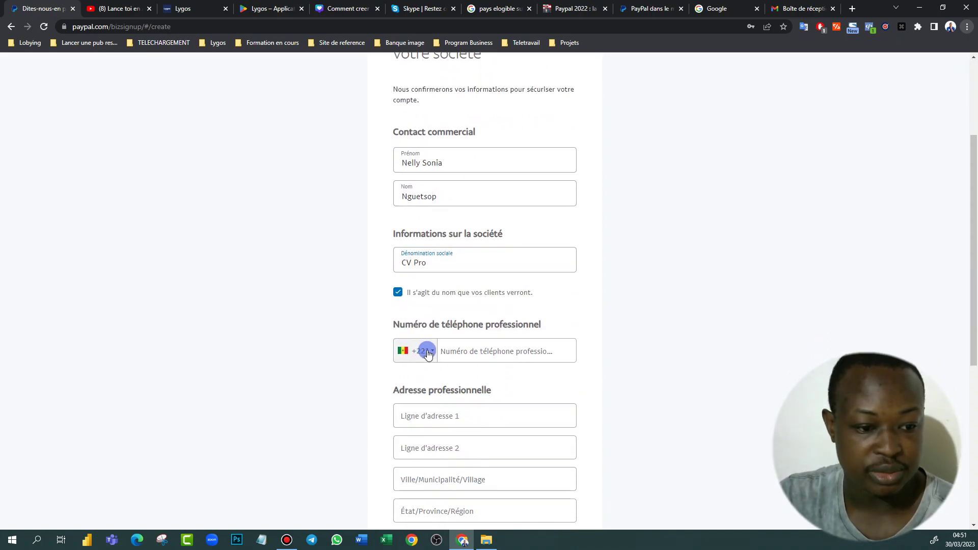
scroll(433, 423, down, 4)
scroll(436, 406, up, 8)
scroll(438, 395, up, 10)
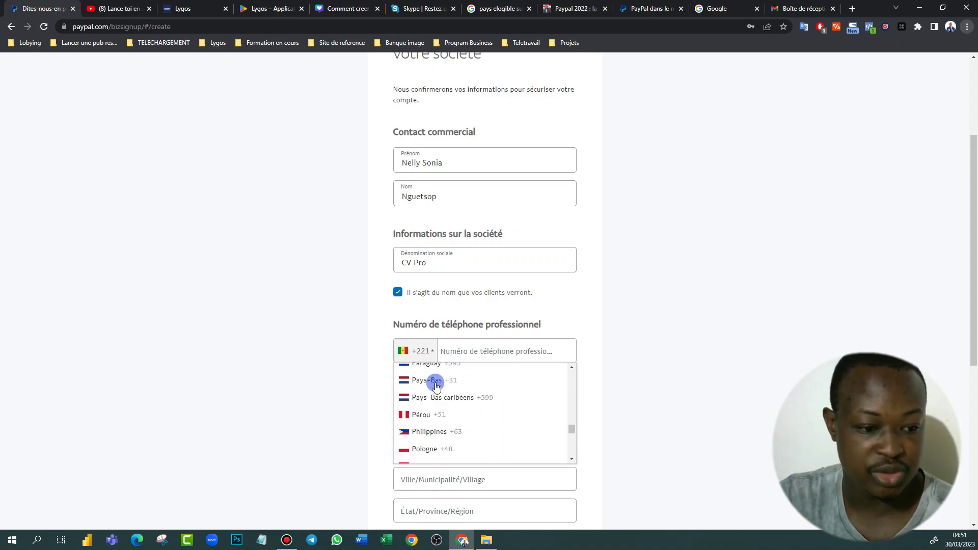
scroll(435, 388, up, 12)
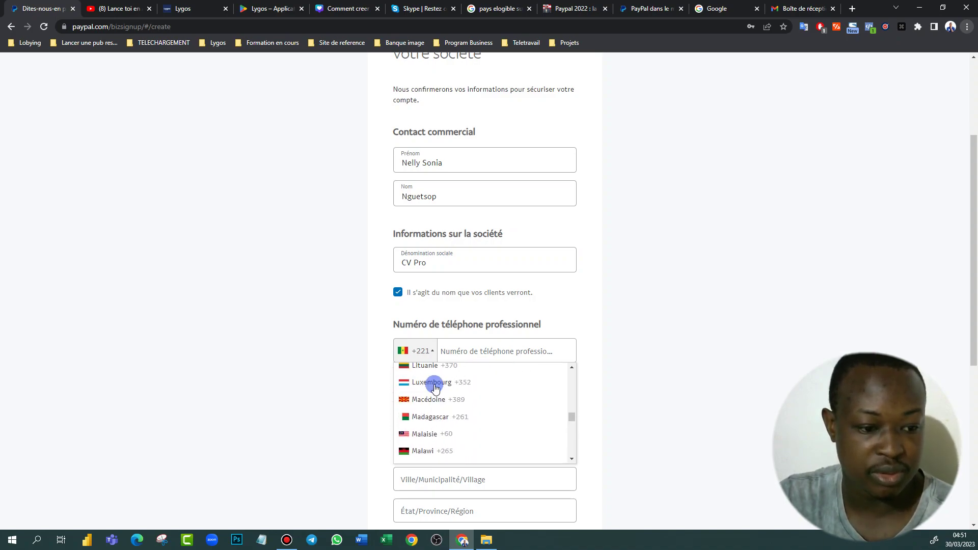
scroll(436, 386, up, 15)
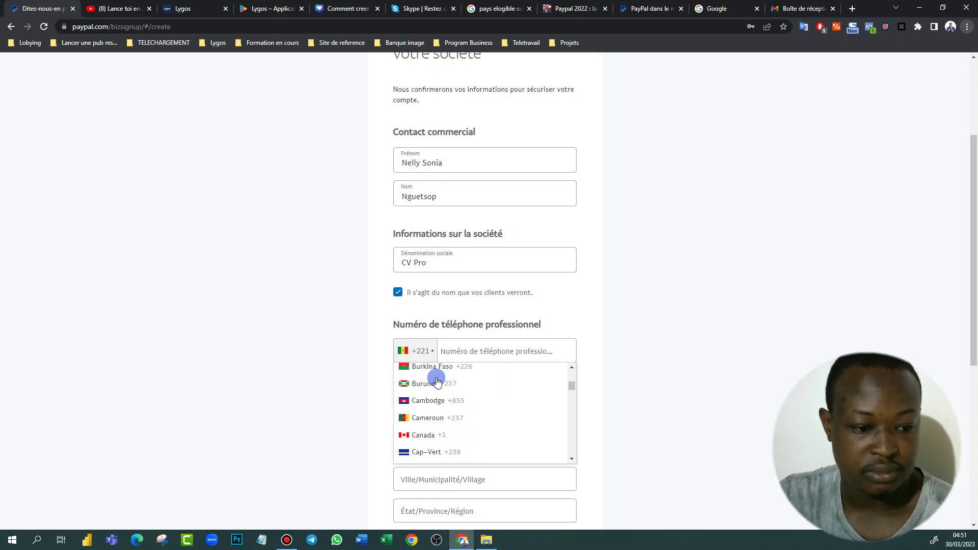
scroll(437, 387, up, 1)
scroll(439, 407, down, 7)
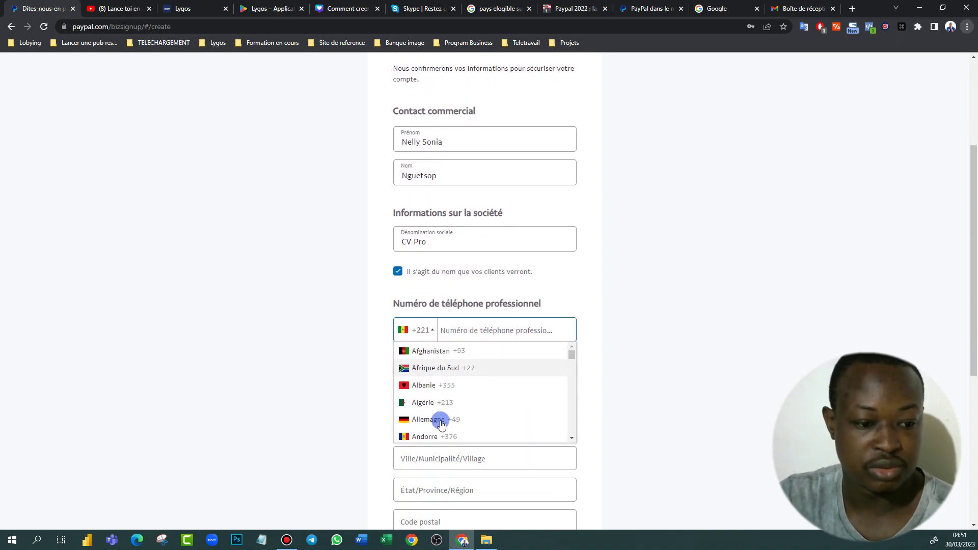
scroll(428, 307, down, 2)
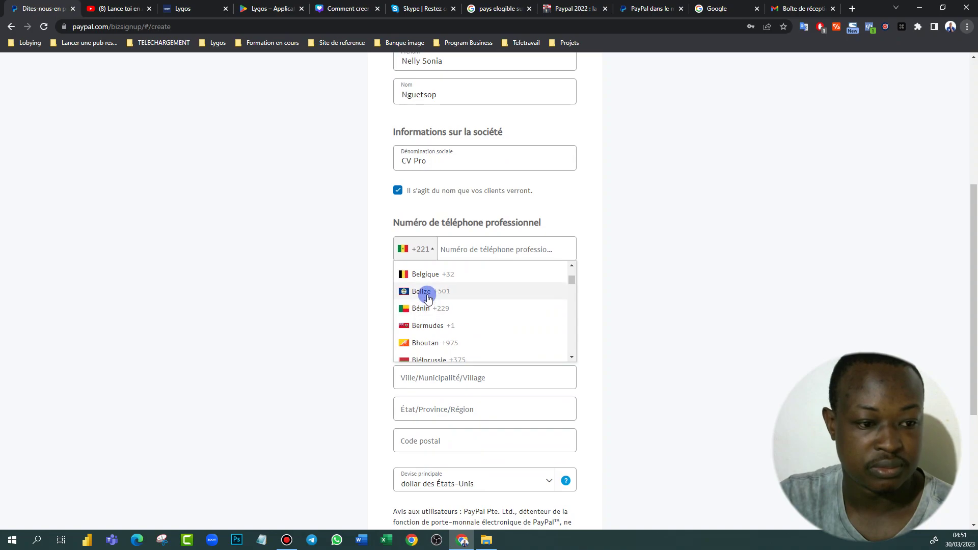
scroll(430, 301, up, 2)
scroll(430, 305, down, 5)
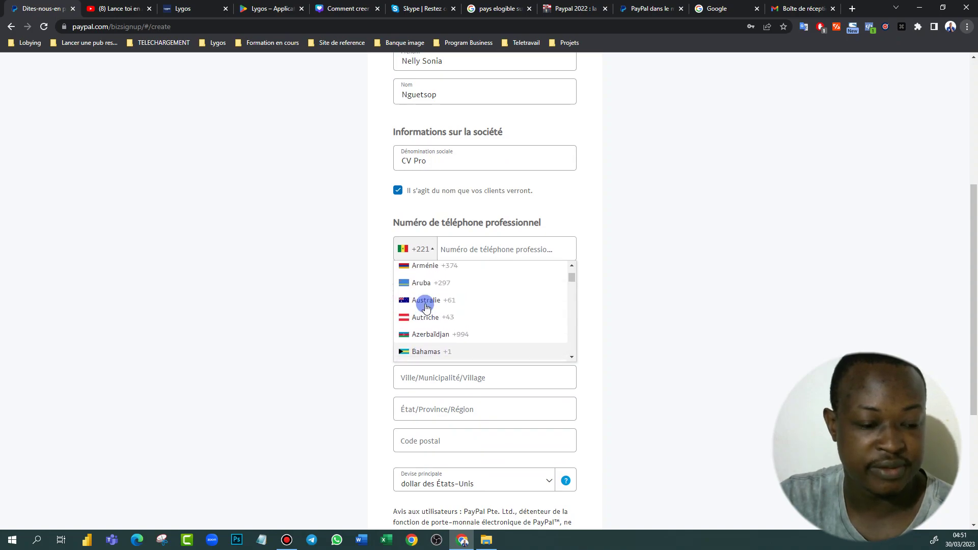
click(429, 325)
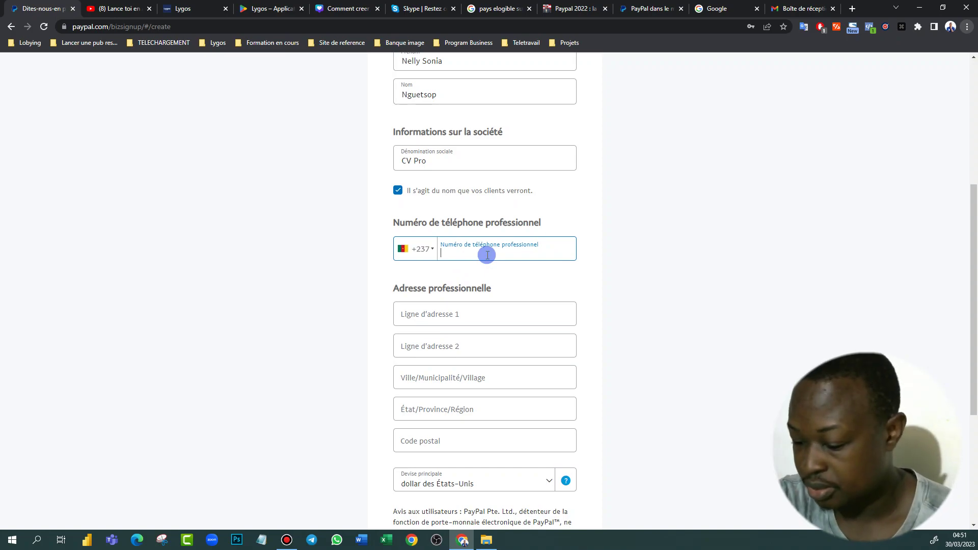
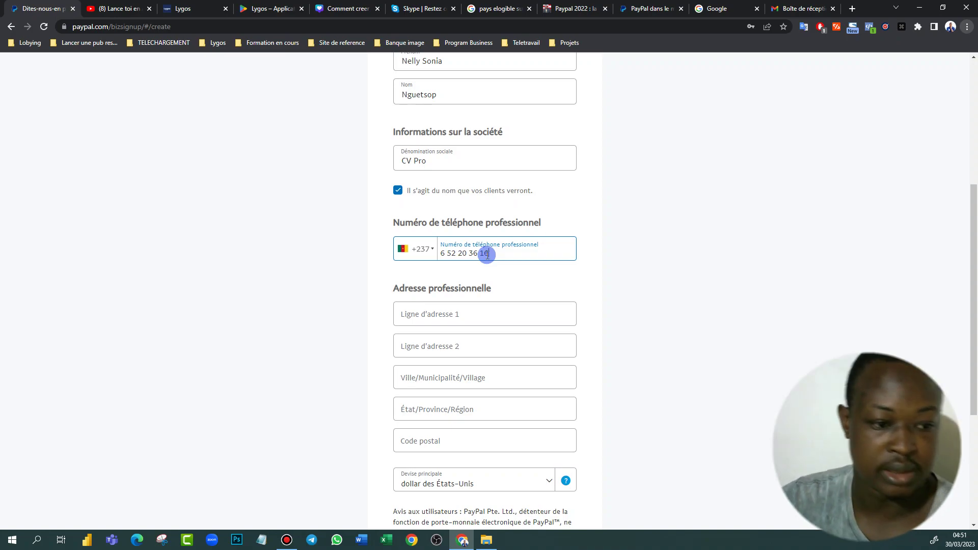
Enter the business address line, autofill city and postal code, and set the region to Littoral
click(503, 313)
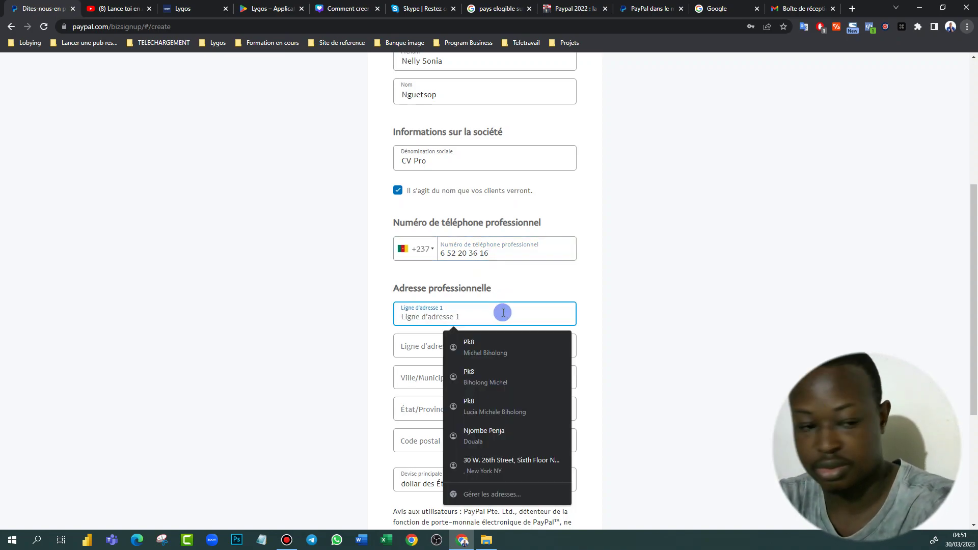
text(Douala)
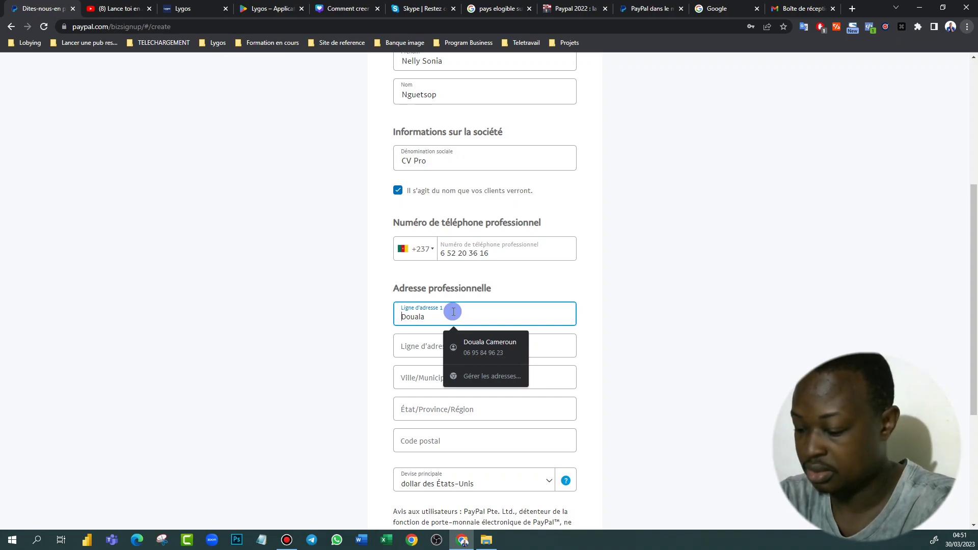
text(Ndokot)
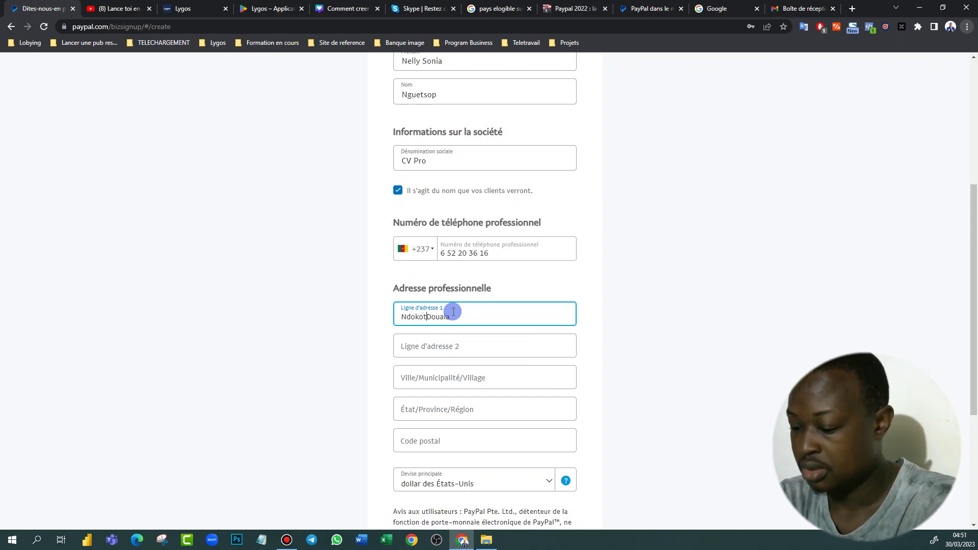
text(i,)
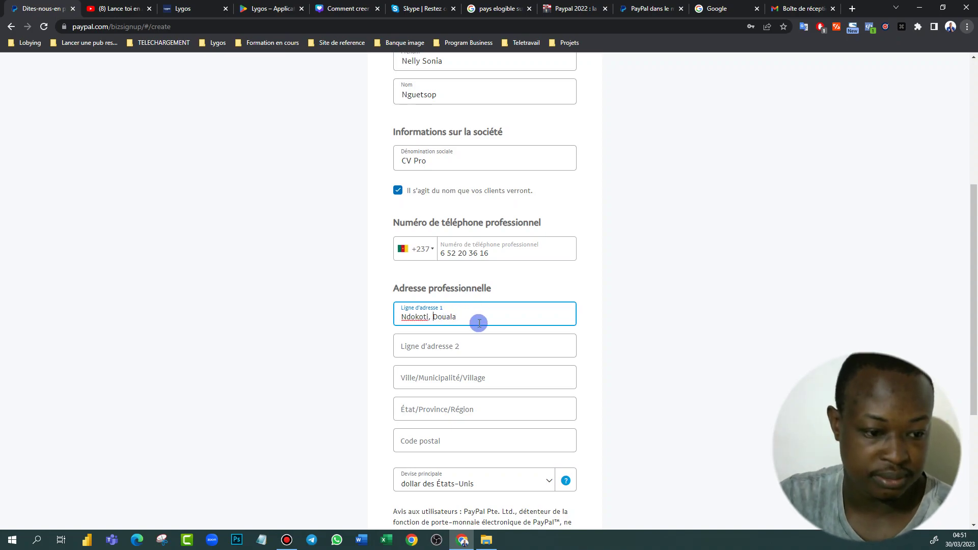
scroll(474, 350, down, 2)
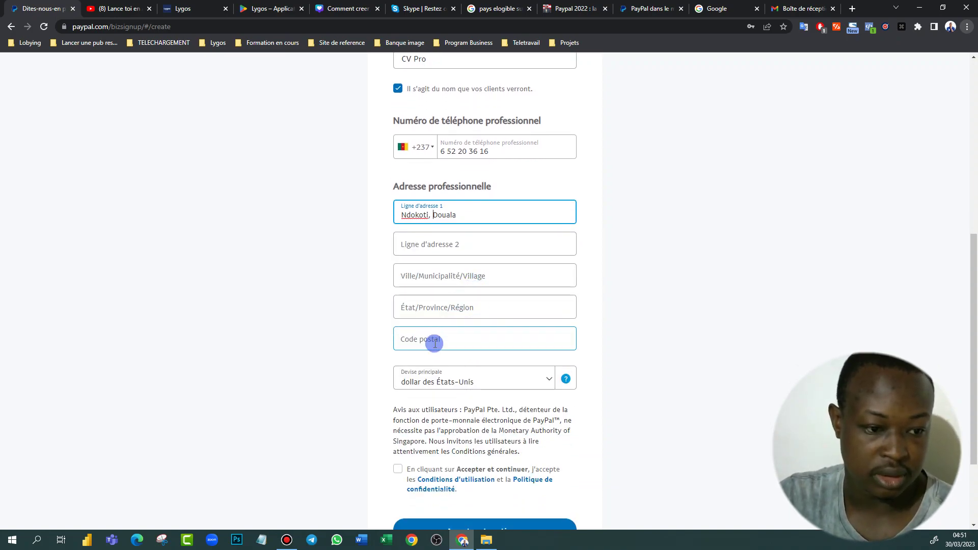
click(445, 338)
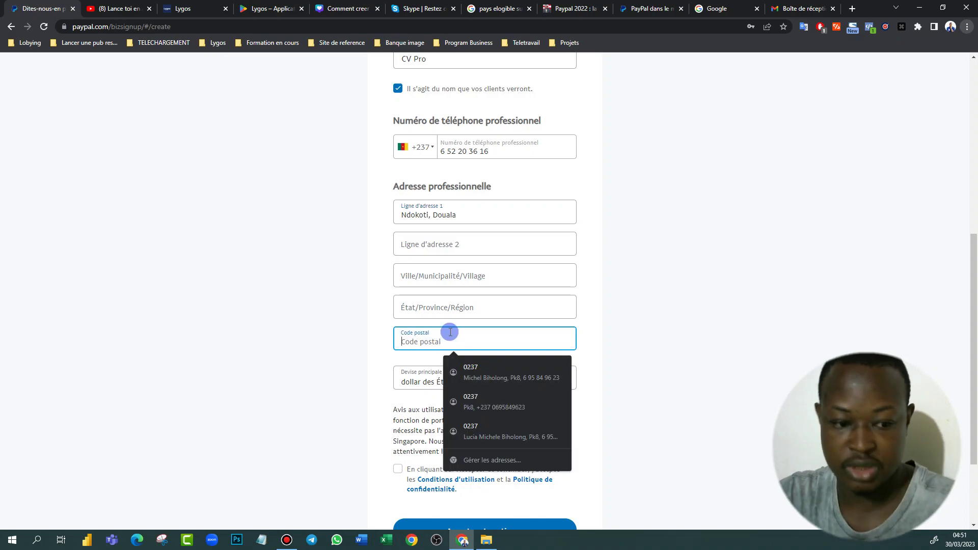
click(461, 371)
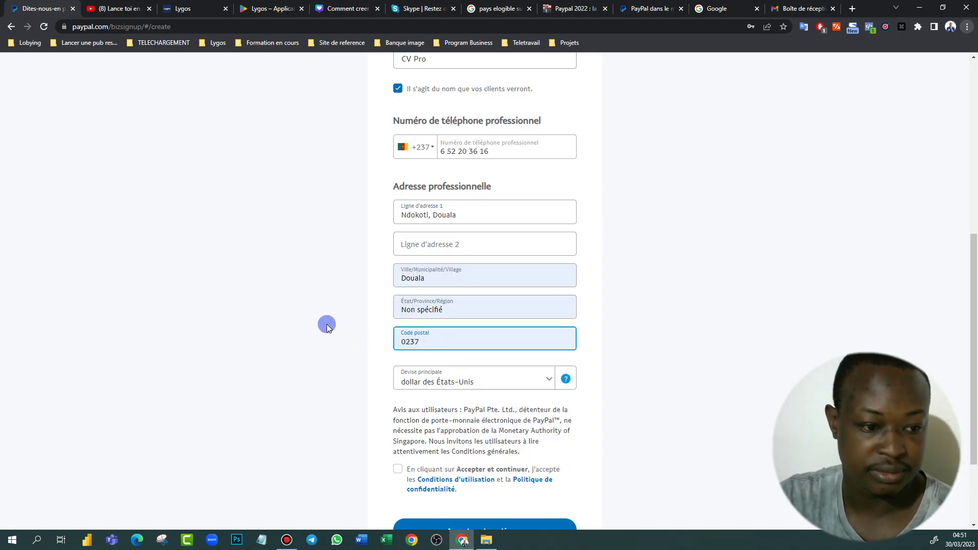
click(452, 310)
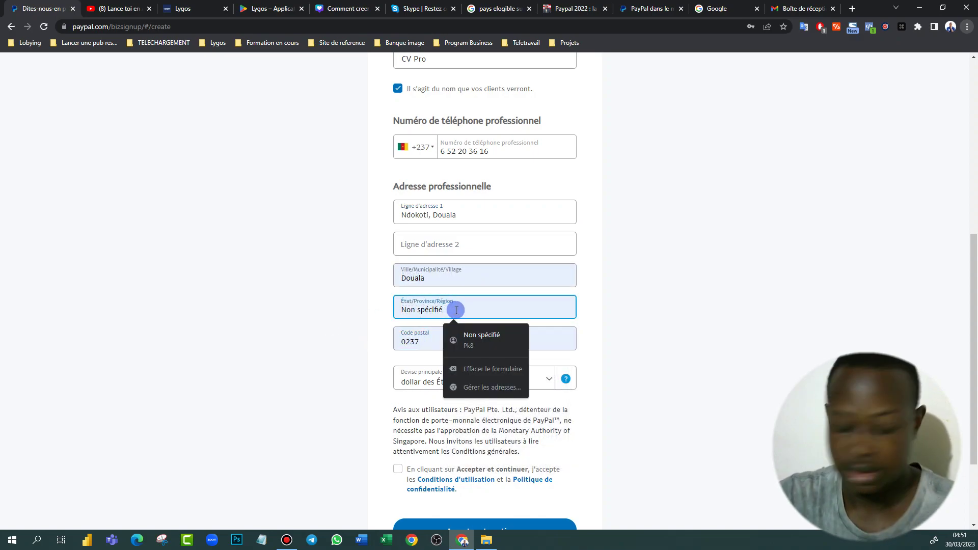
key(BackSpace)
key(BackSpace)
key(BackSpace)
key(BackSpace)
key(BackSpace)
key(BackSpace)
key(BackSpace)
key(BackSpace)
key(BackSpace)
key(BackSpace)
key(BackSpace)
key(BackSpace)
text(Littoral)
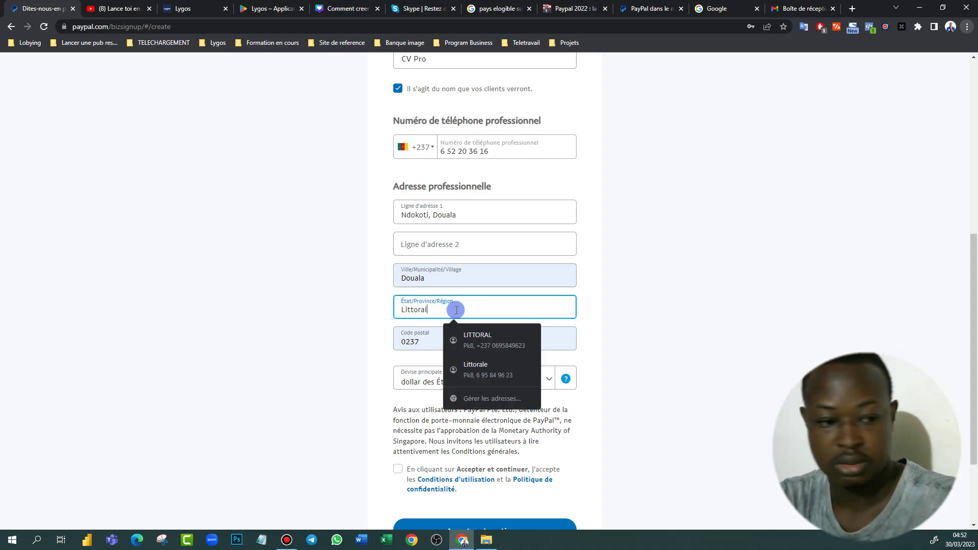
click(784, 396)
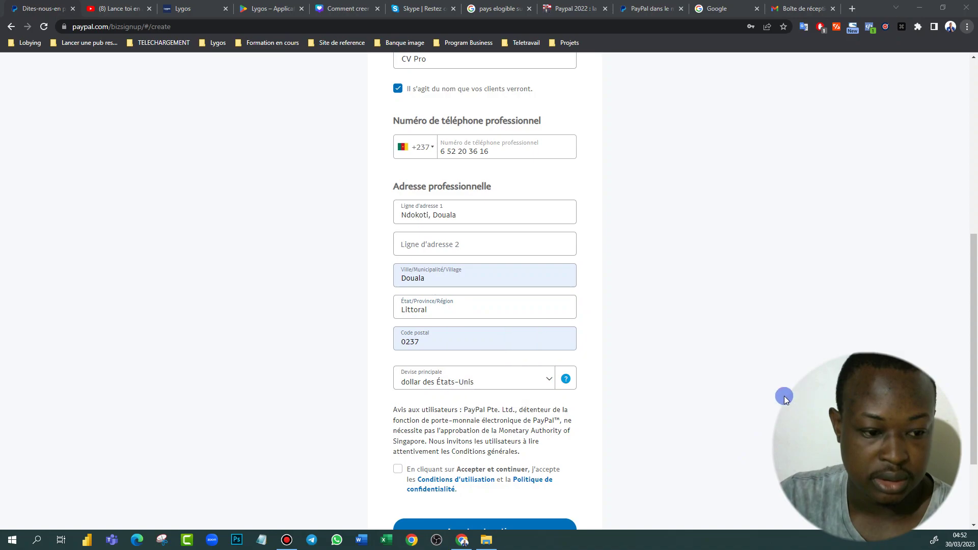
Make euro the account's main currency and accept the terms of use and privacy policy
click(549, 380)
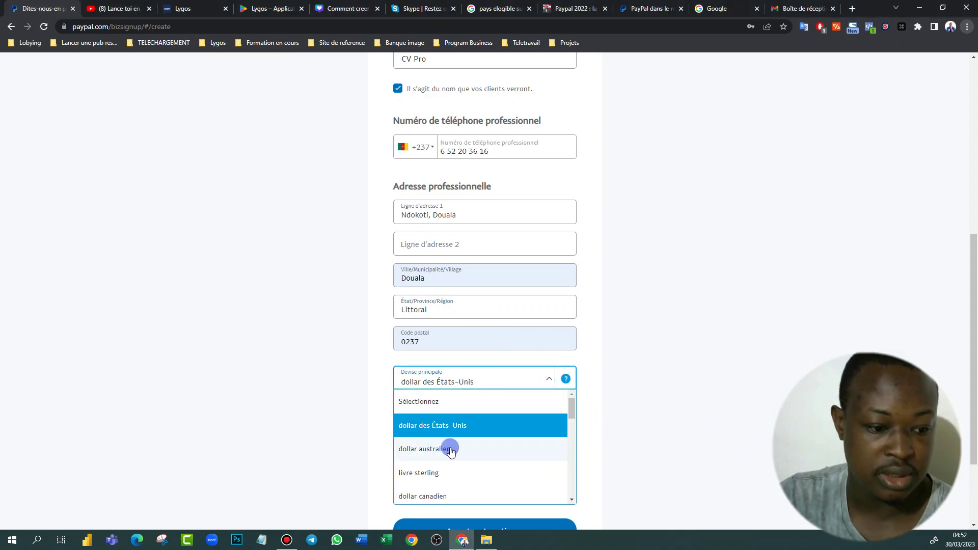
scroll(447, 448, down, 5)
scroll(458, 449, up, 5)
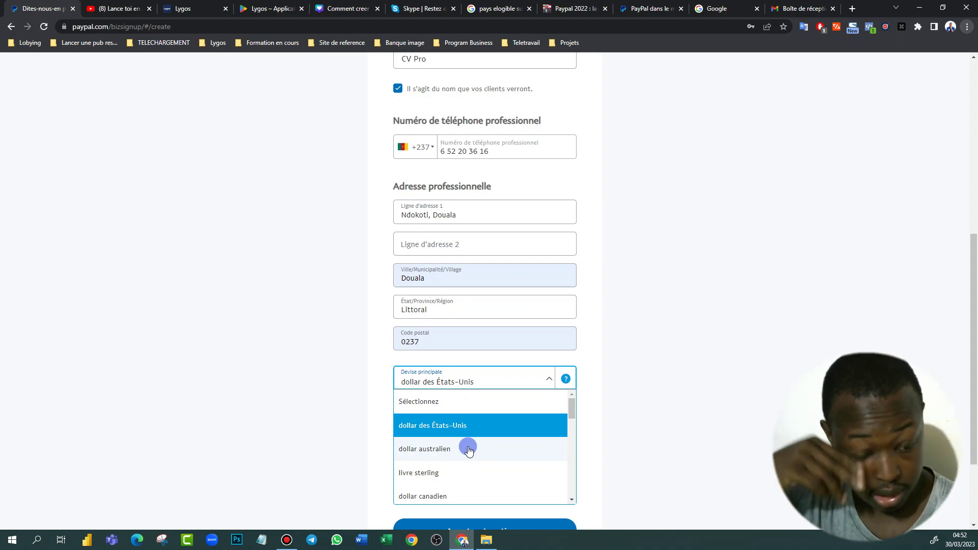
scroll(469, 450, down, 10)
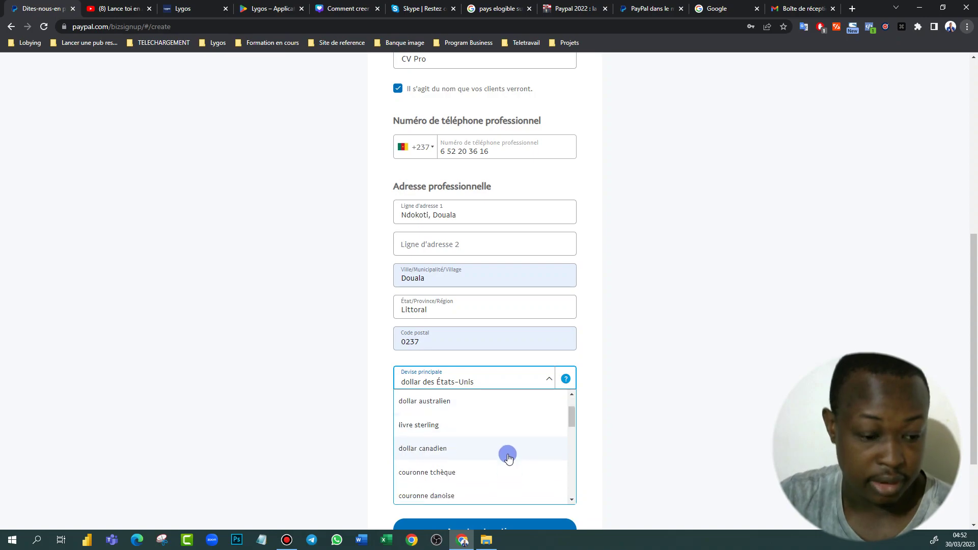
scroll(460, 401, up, 10)
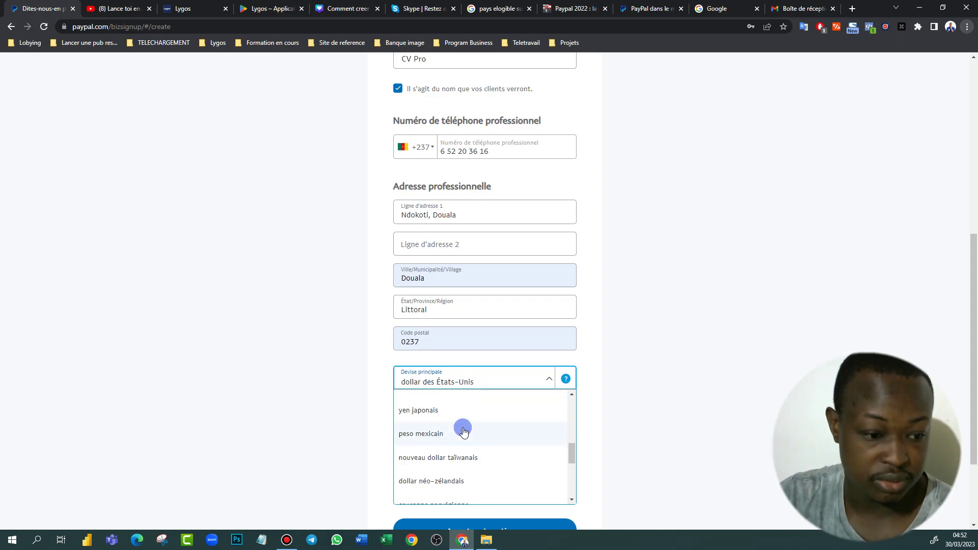
scroll(440, 457, down, 4)
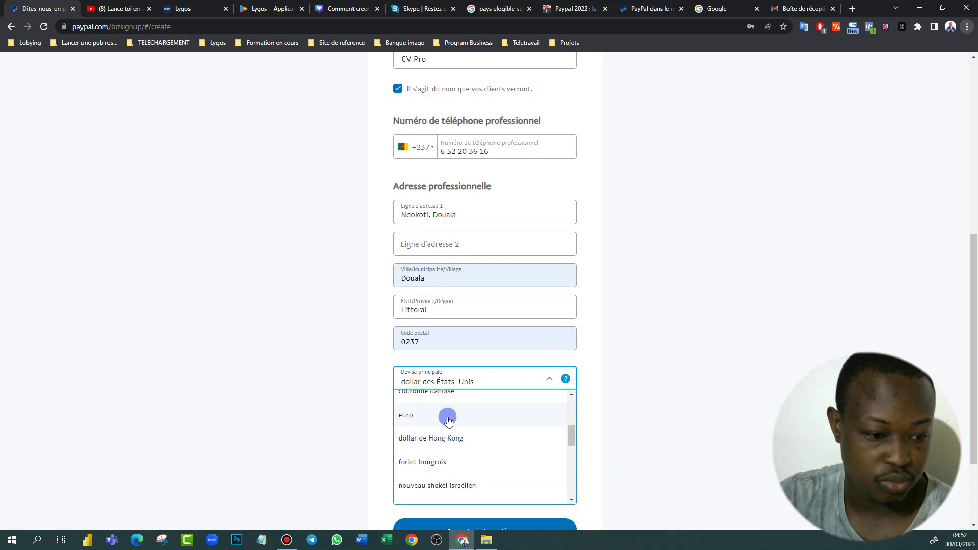
click(445, 414)
click(398, 469)
Review the company name field and submit the company details with Accepter et continuer
scroll(562, 191, up, 6)
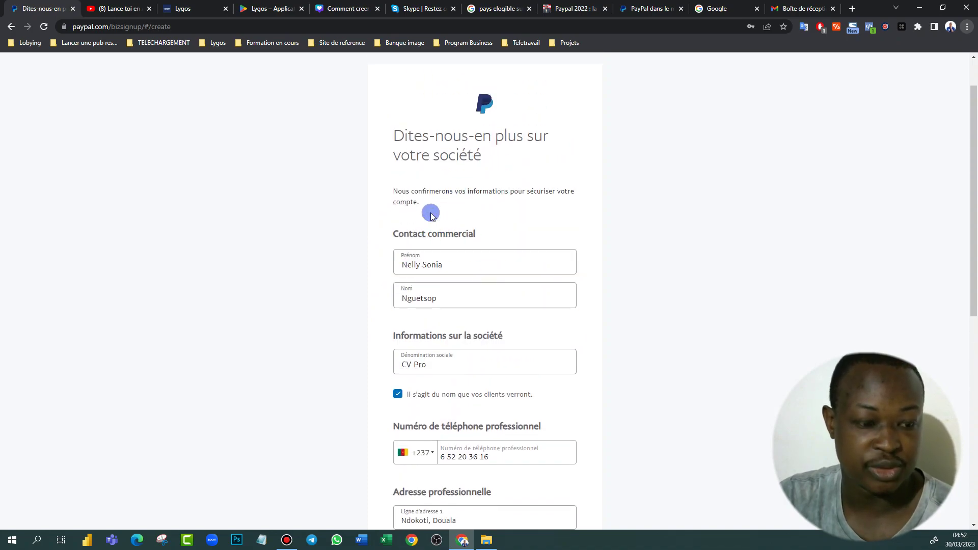
click(409, 360)
click(460, 342)
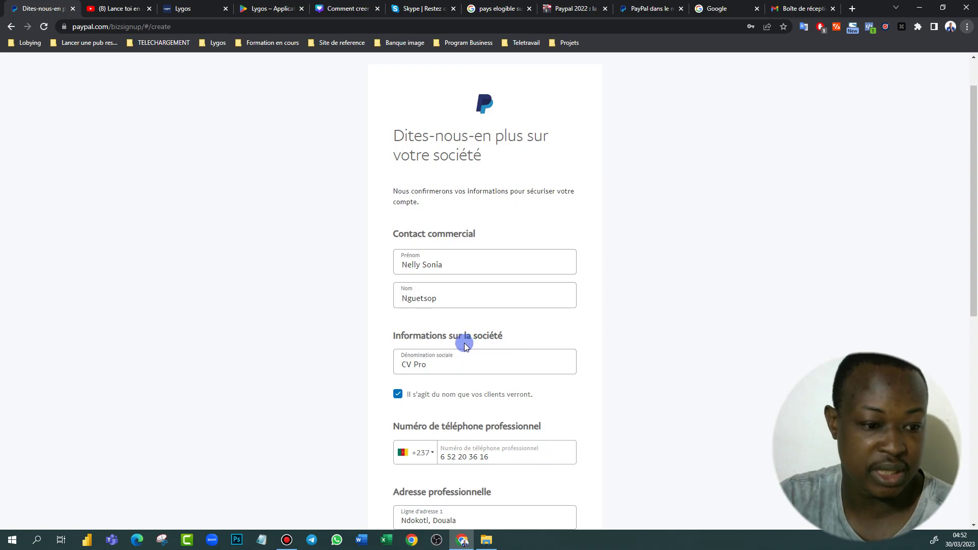
scroll(441, 397, down, 6)
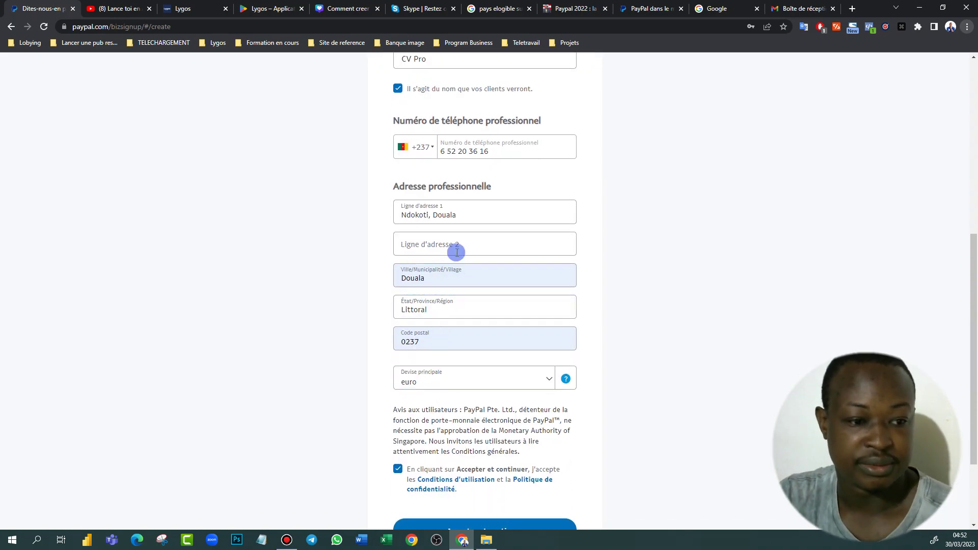
scroll(484, 194, up, 6)
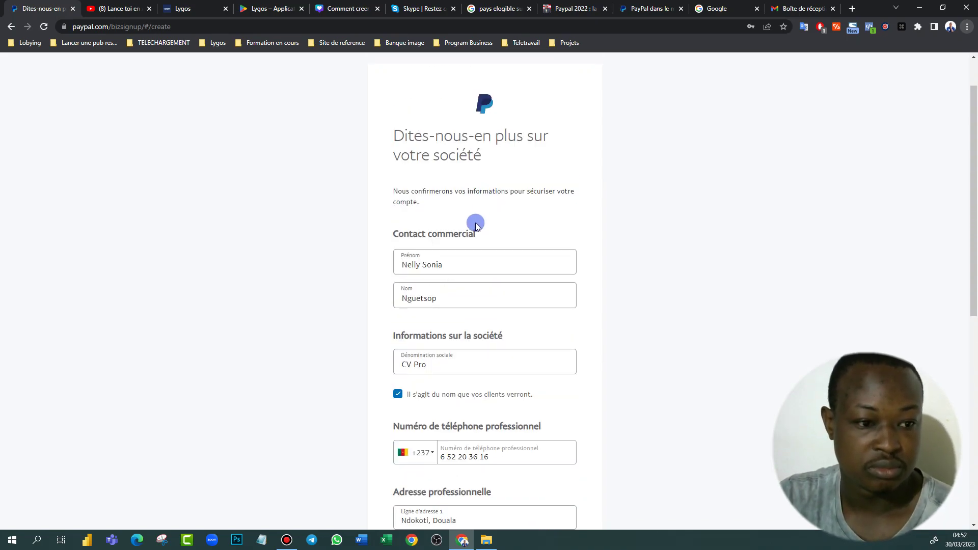
scroll(448, 301, down, 8)
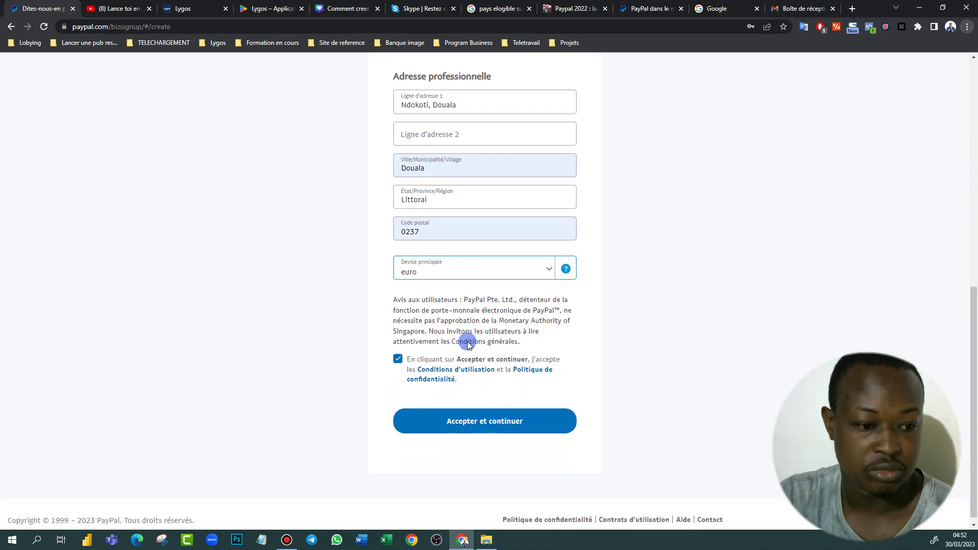
click(485, 414)
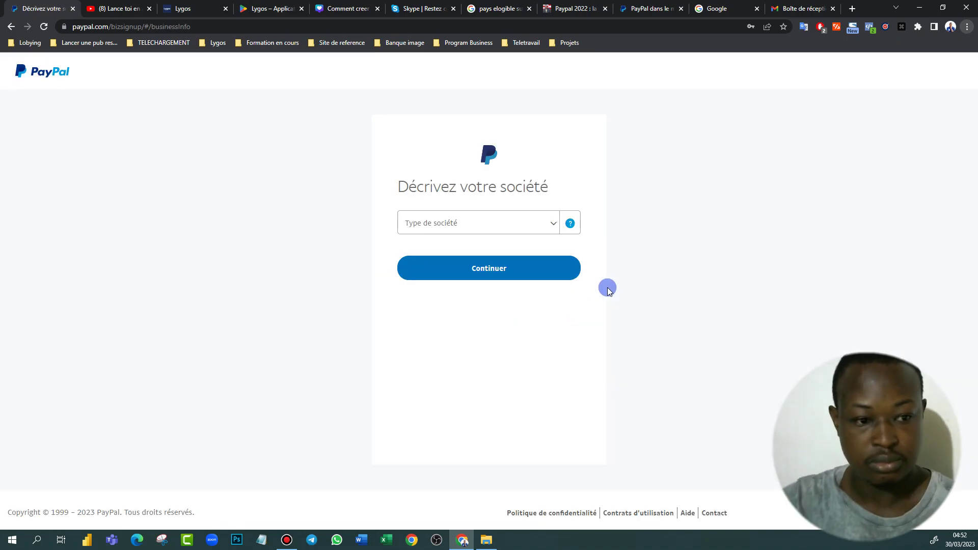
Choose Entreprise individuelle from the Type de société list
click(552, 223)
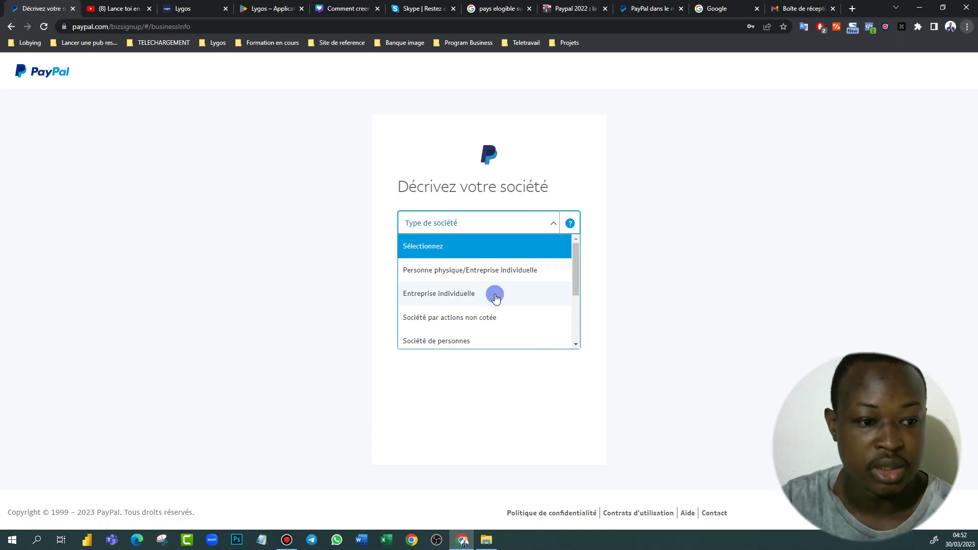
scroll(496, 298, down, 2)
scroll(488, 298, up, 3)
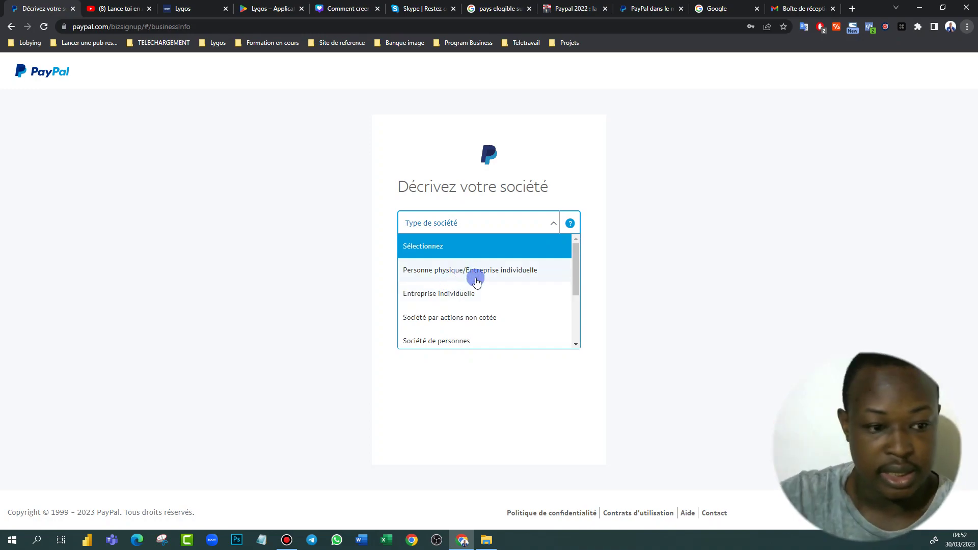
click(479, 289)
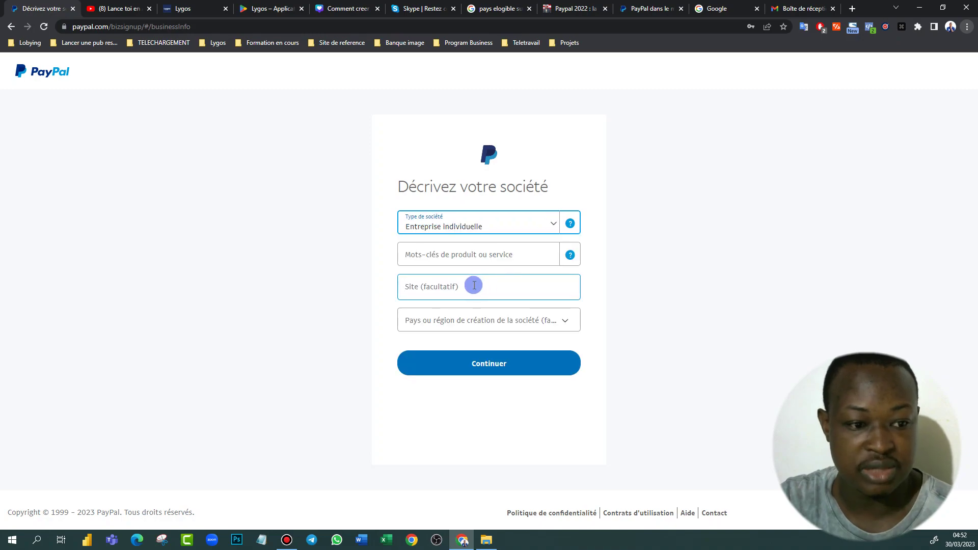
click(461, 255)
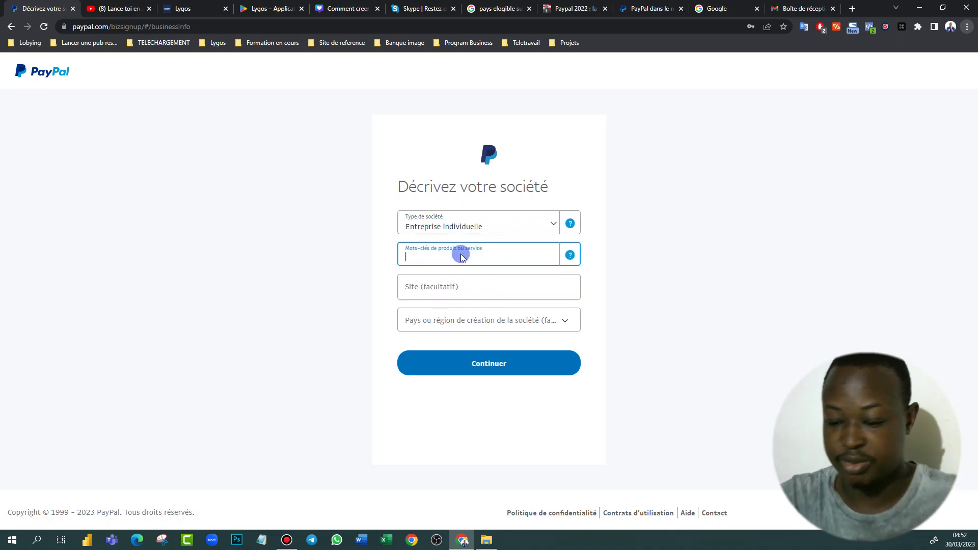
text(Com)
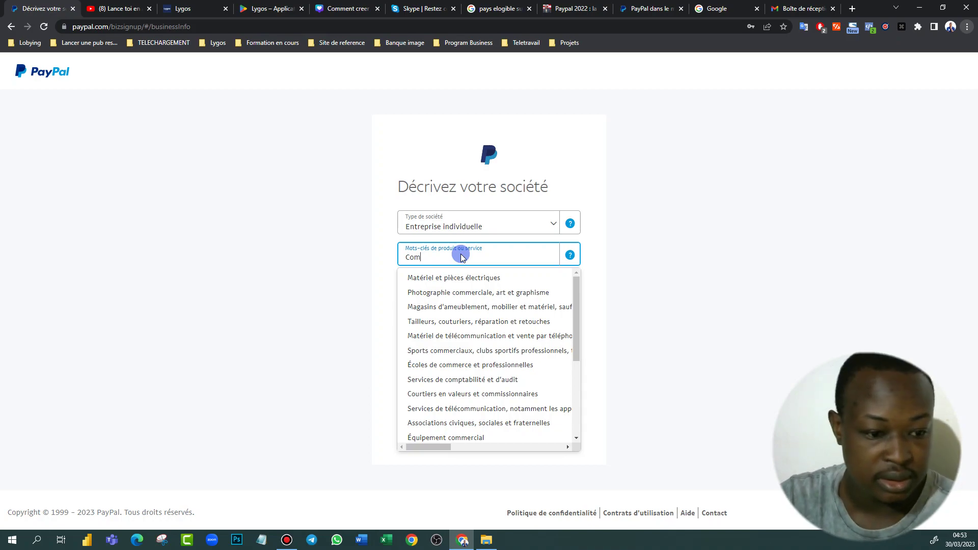
scroll(448, 352, down, 3)
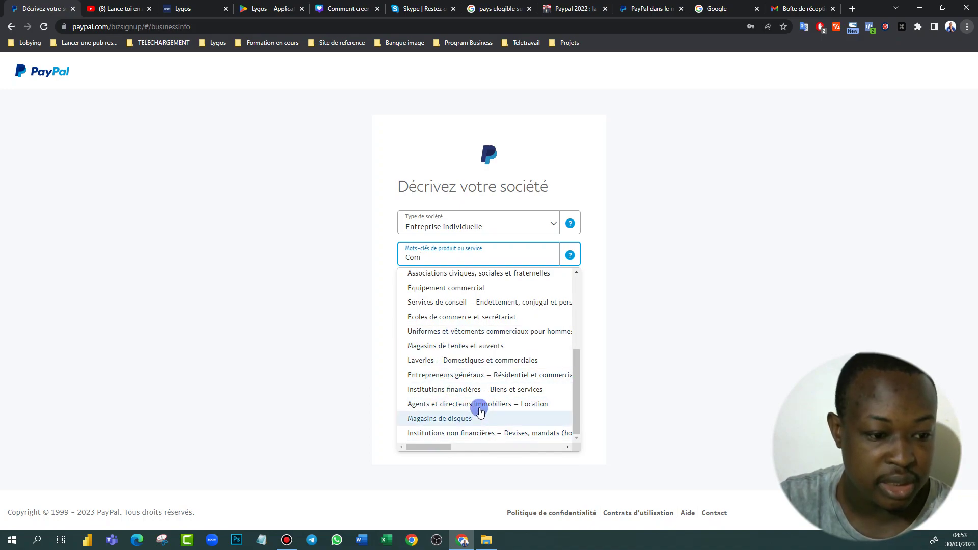
key(BackSpace)
key(BackSpace)
key(BackSpace)
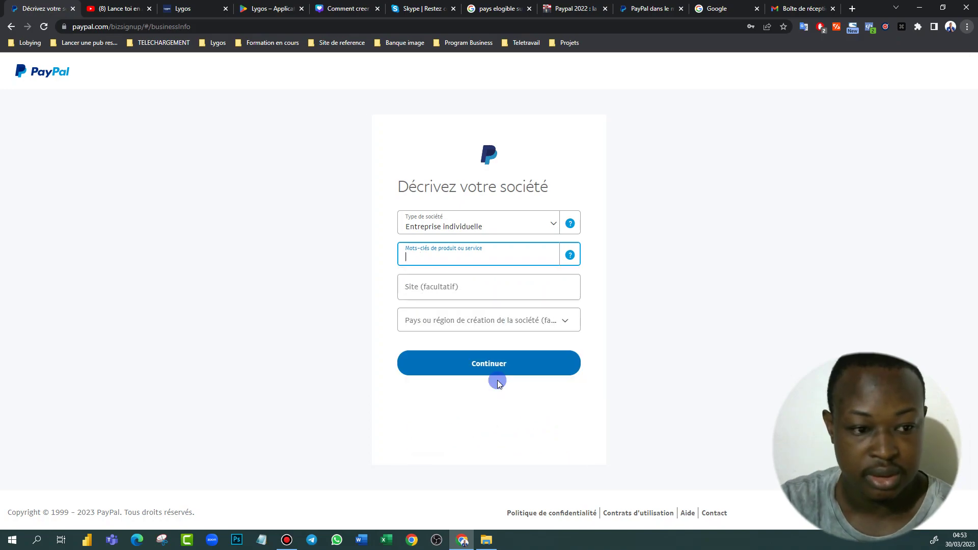
text(fo)
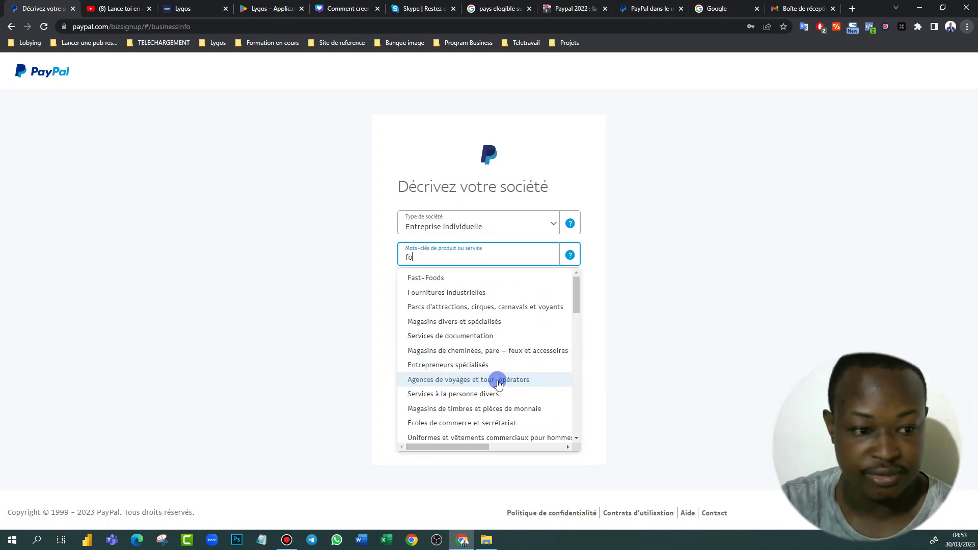
text(rm)
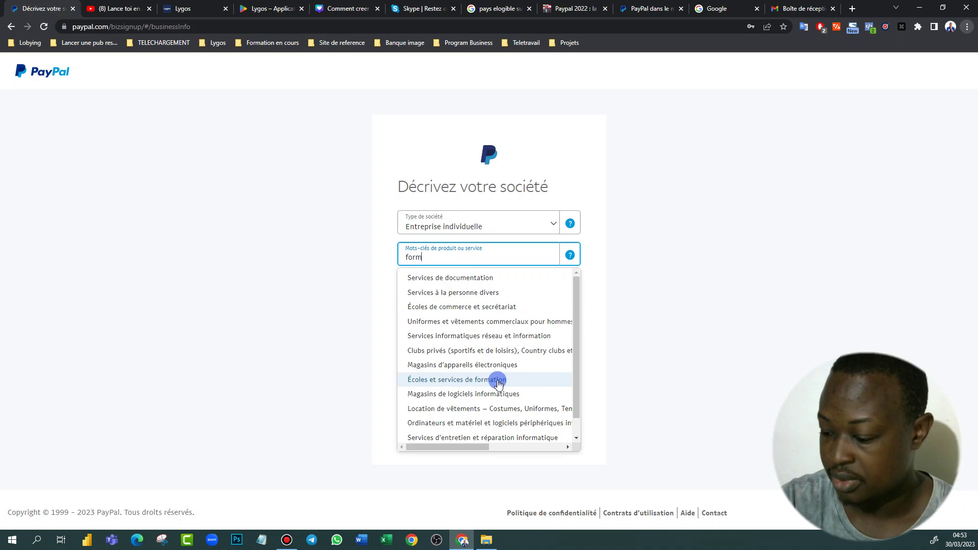
text(a)
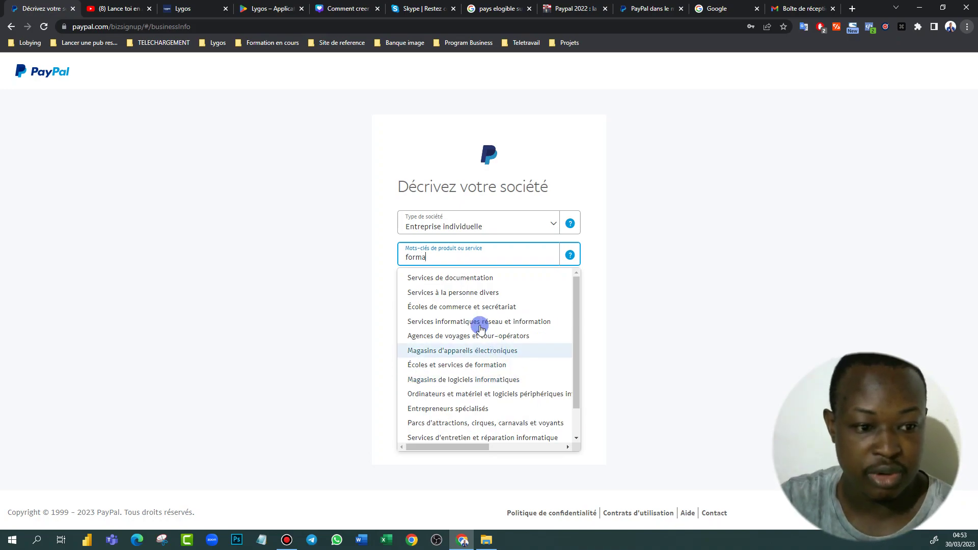
scroll(493, 422, down, 1)
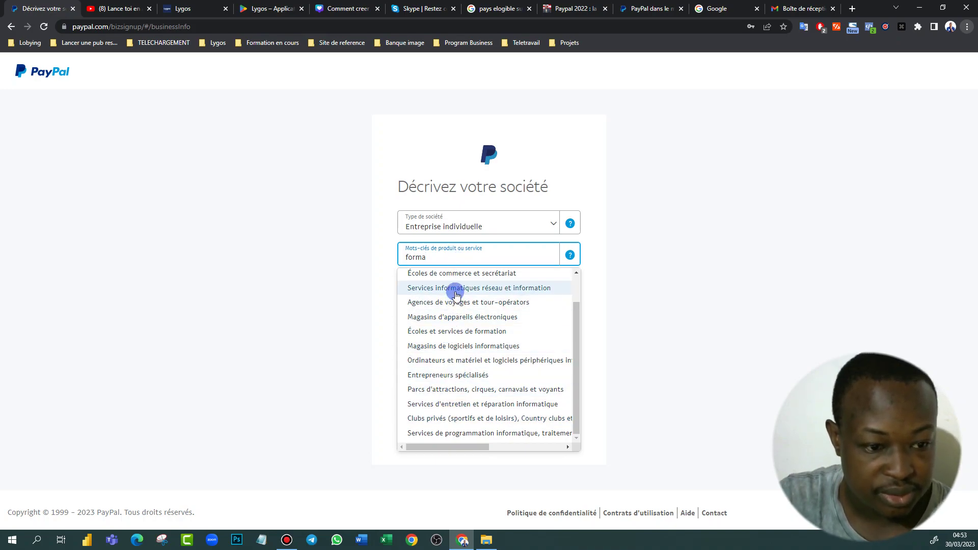
scroll(460, 298, up, 1)
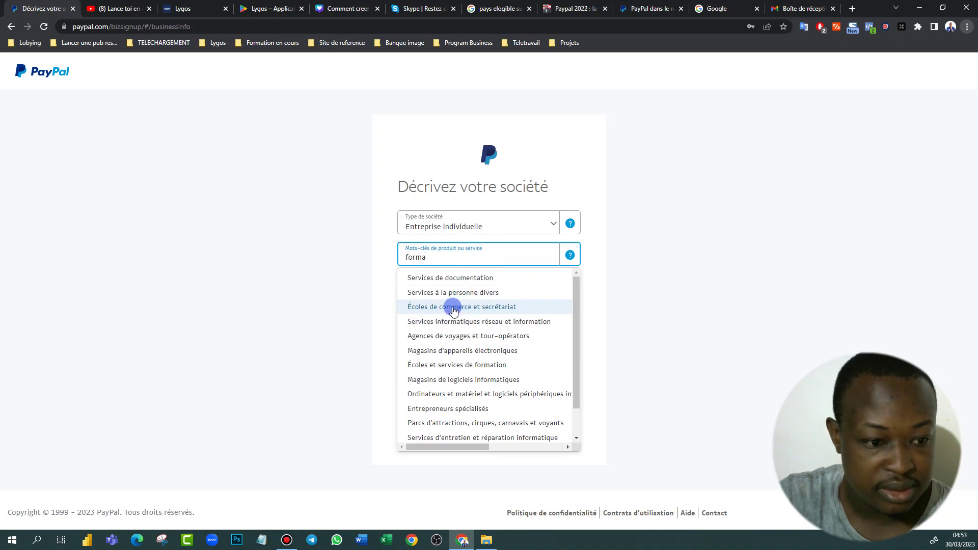
scroll(467, 306, down, 1)
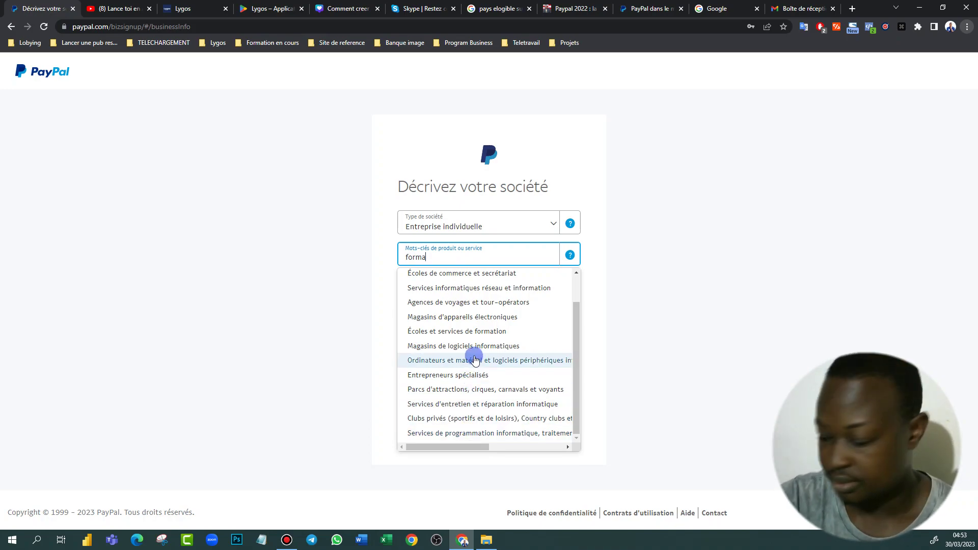
key(BackSpace)
key(BackSpace)
key(BackSpace)
key(BackSpace)
key(BackSpace)
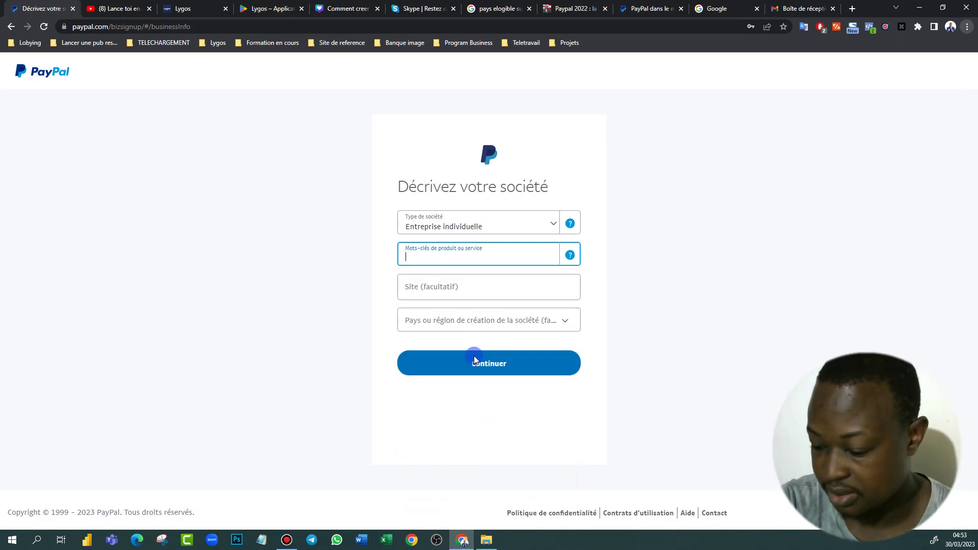
Search product keywords for 'serv', browse the suggestions, then start typing 'sela' in a new tab
text(service)
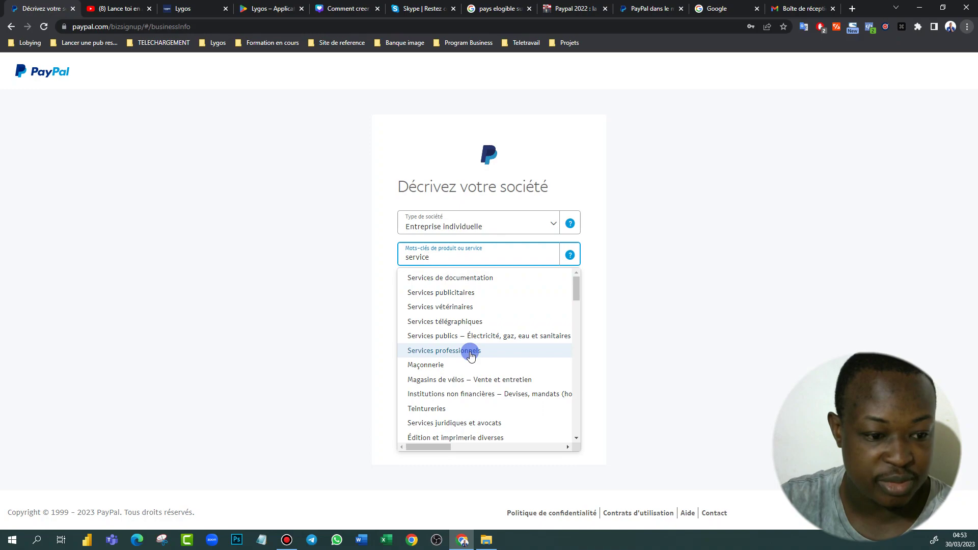
scroll(471, 355, down, 5)
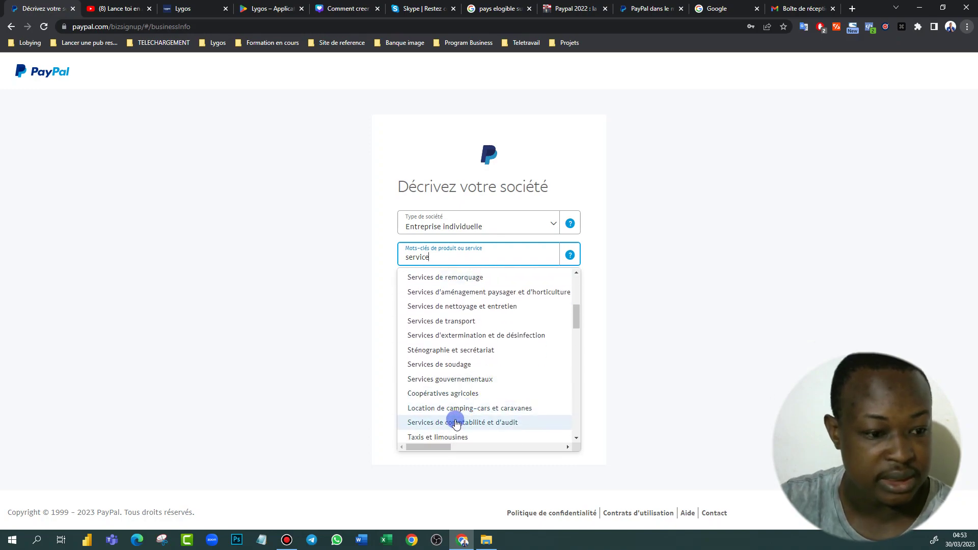
scroll(456, 422, down, 3)
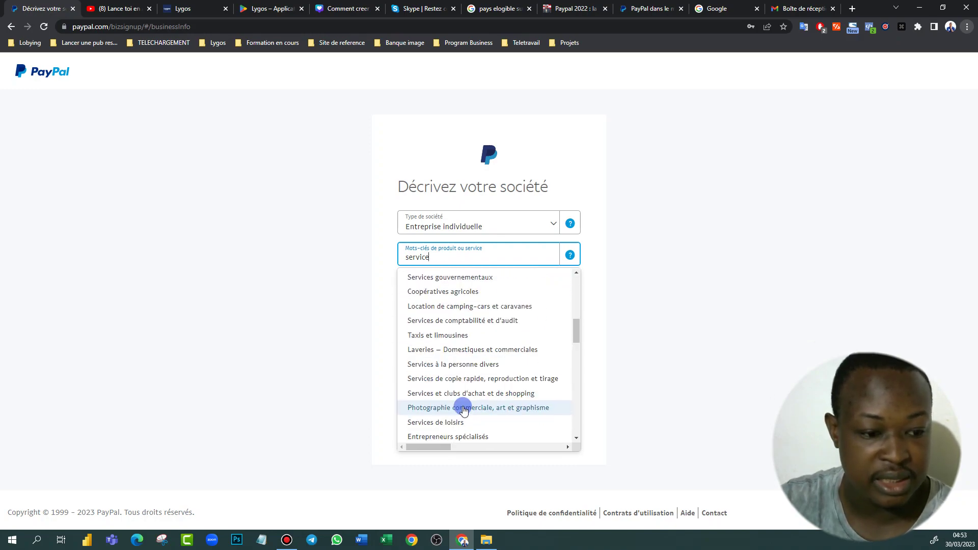
scroll(453, 386, up, 6)
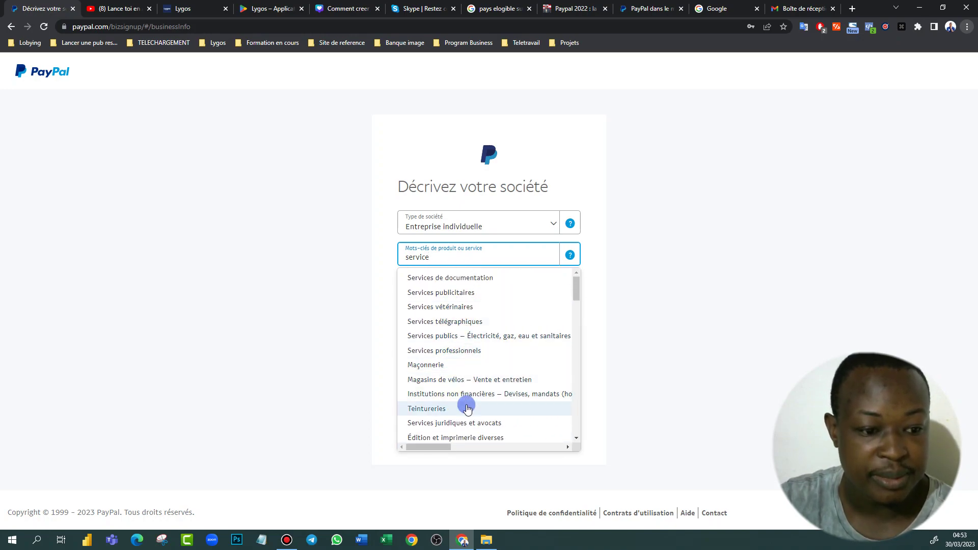
scroll(466, 419, down, 1)
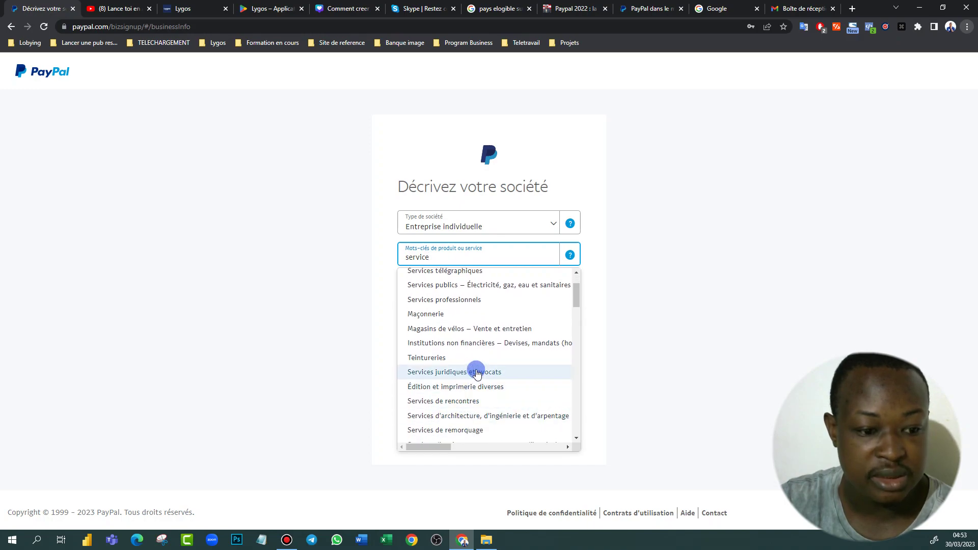
scroll(465, 375, down, 3)
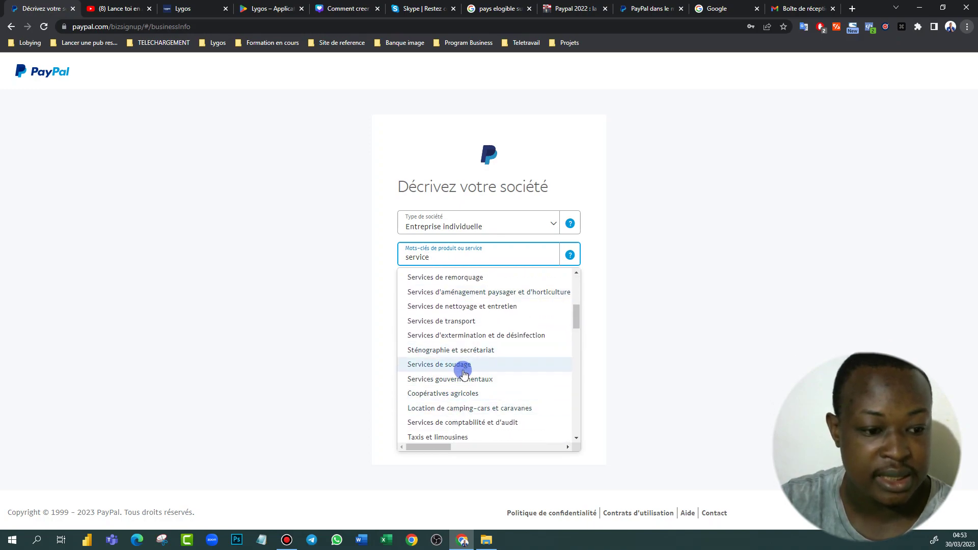
scroll(469, 427, down, 3)
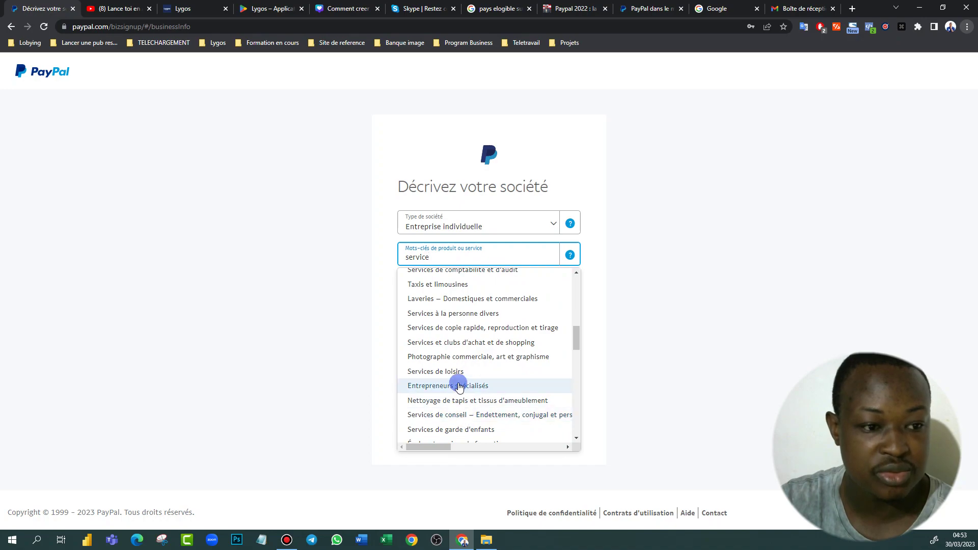
scroll(493, 310, up, 6)
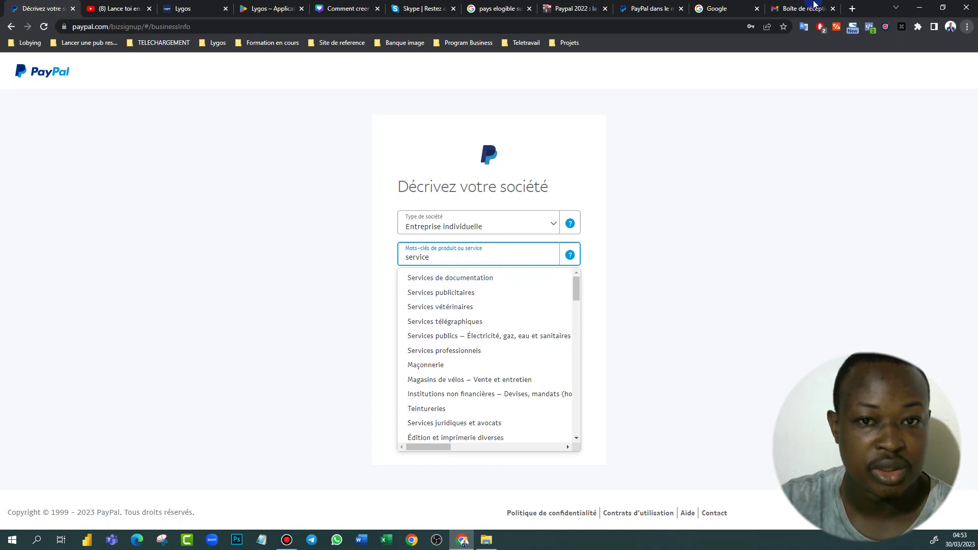
click(853, 11)
text(sel)
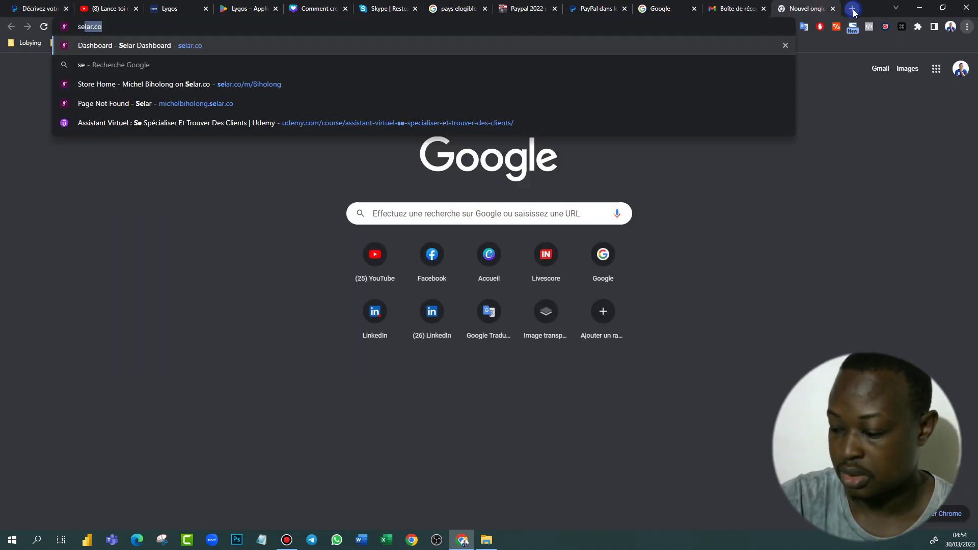
text(a)
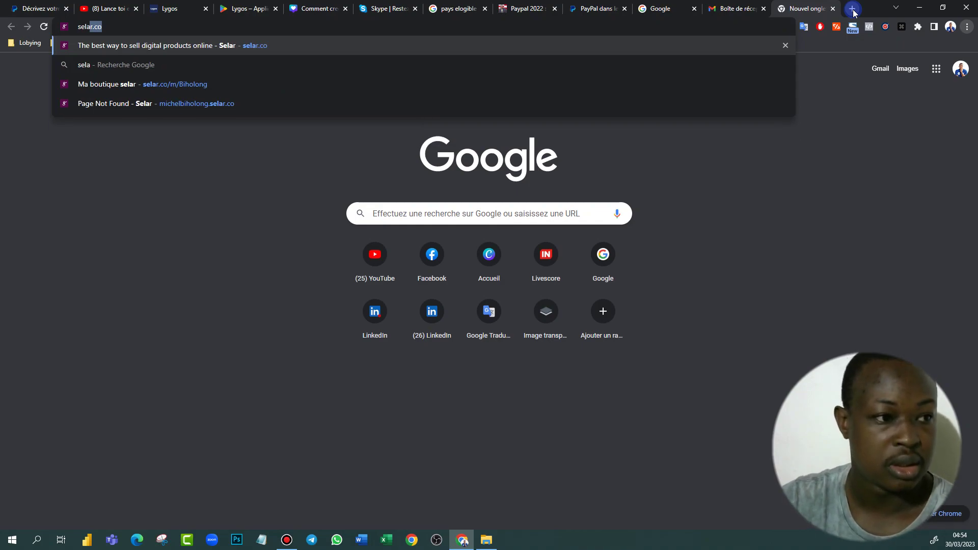
Load the Selar store page, then pick Services professionnels as PayPal's product keyword
click(299, 103)
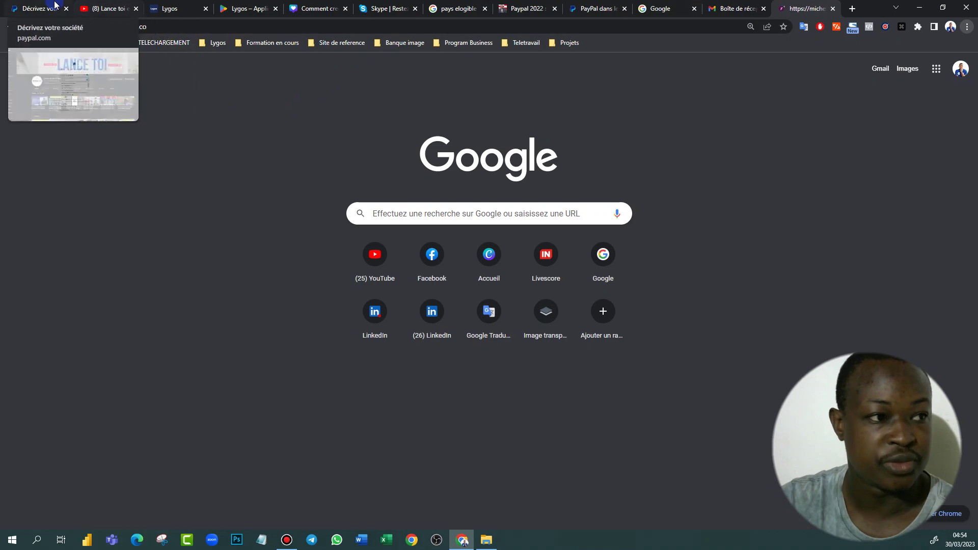
click(38, 8)
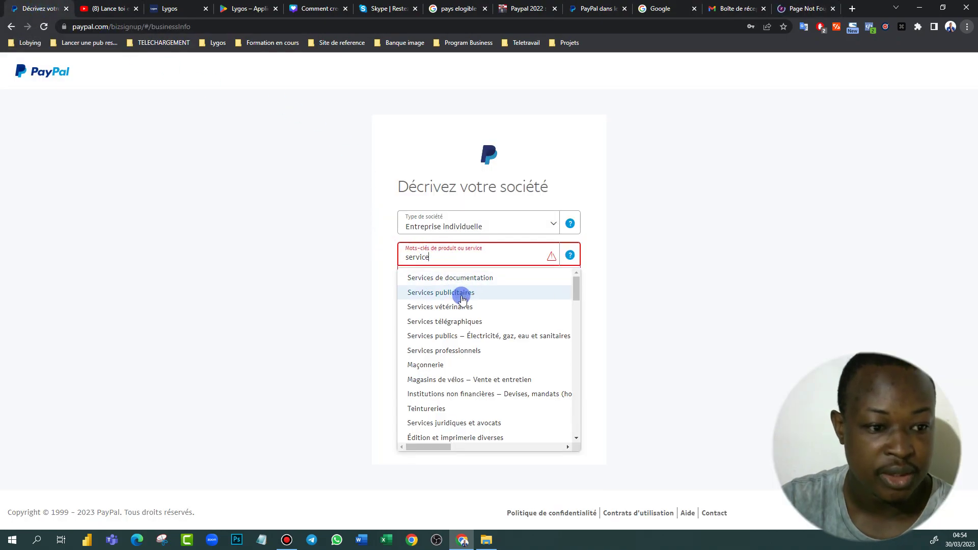
click(474, 352)
click(443, 286)
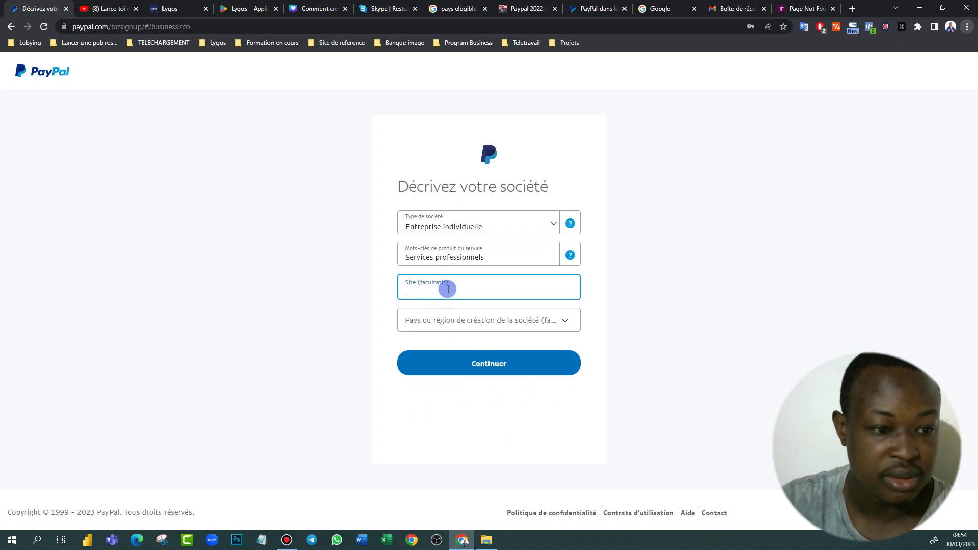
click(803, 9)
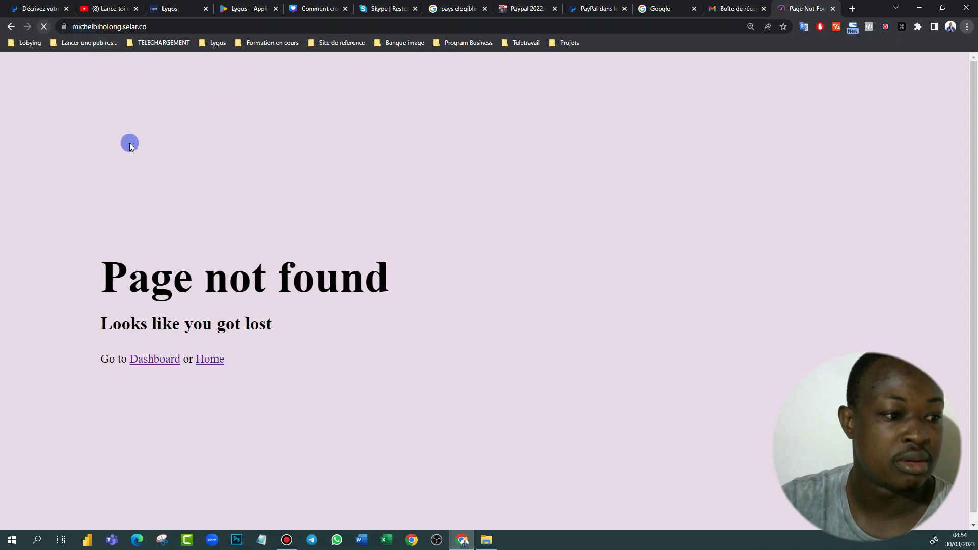
click(157, 360)
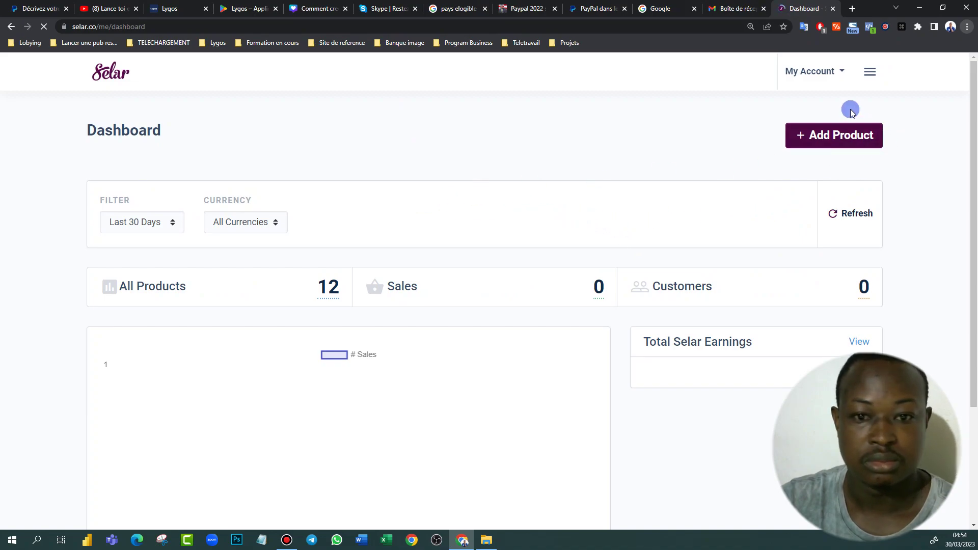
click(843, 74)
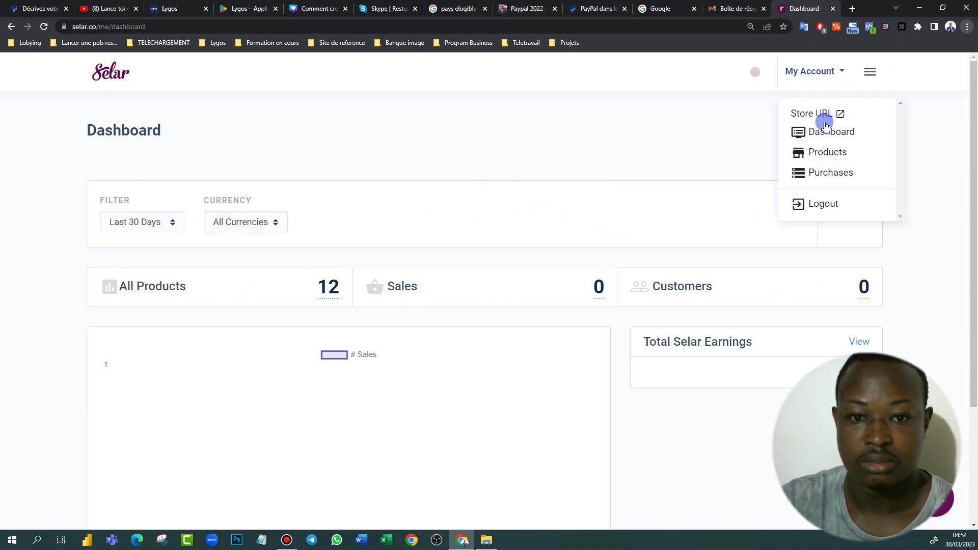
right_click(849, 115)
click(850, 120)
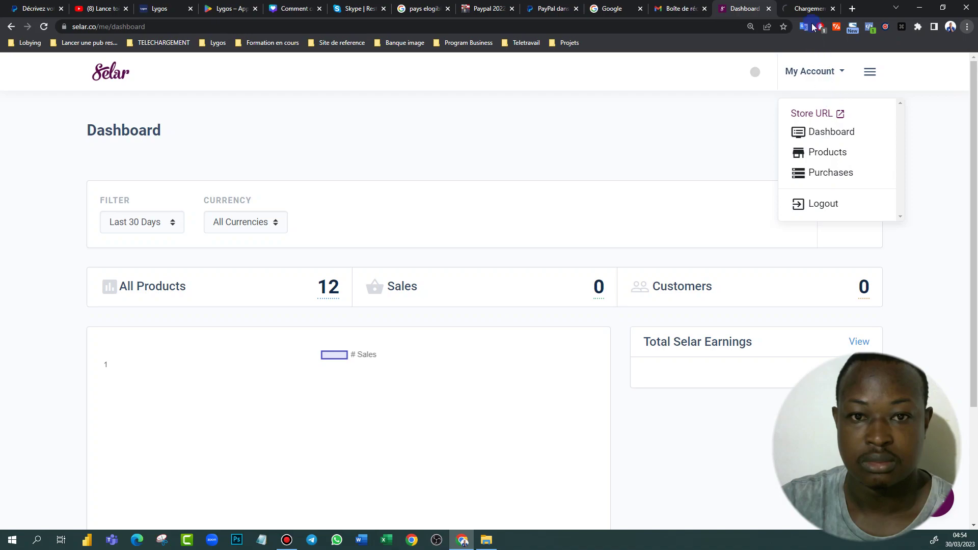
click(807, 9)
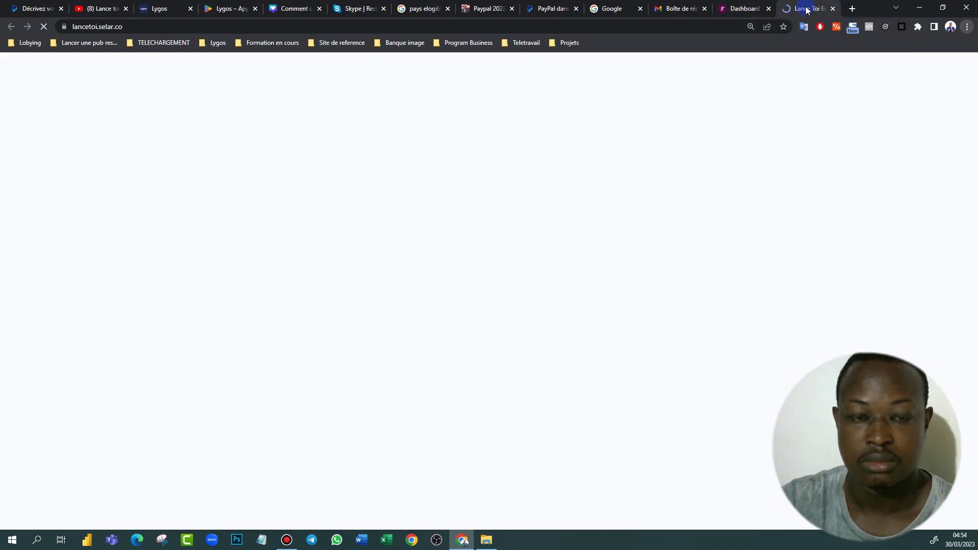
click(127, 27)
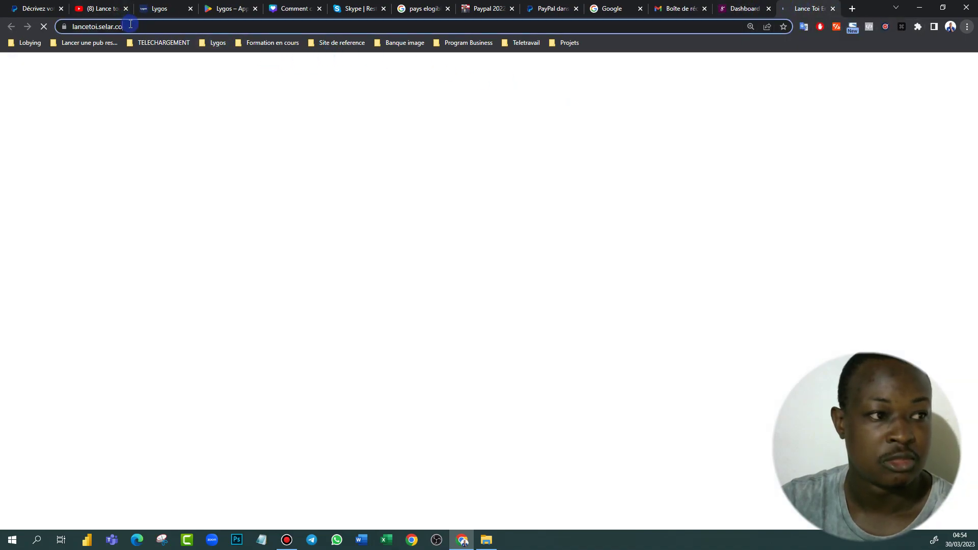
right_click(102, 30)
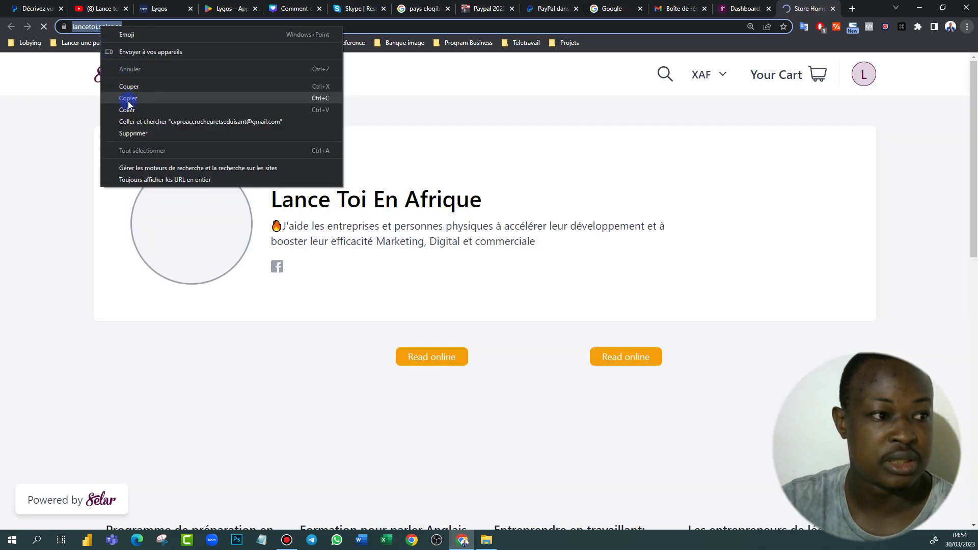
click(130, 104)
Back on the business description form, paste the copied address into the Site field
click(53, 10)
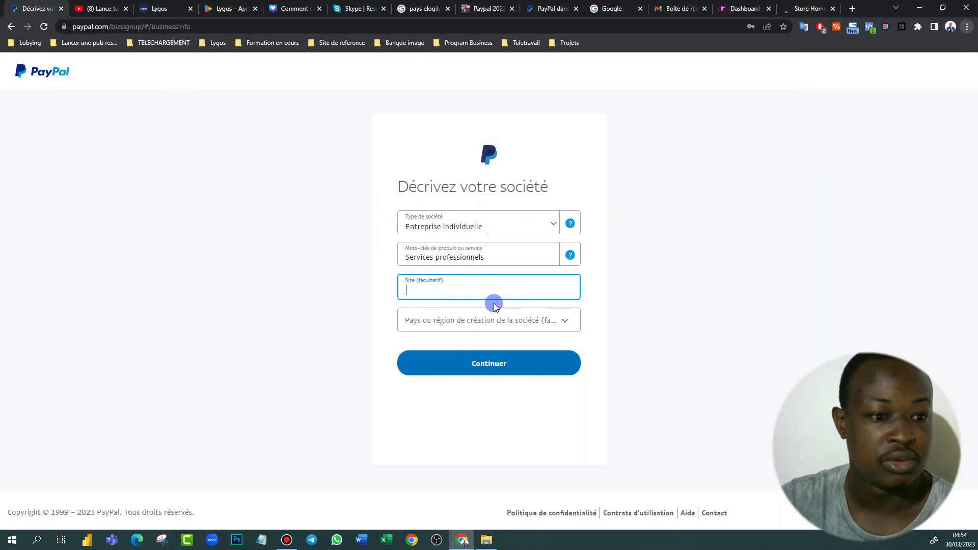
right_click(469, 292)
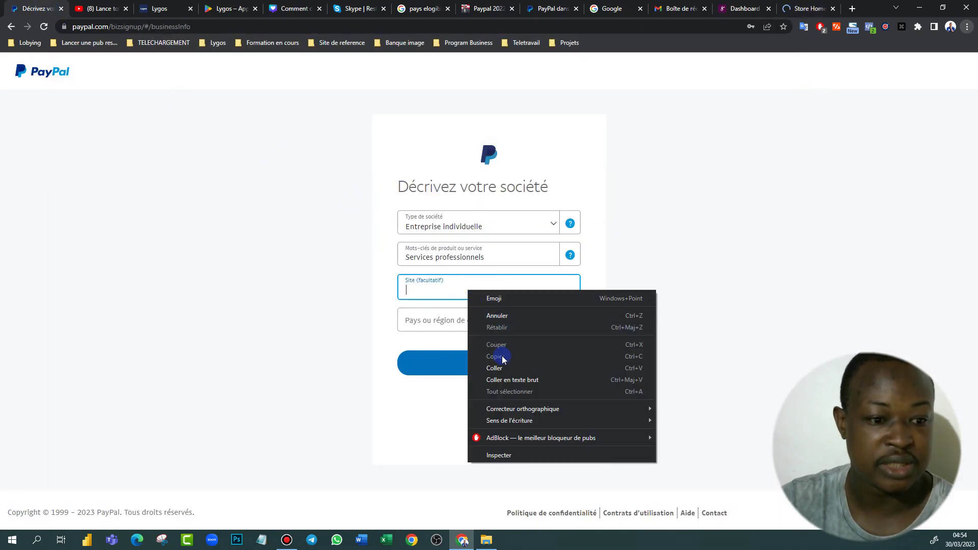
click(502, 365)
Select Cameroun as the country of creation and submit the business description
click(466, 323)
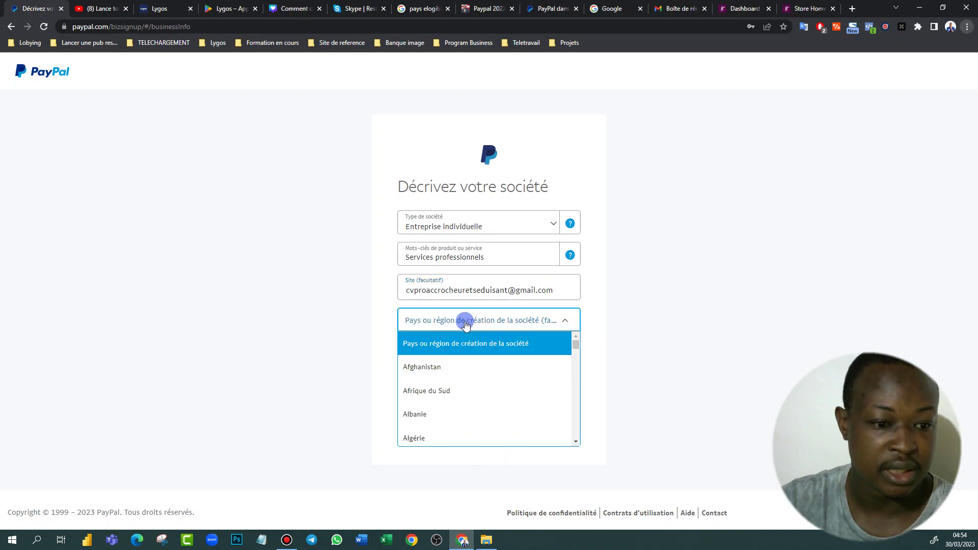
scroll(457, 402, down, 8)
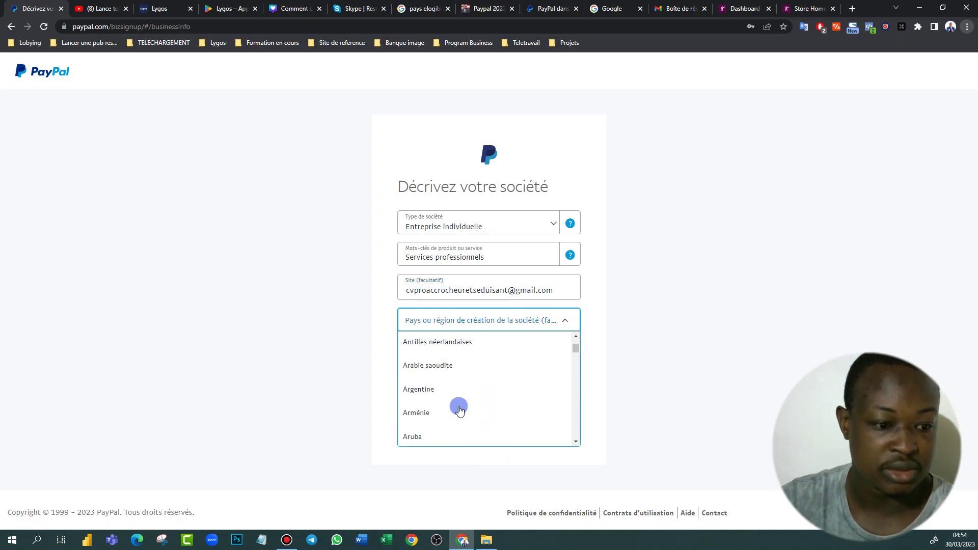
scroll(457, 400, down, 9)
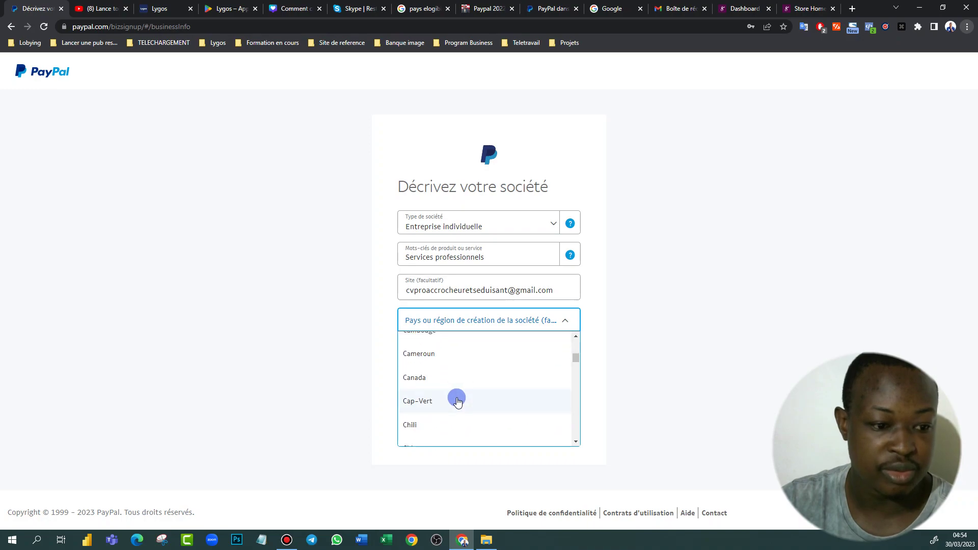
click(446, 356)
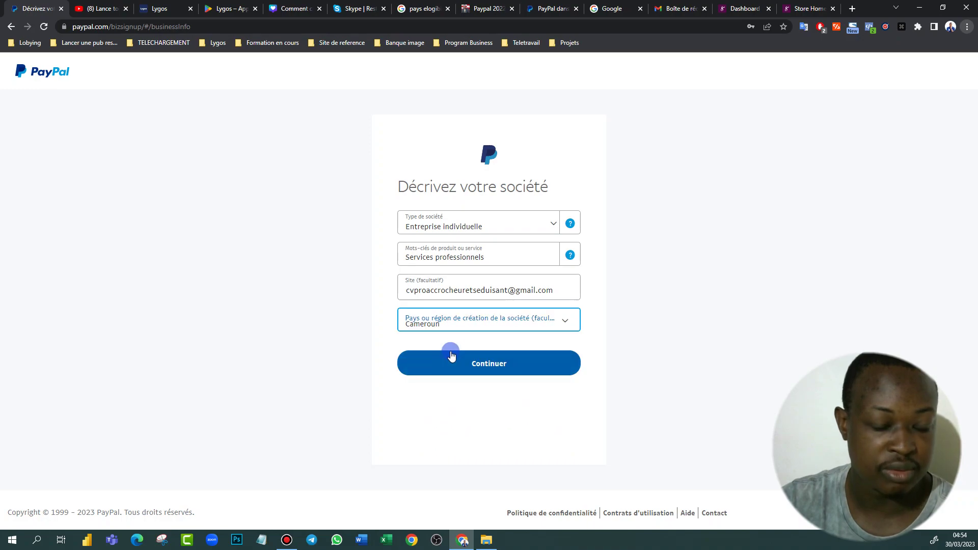
click(493, 369)
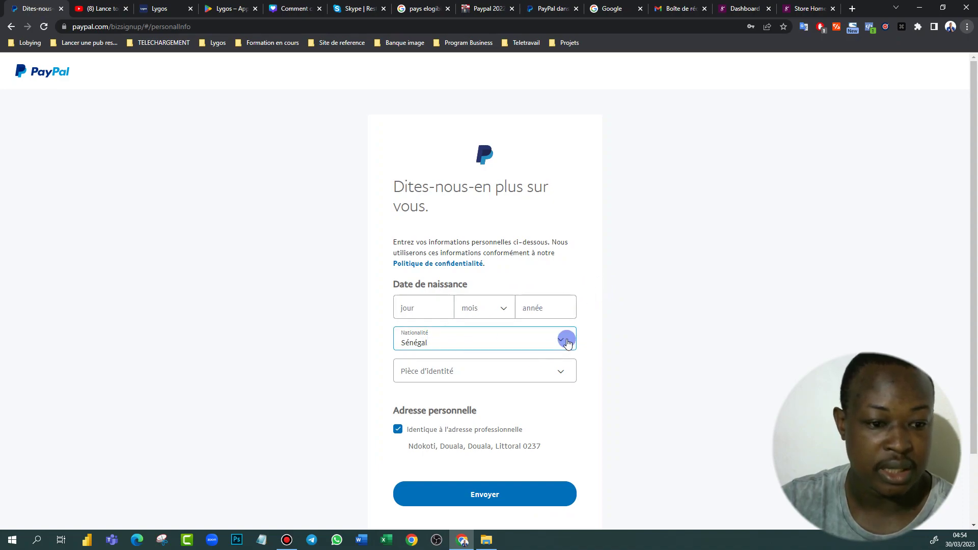
Change the nationality to Cameroun in the personal details
click(561, 342)
scroll(437, 403, down, 3)
scroll(443, 400, up, 2)
scroll(443, 399, up, 15)
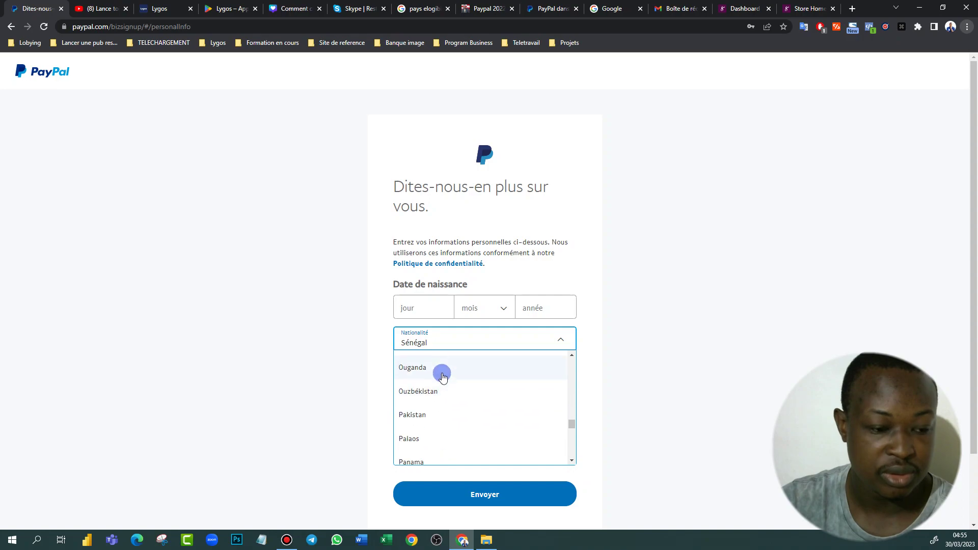
scroll(443, 374, up, 15)
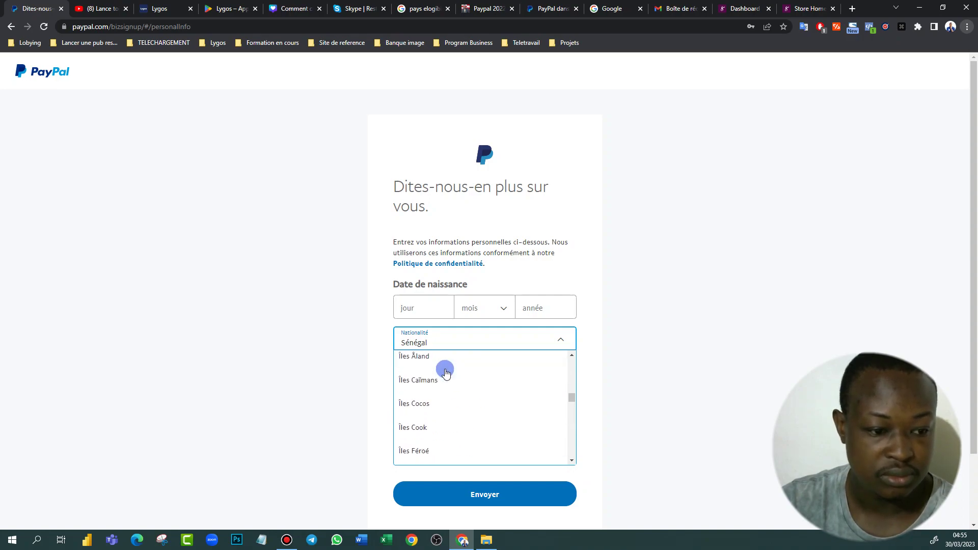
scroll(446, 373, up, 15)
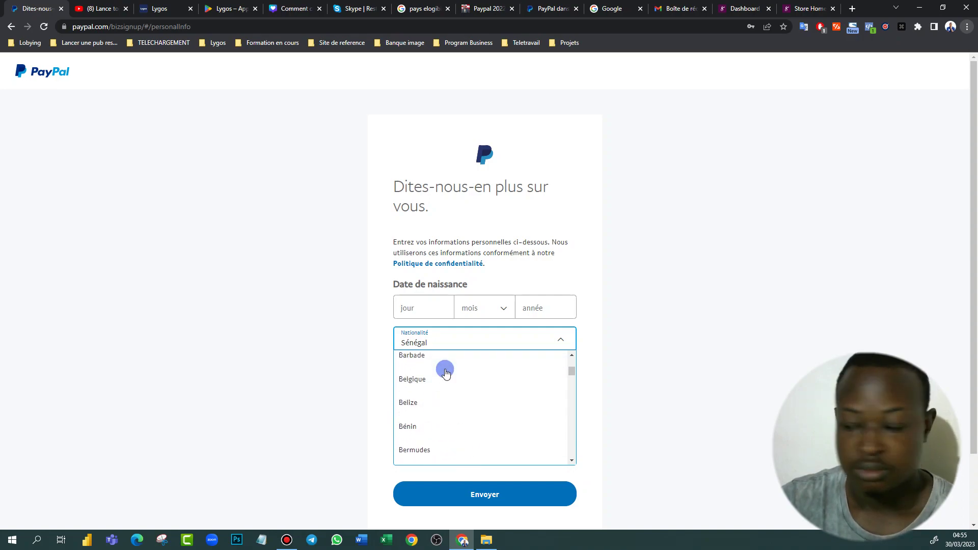
scroll(445, 373, up, 10)
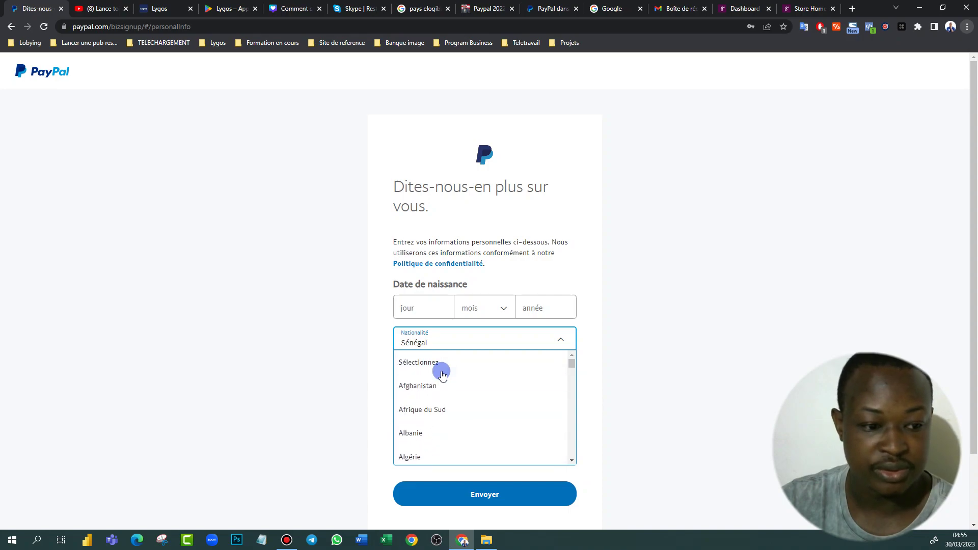
scroll(443, 384, down, 8)
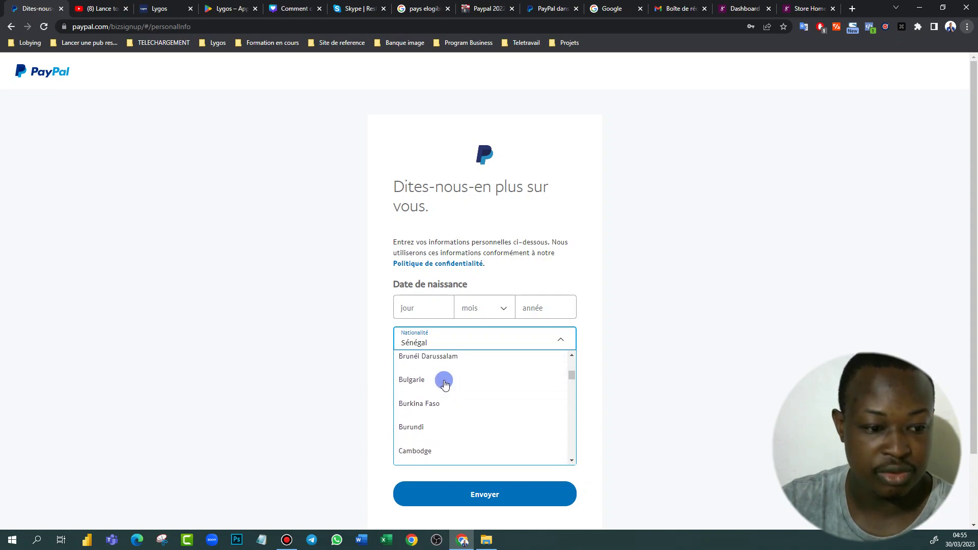
scroll(434, 448, down, 3)
scroll(435, 431, up, 2)
click(433, 429)
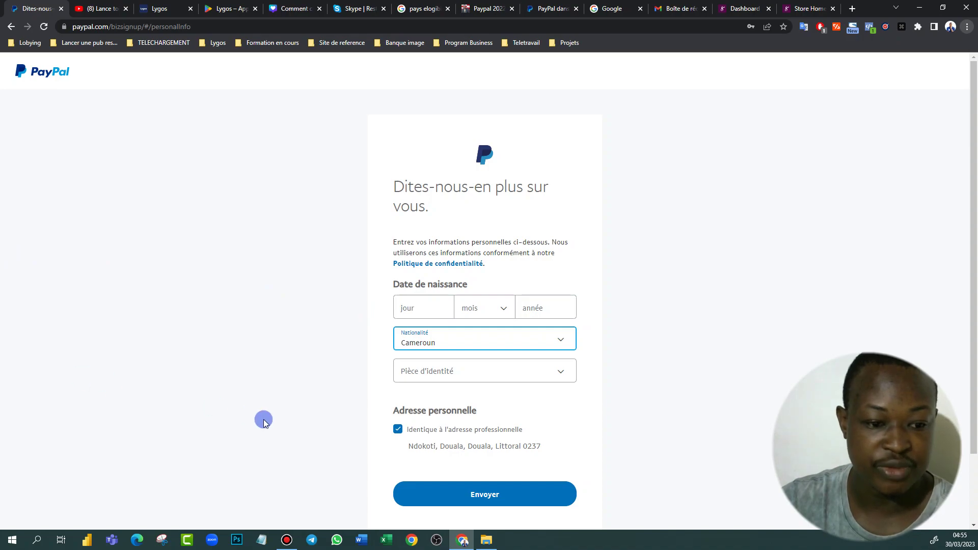
Choose Carte nationale d'identité as the identity document and begin entering its number
click(560, 371)
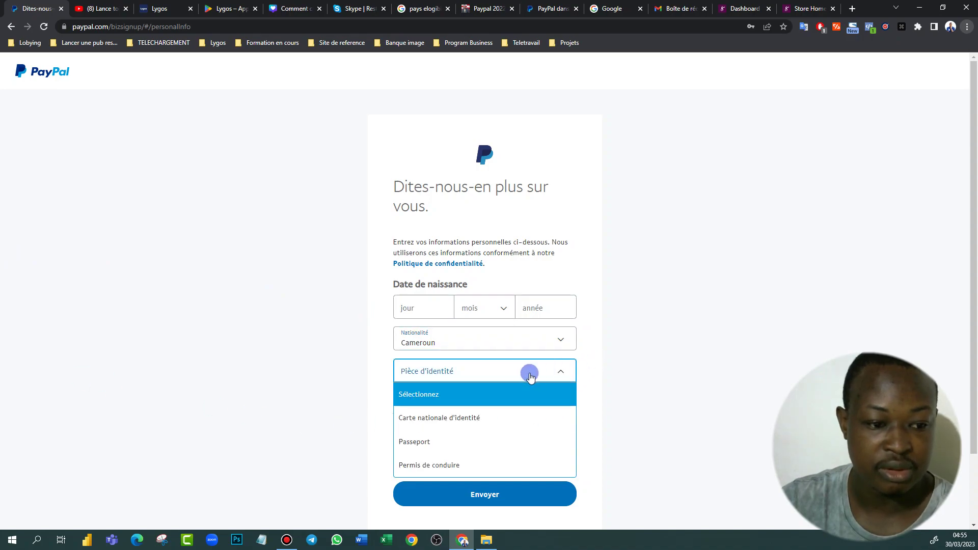
click(446, 418)
click(447, 408)
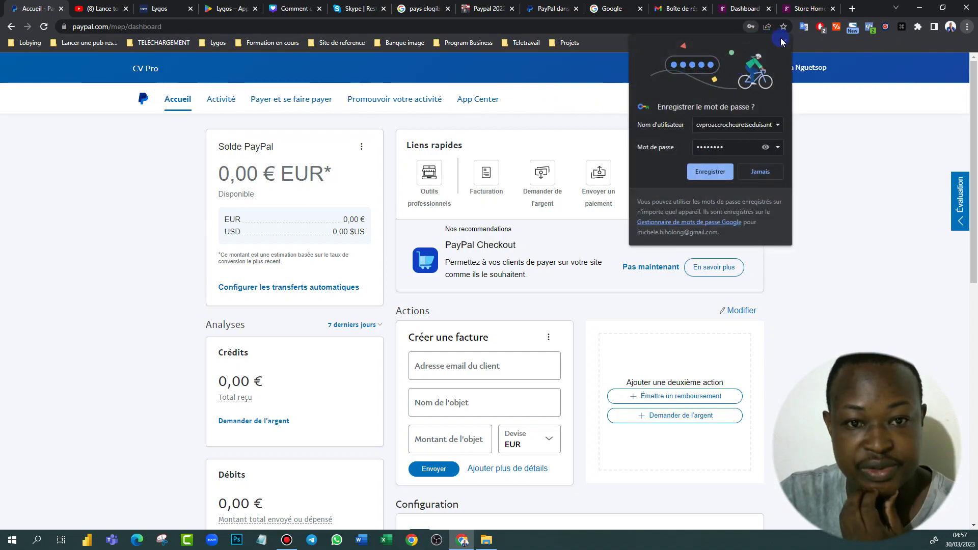
Save the new account's password in Chrome, glance over the dashboard, then switch to Gmail
click(711, 171)
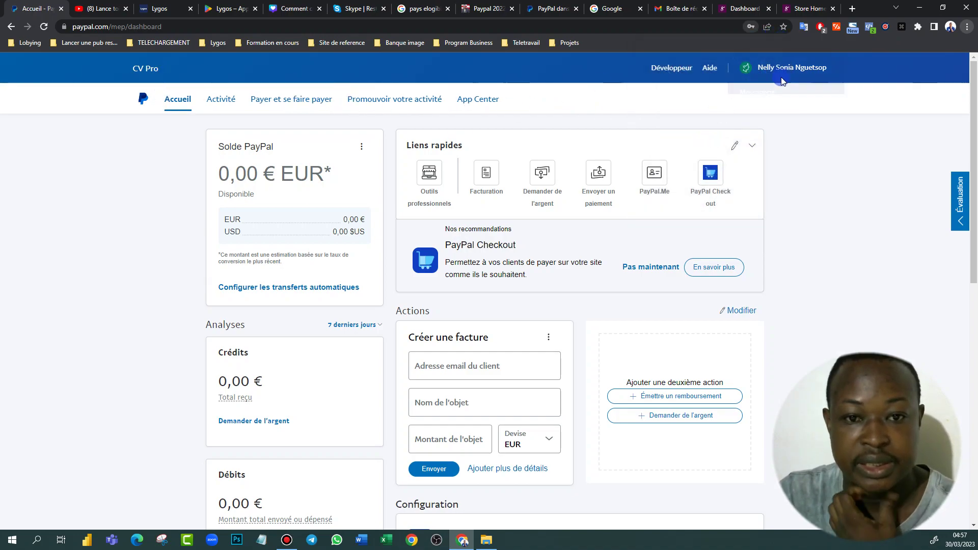
scroll(737, 284, down, 10)
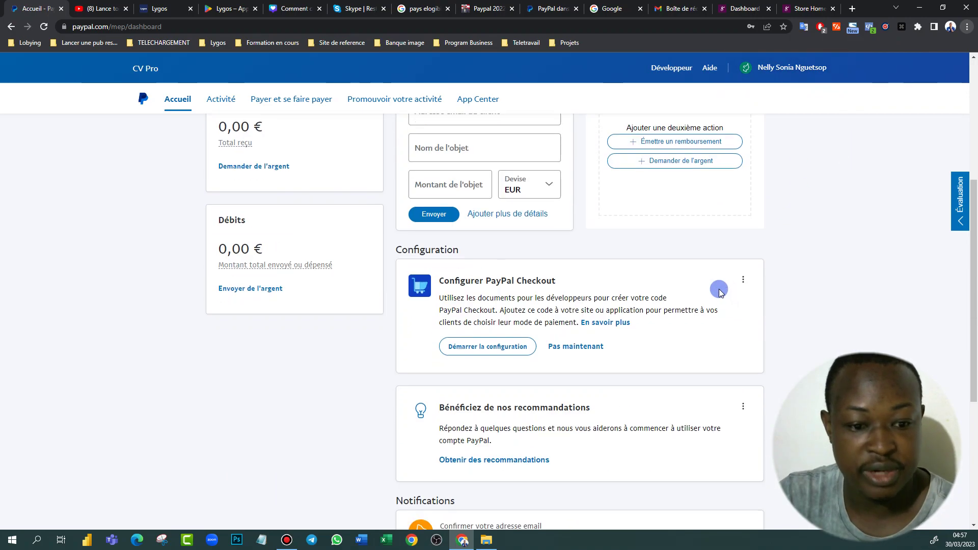
scroll(470, 223, up, 5)
scroll(470, 222, up, 3)
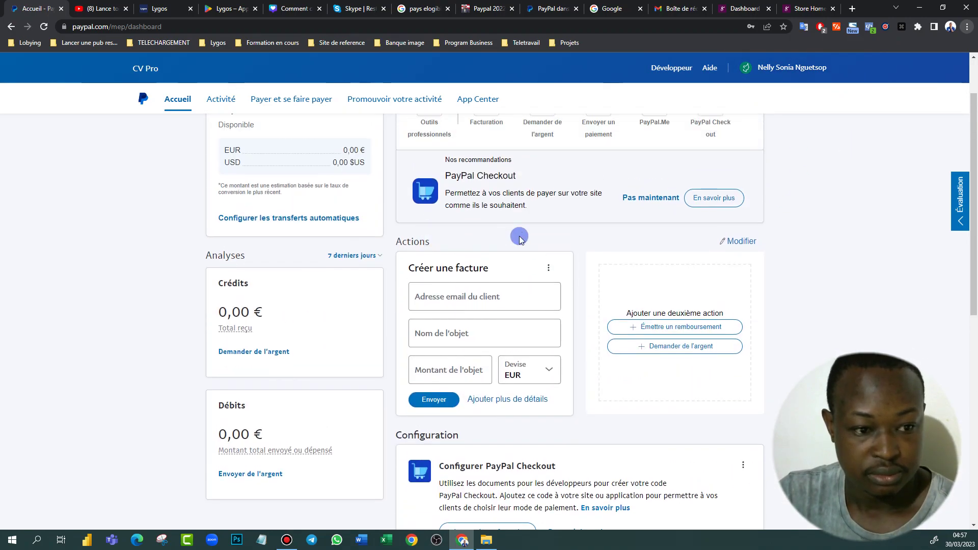
scroll(517, 234, down, 5)
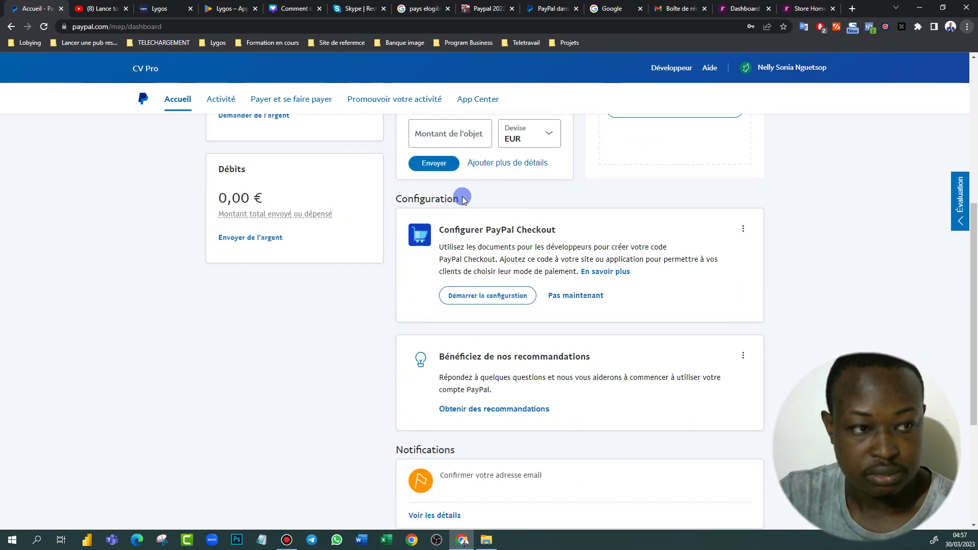
click(702, 9)
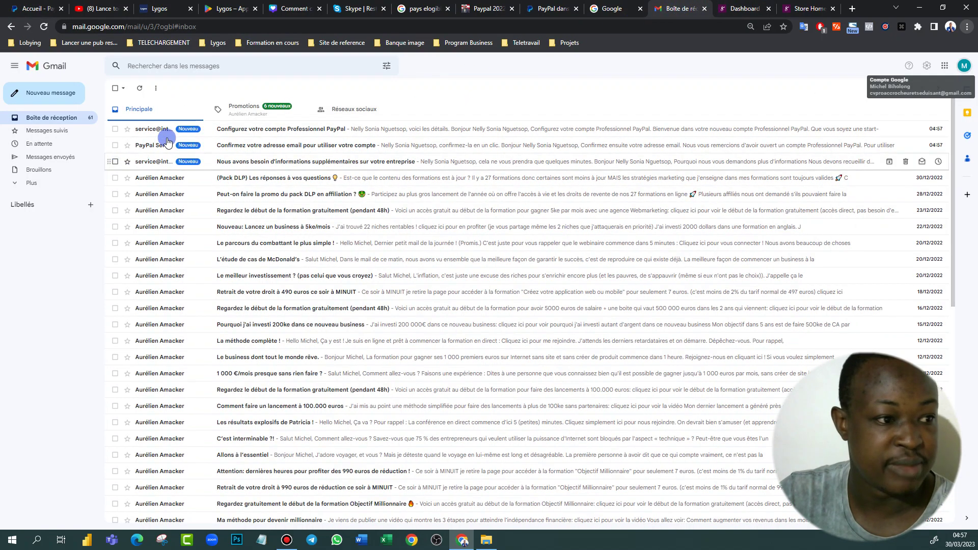
Check the PayPal setup e-mail, then follow the 'Confirmez votre adresse email' message's confirmation link
click(375, 132)
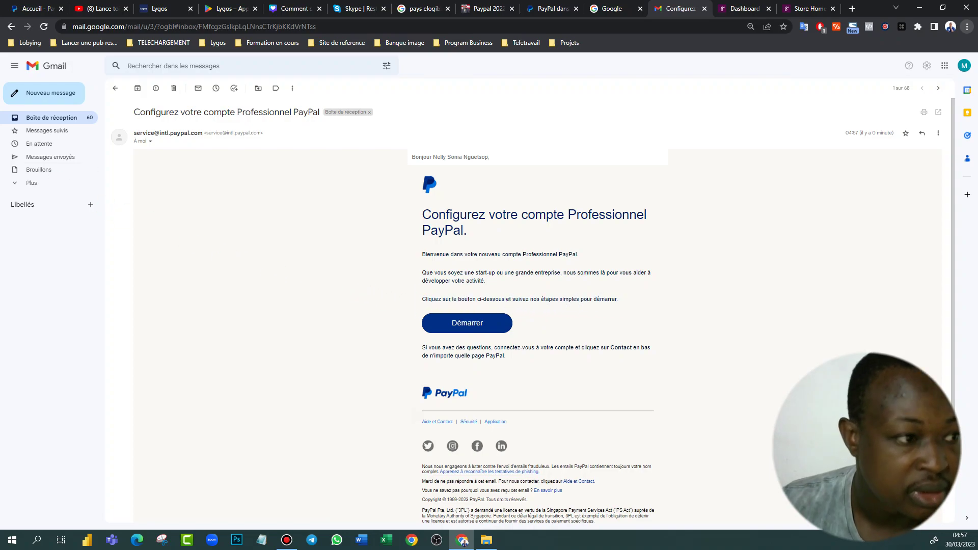
click(63, 124)
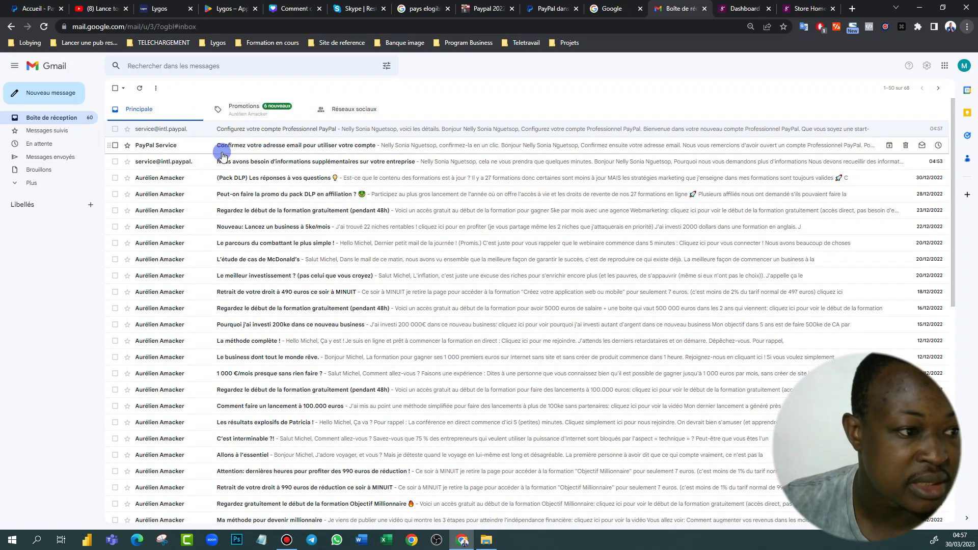
click(264, 147)
click(480, 276)
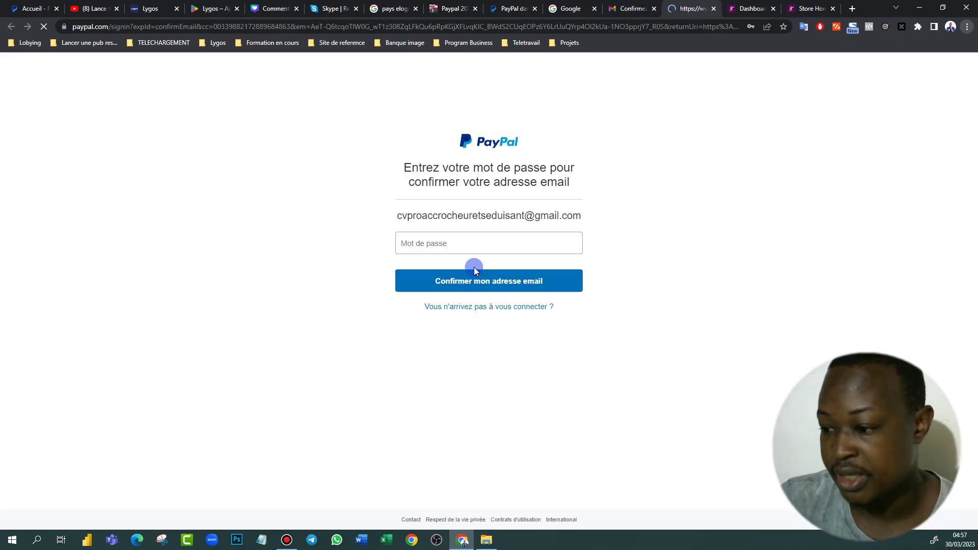
Enter the account password and confirm the e-mail address
click(451, 247)
text(••••)
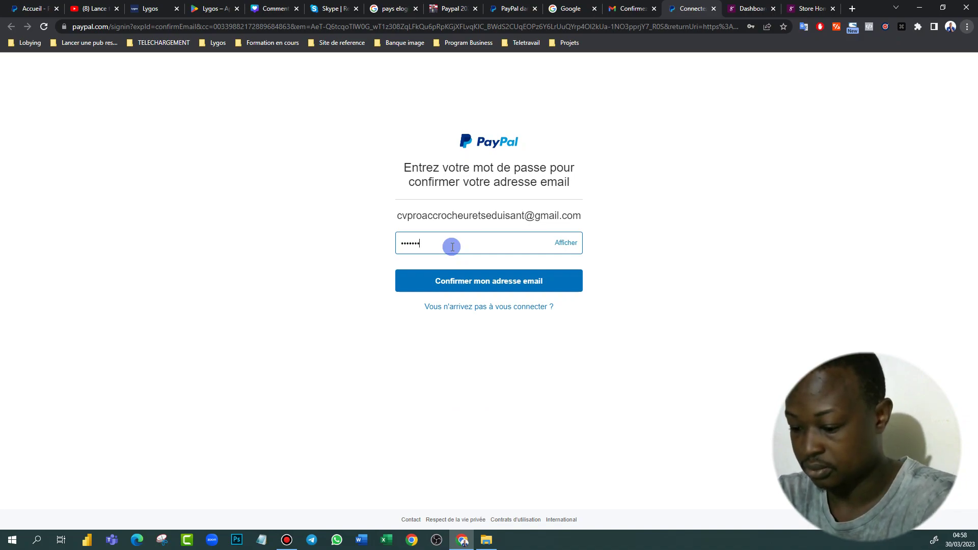
text(••••)
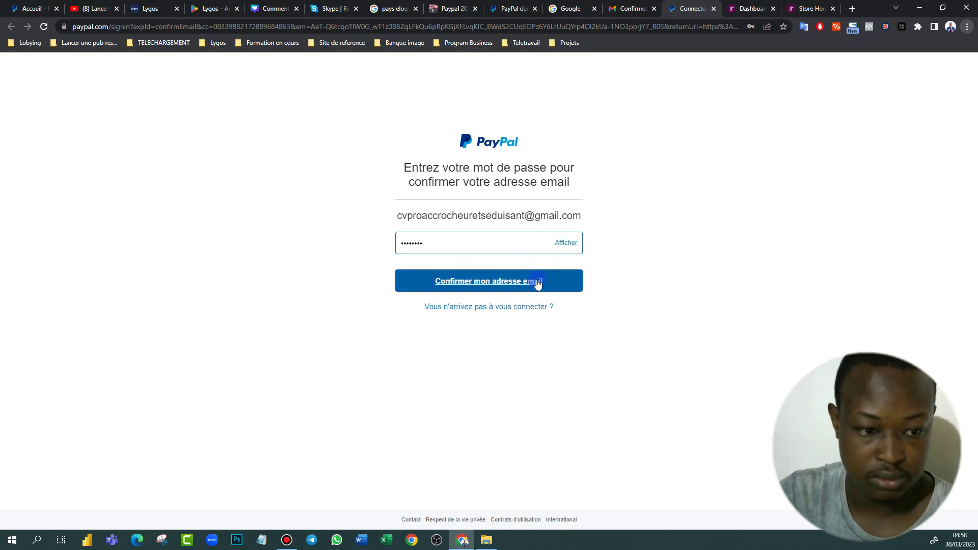
click(536, 280)
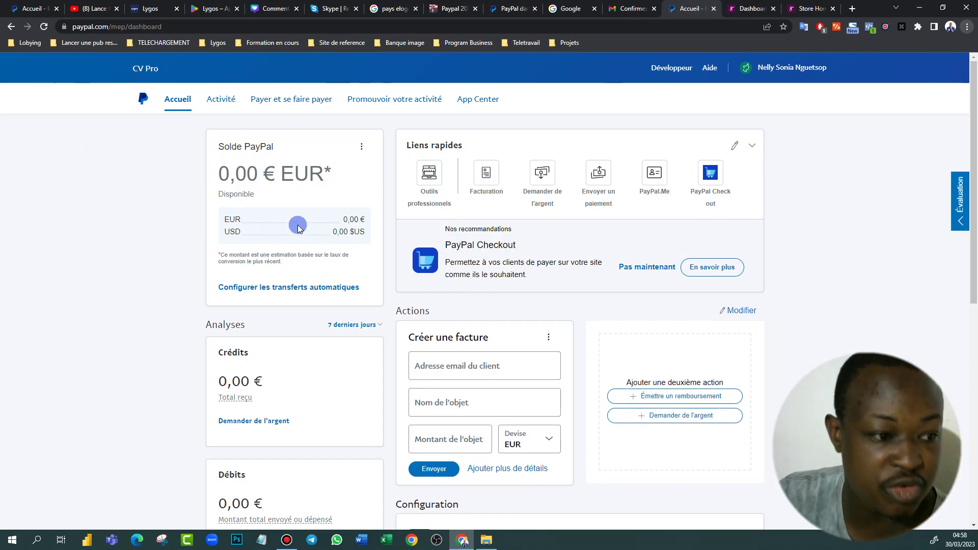
Start a PayPal.Me profile from the dashboard, skipping the profile photo
scroll(294, 303, down, 2)
scroll(294, 328, down, 6)
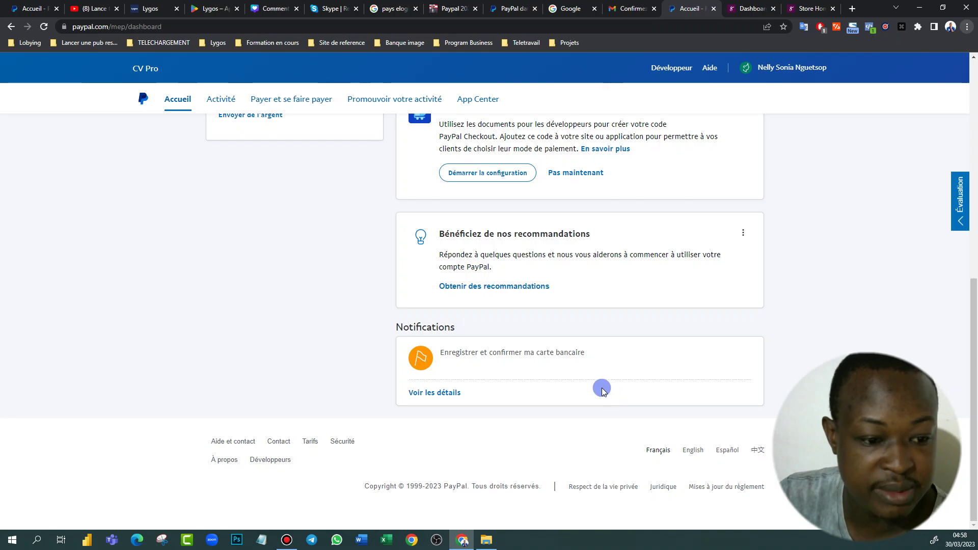
scroll(602, 390, up, 8)
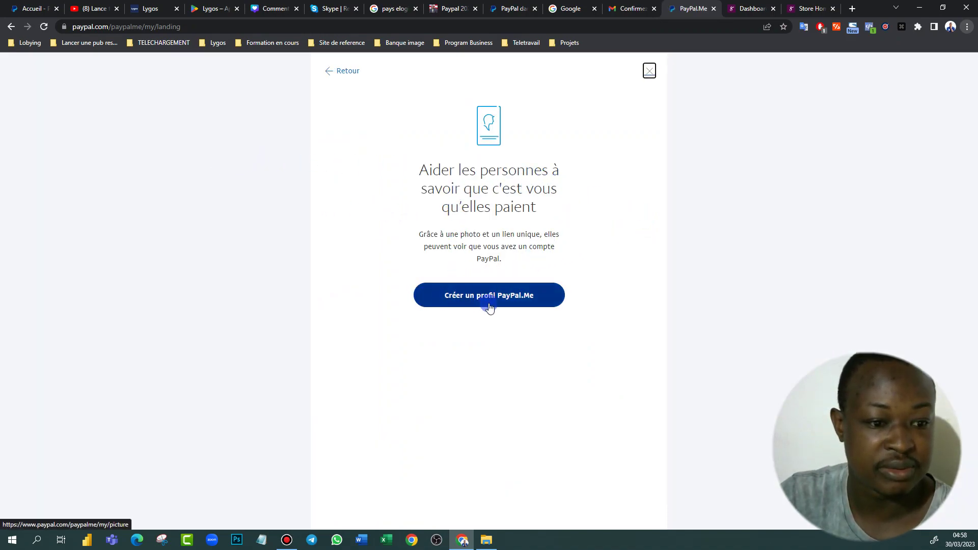
click(489, 299)
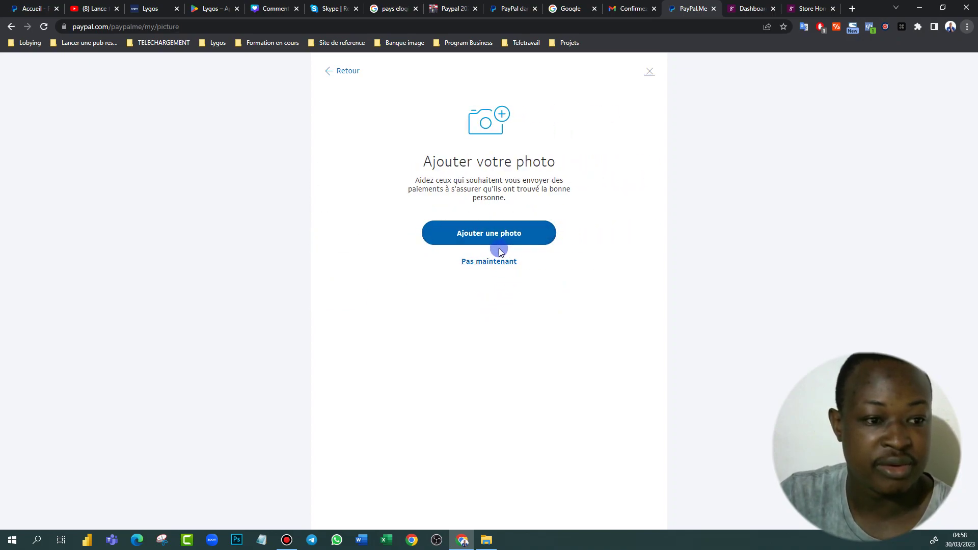
click(495, 263)
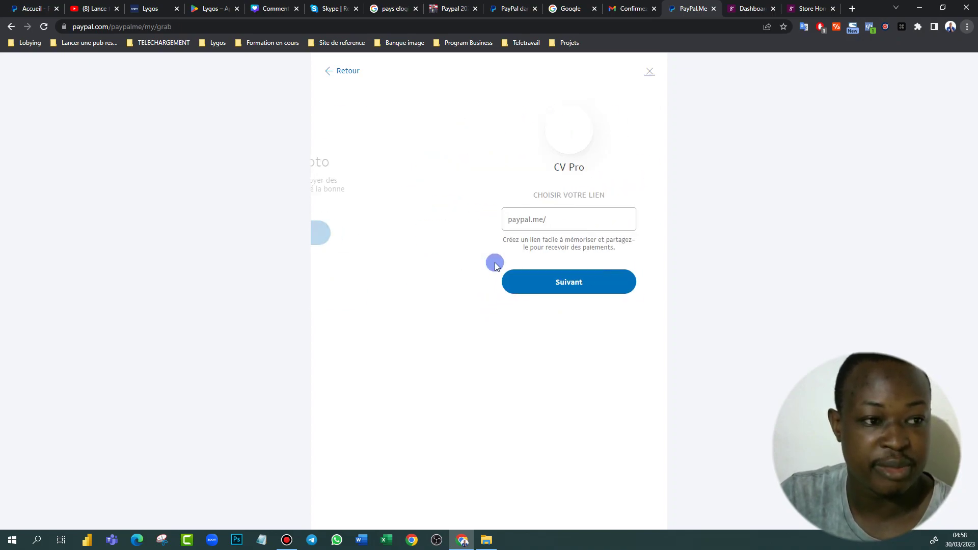
click(488, 279)
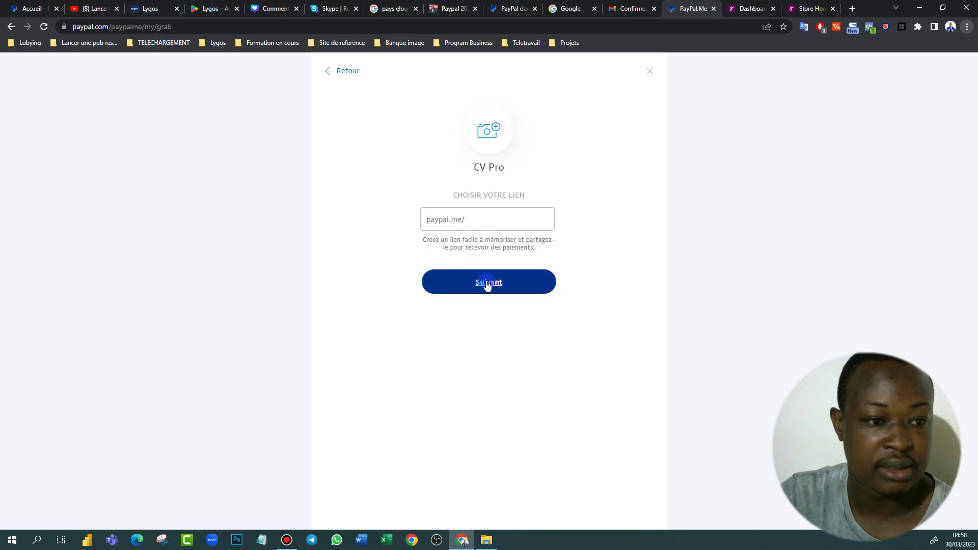
Enter CVPRO as the link, take suggested CVPRO921, accept the terms and create the profile
click(482, 223)
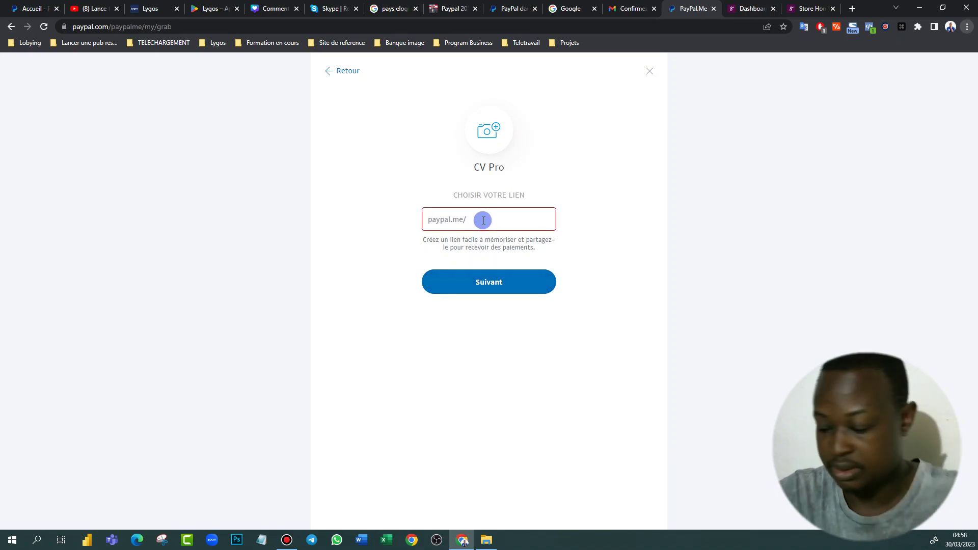
text(CV)
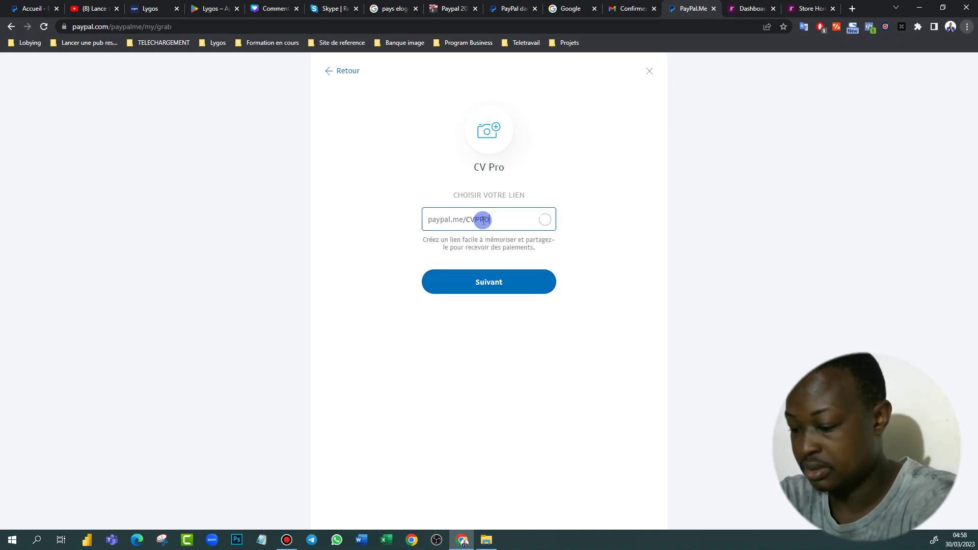
text(PRO)
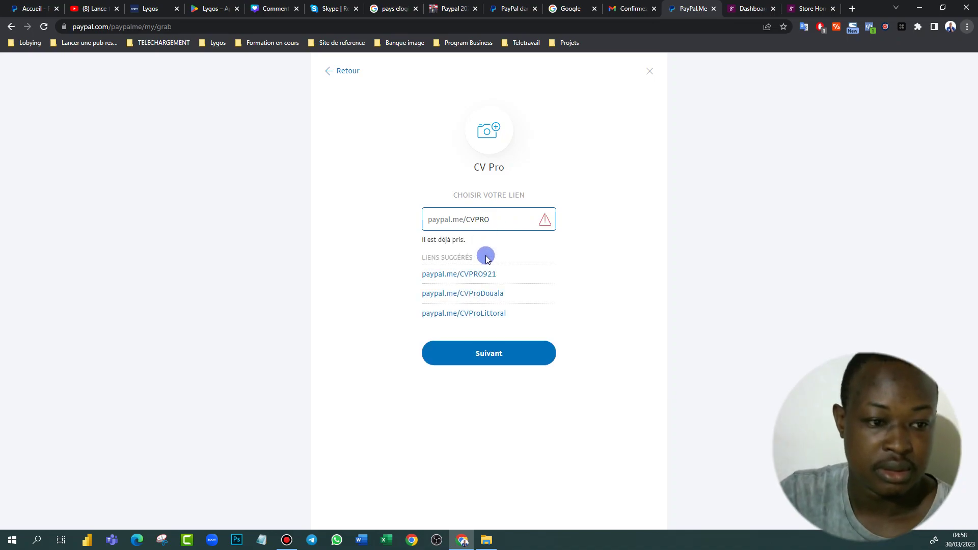
click(484, 275)
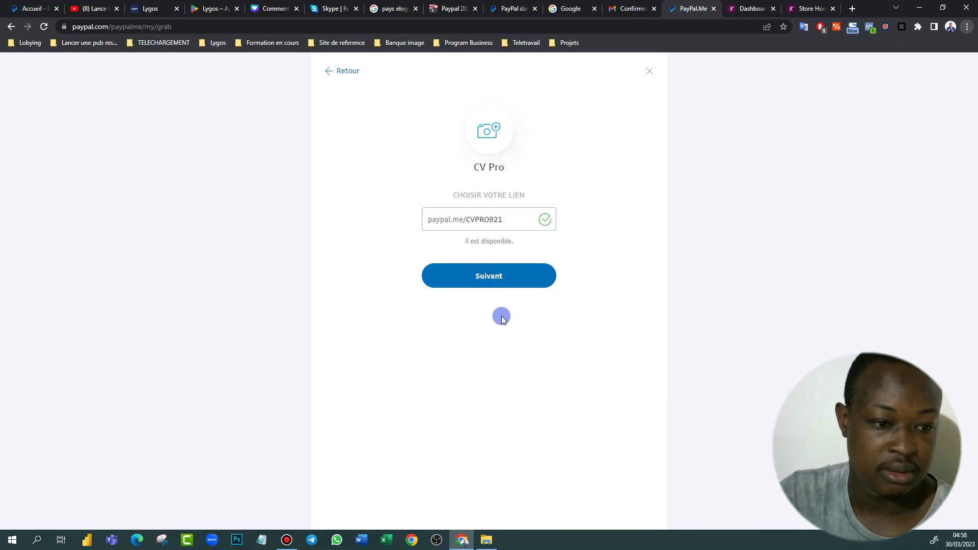
click(498, 276)
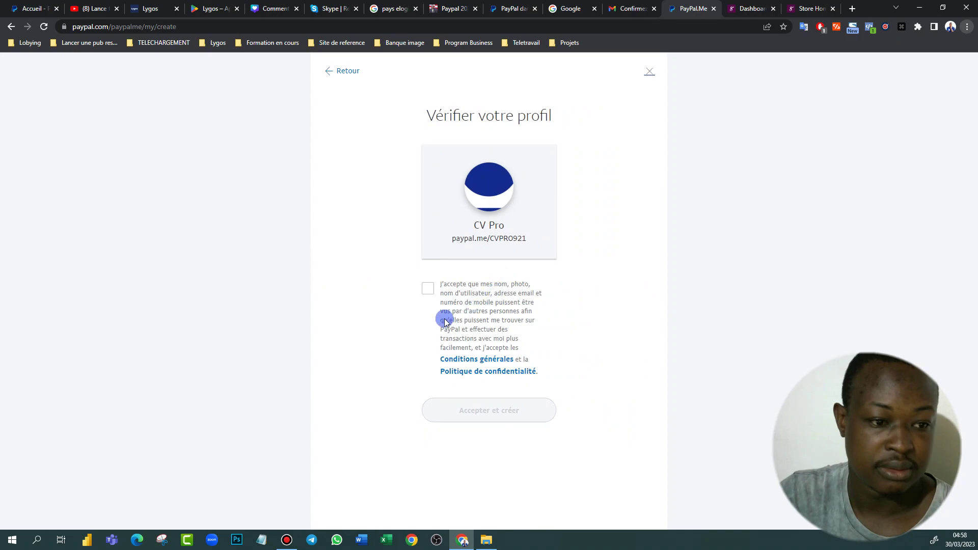
click(427, 289)
click(488, 411)
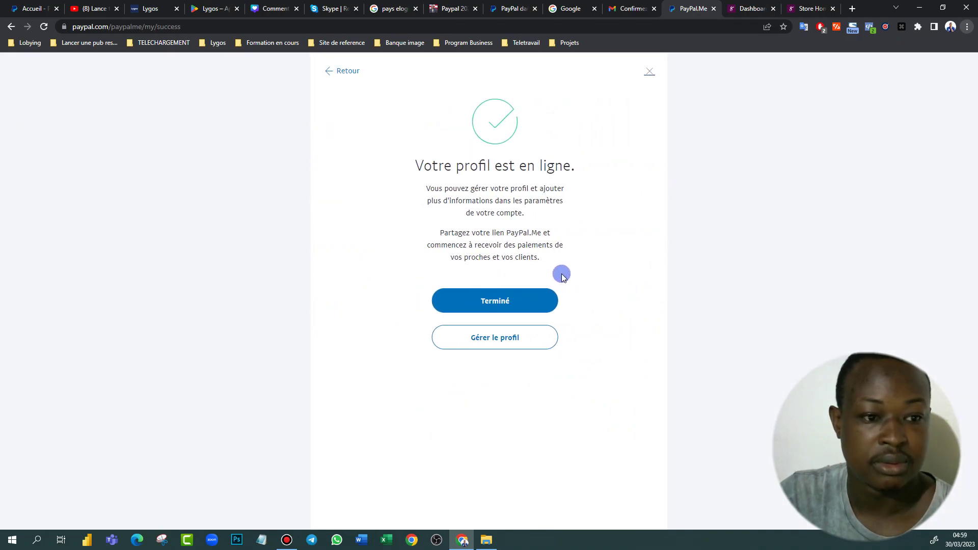
Finish PayPal.Me setup, review the API access REST, Braintree and NVP/SOAP options, then return home
click(479, 294)
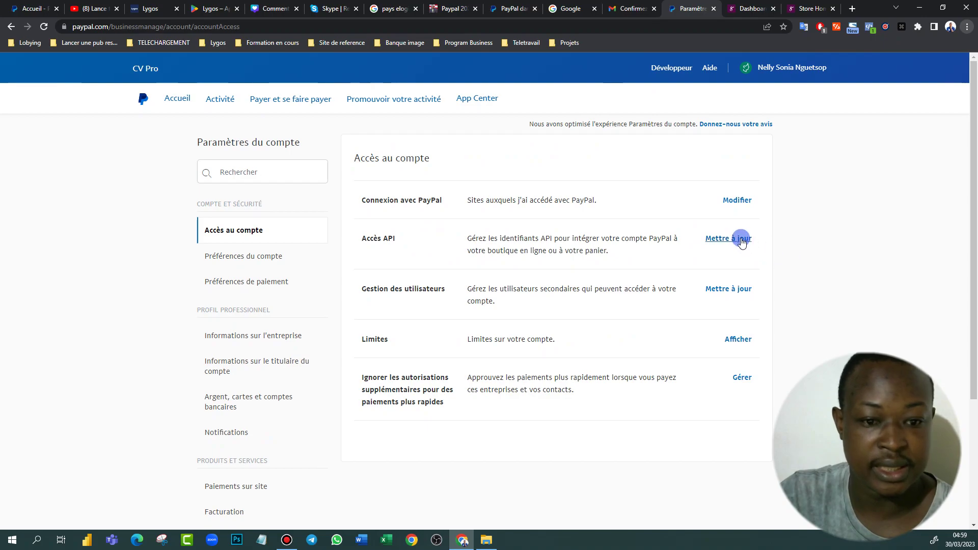
click(741, 241)
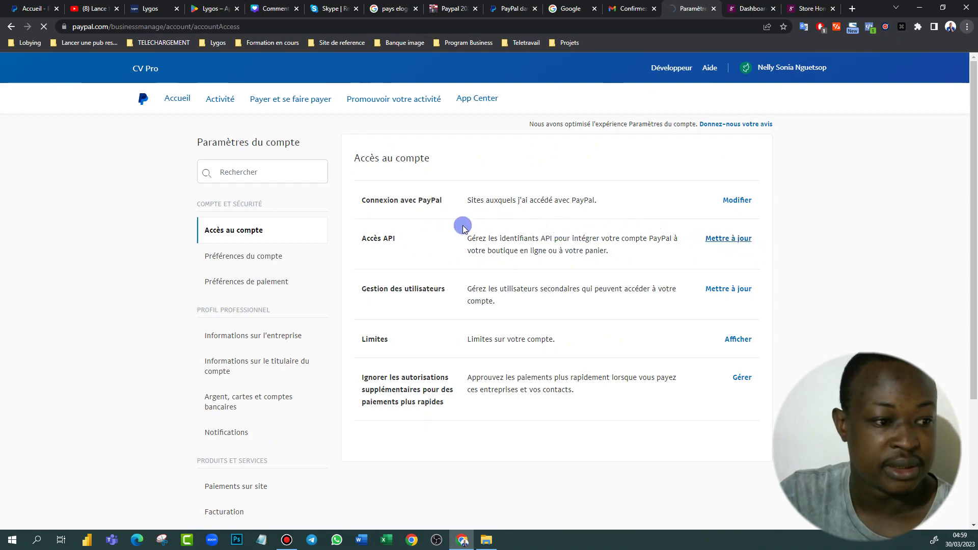
scroll(395, 344, down, 5)
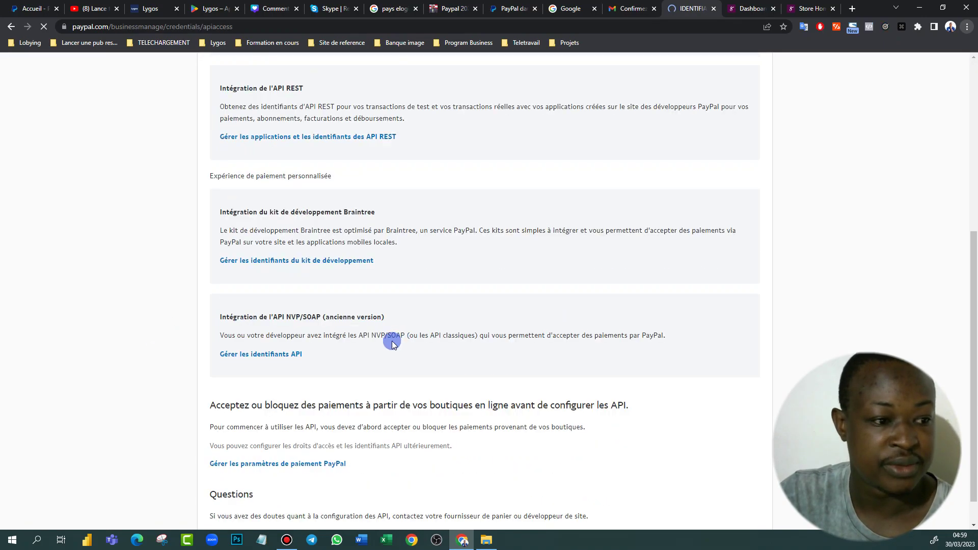
scroll(394, 344, down, 3)
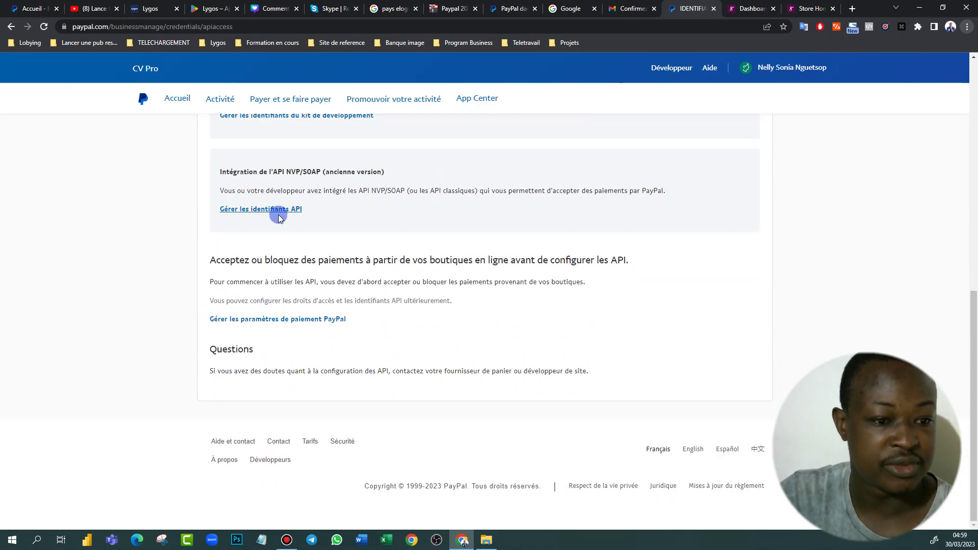
click(183, 101)
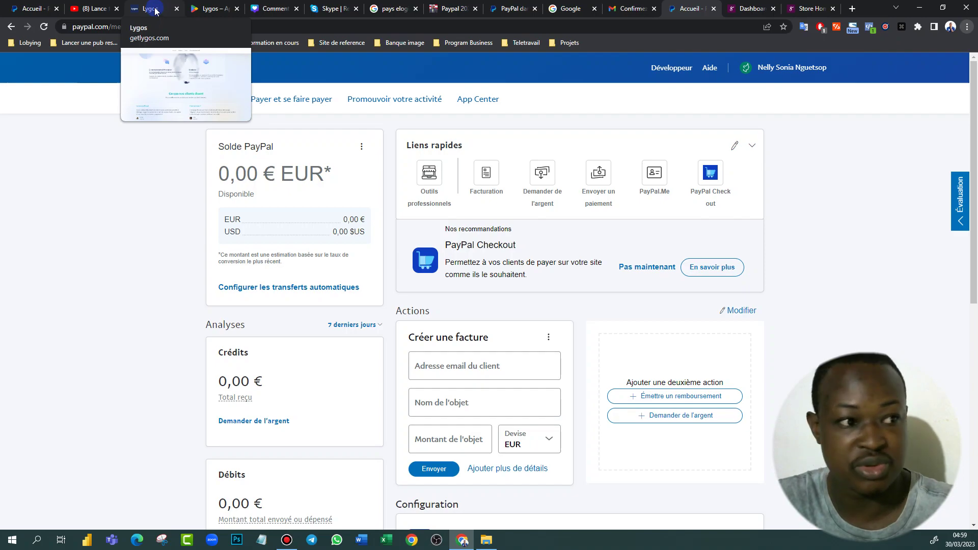
click(155, 11)
scroll(551, 208, up, 10)
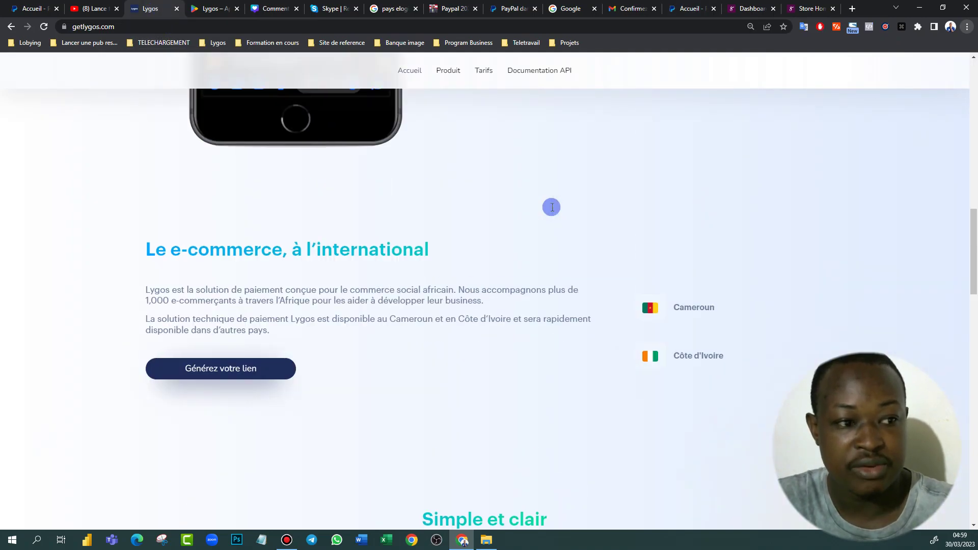
scroll(551, 207, up, 10)
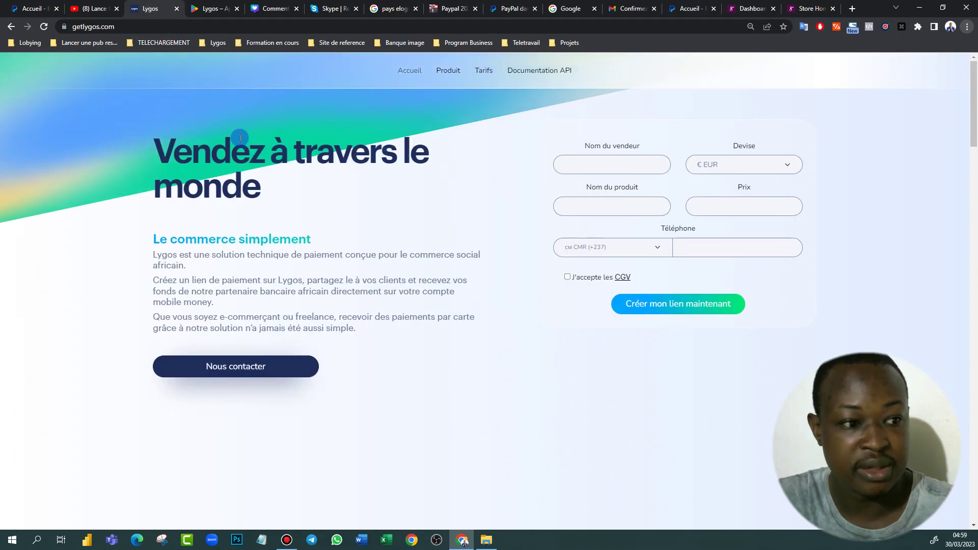
scroll(554, 246, down, 15)
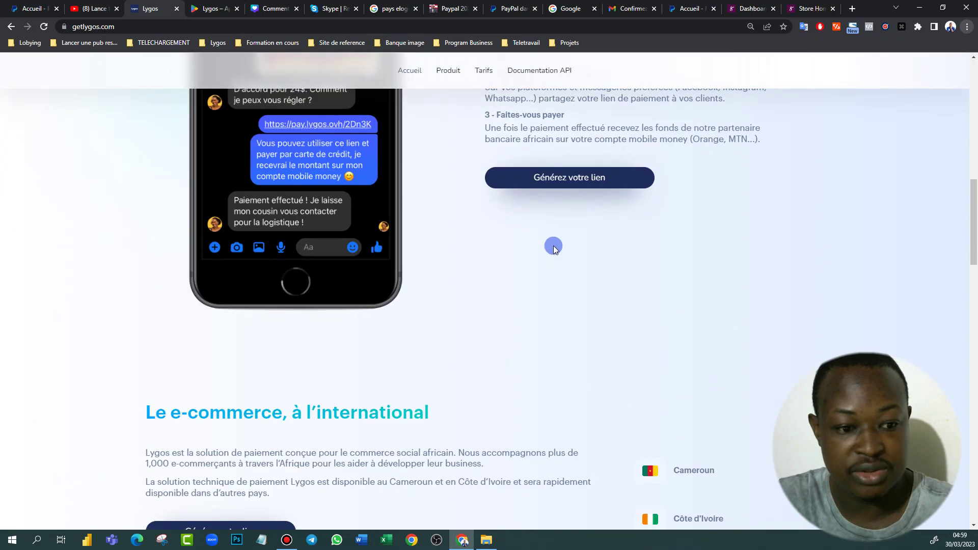
scroll(463, 198, up, 5)
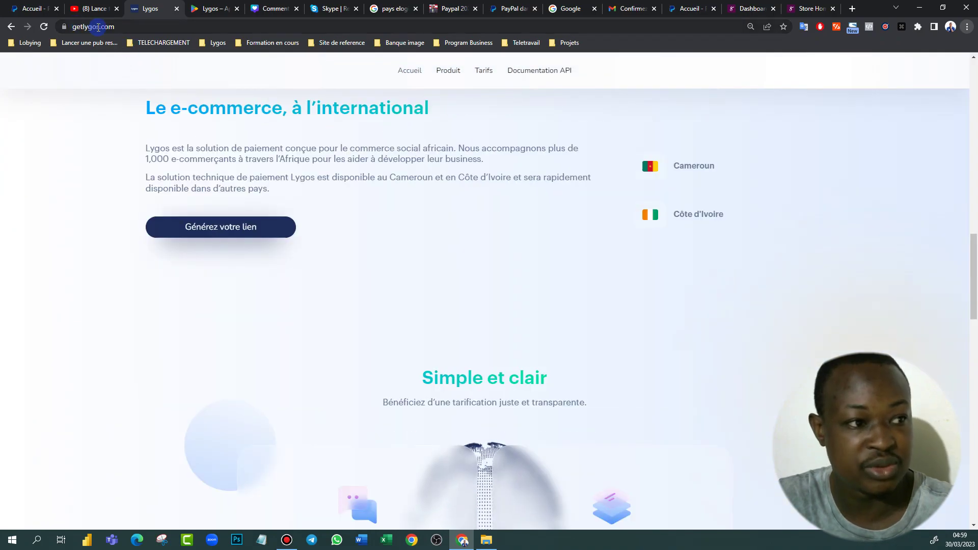
click(204, 9)
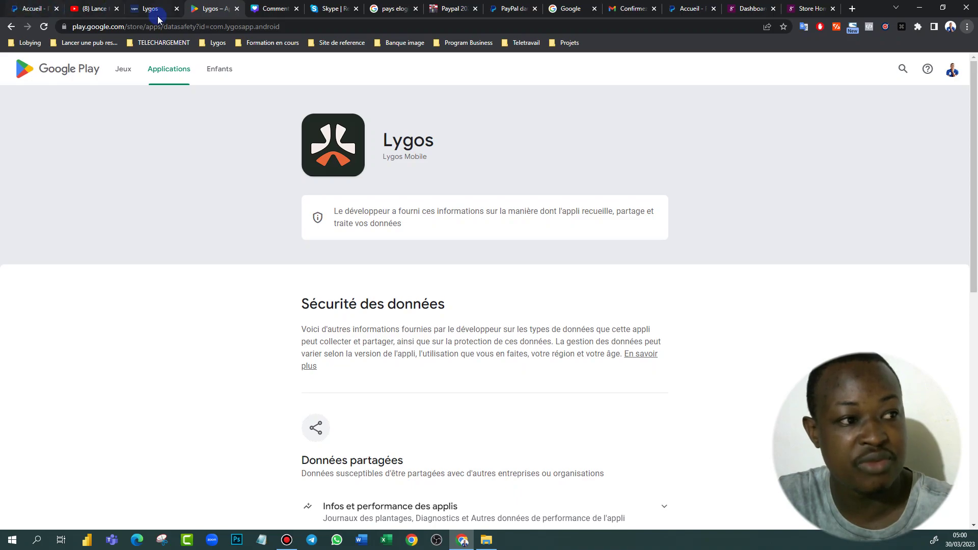
click(34, 13)
scroll(507, 229, down, 1)
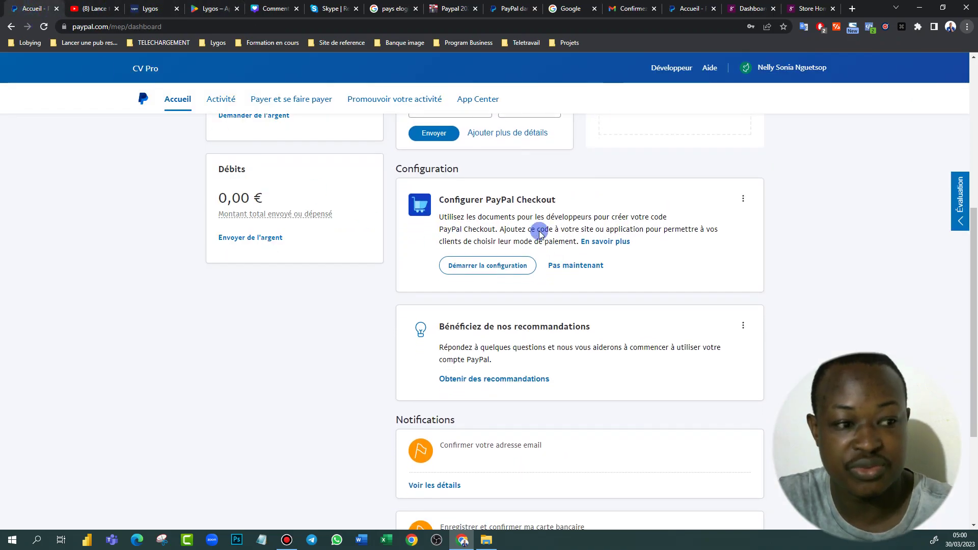
scroll(520, 219, up, 4)
scroll(520, 216, up, 2)
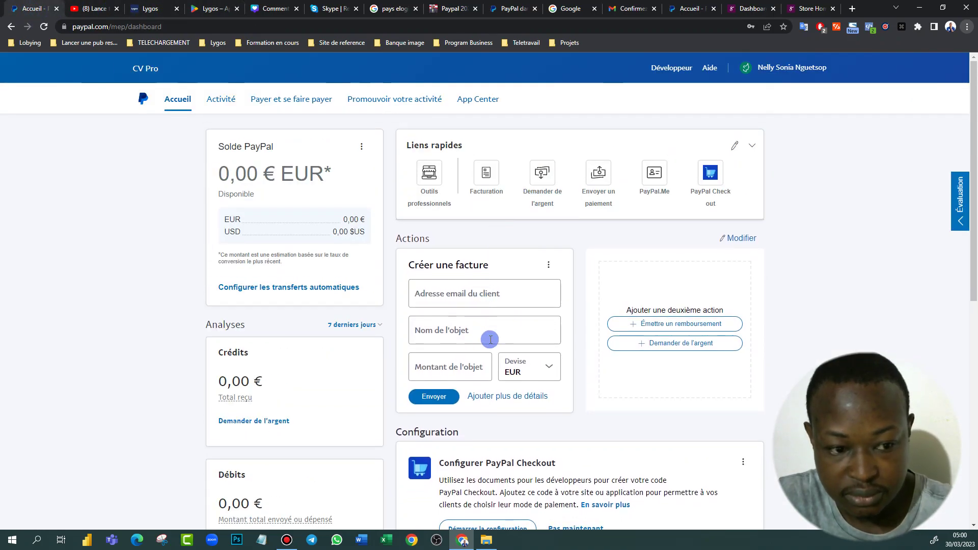
click(148, 11)
scroll(570, 219, up, 10)
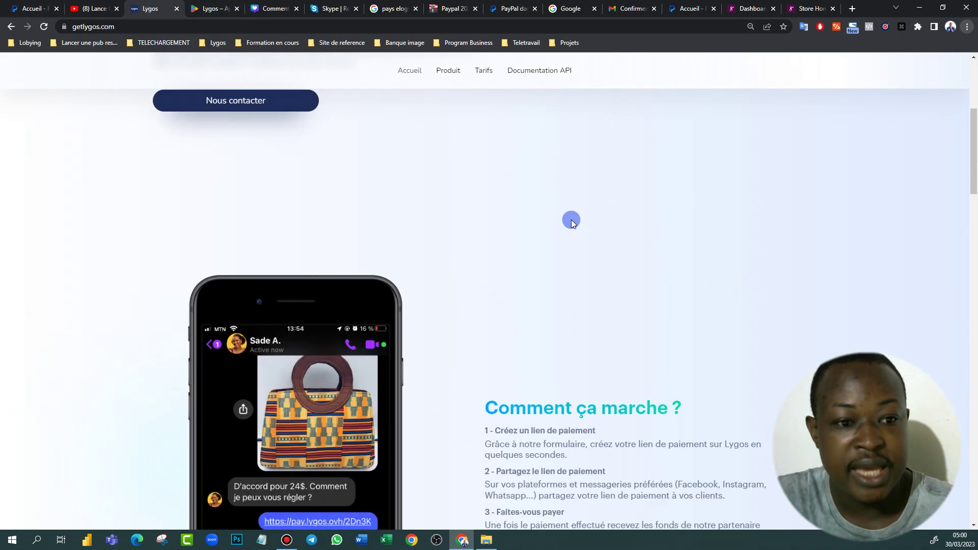
scroll(493, 233, down, 15)
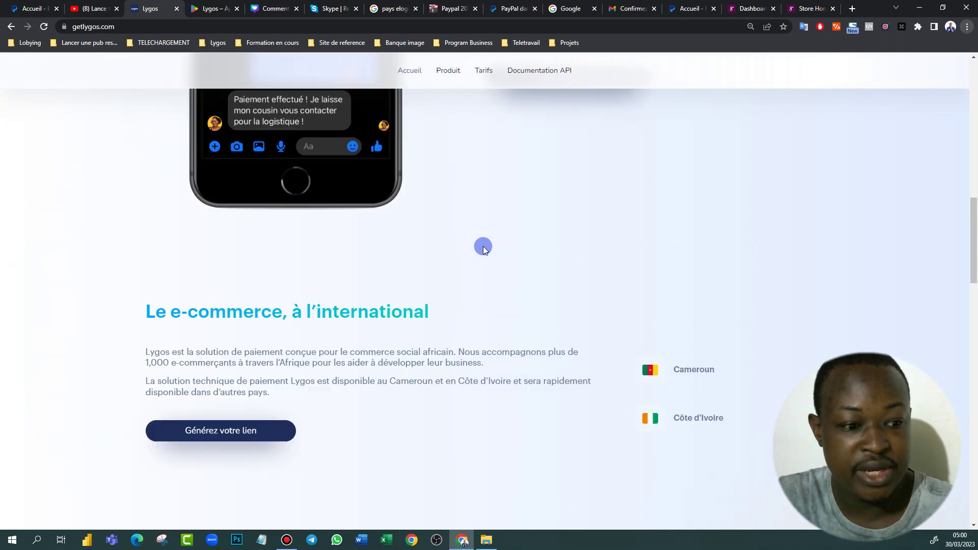
scroll(468, 255, down, 10)
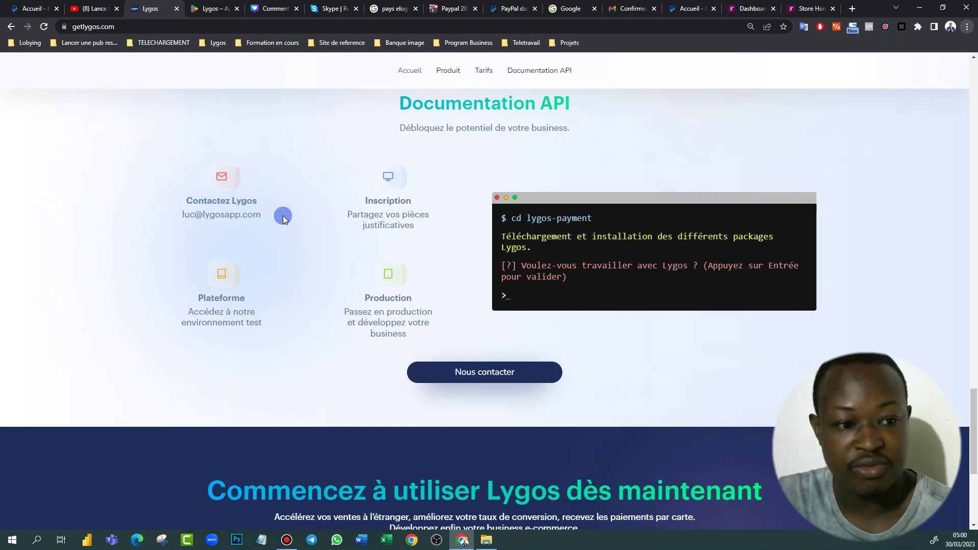
scroll(283, 212, up, 15)
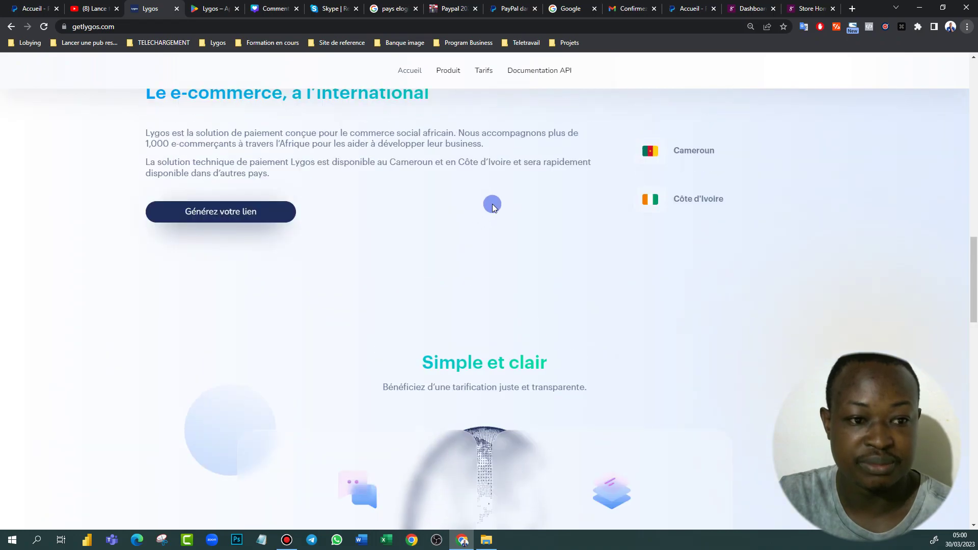
scroll(494, 211, up, 15)
scroll(499, 216, down, 15)
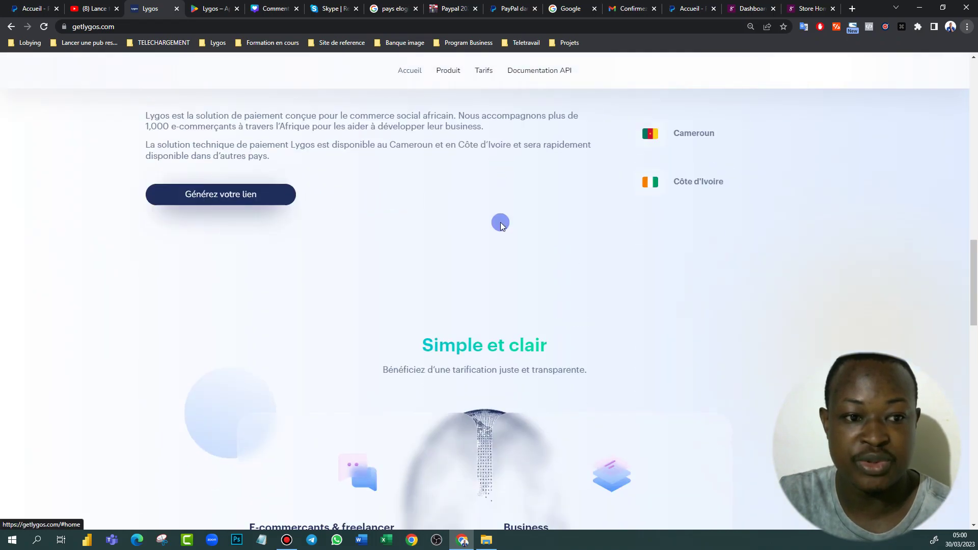
scroll(499, 222, down, 12)
scroll(321, 311, up, 5)
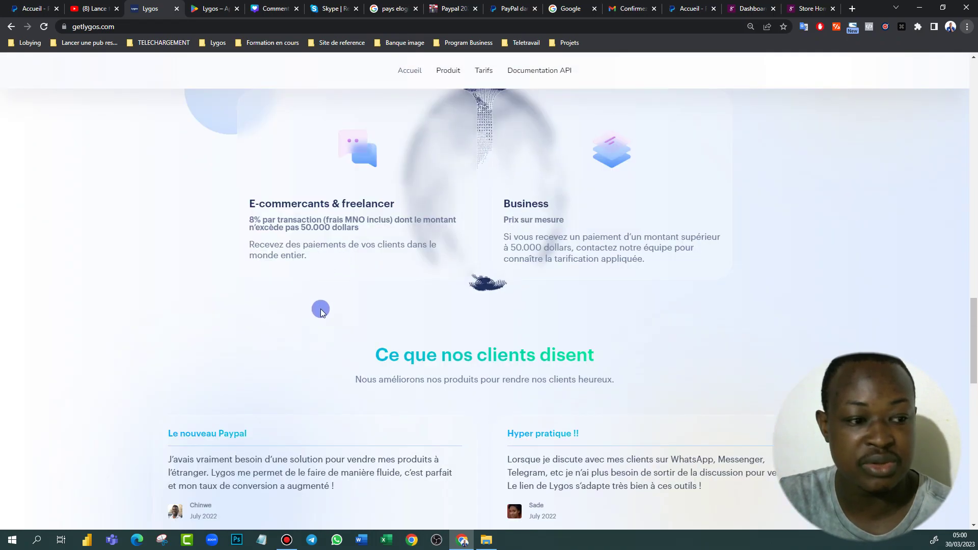
scroll(331, 277, down, 16)
scroll(332, 273, up, 4)
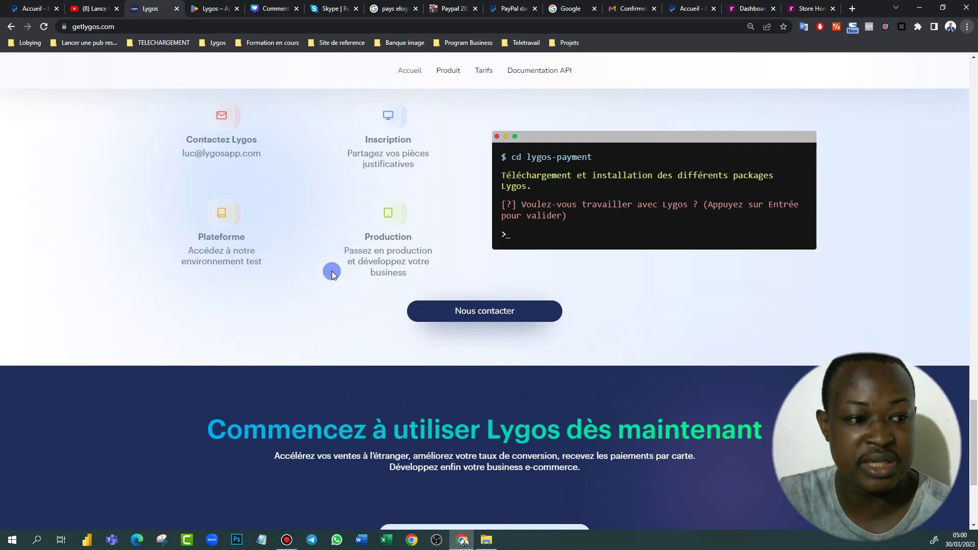
scroll(301, 267, up, 1)
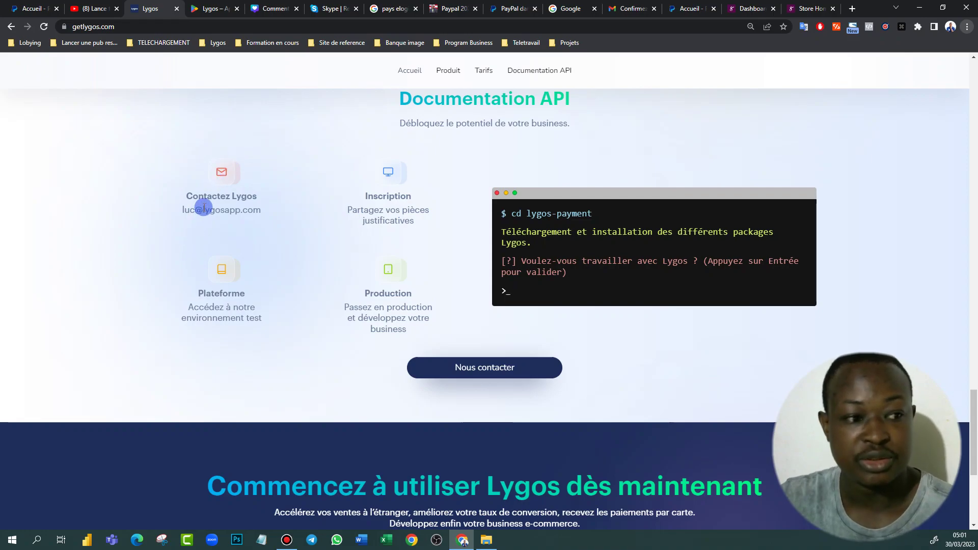
scroll(314, 239, up, 15)
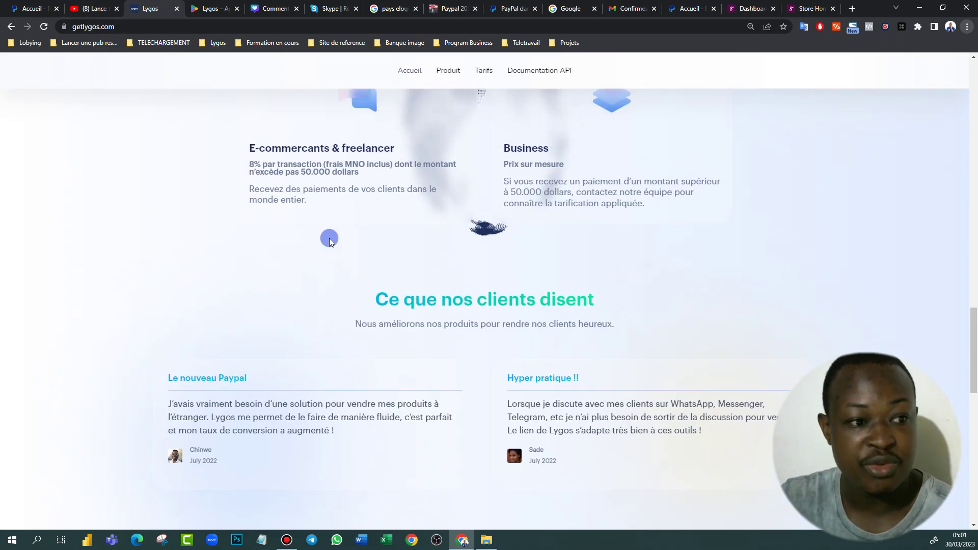
scroll(329, 242, up, 6)
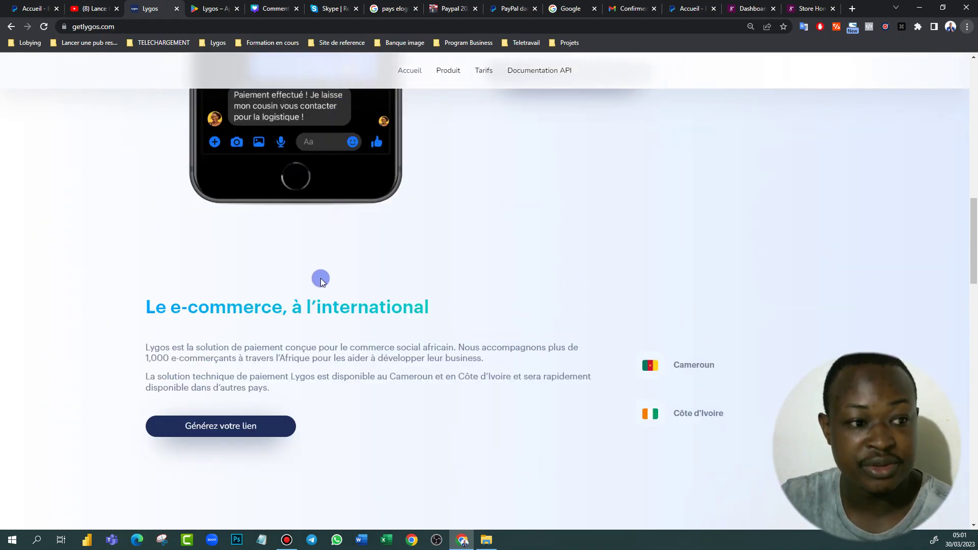
scroll(321, 282, up, 6)
click(29, 9)
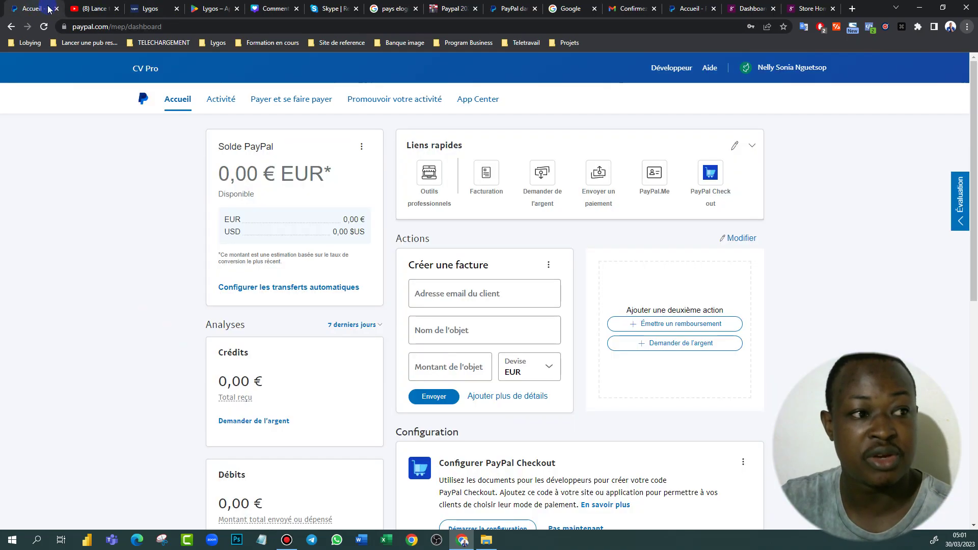
click(149, 8)
click(180, 76)
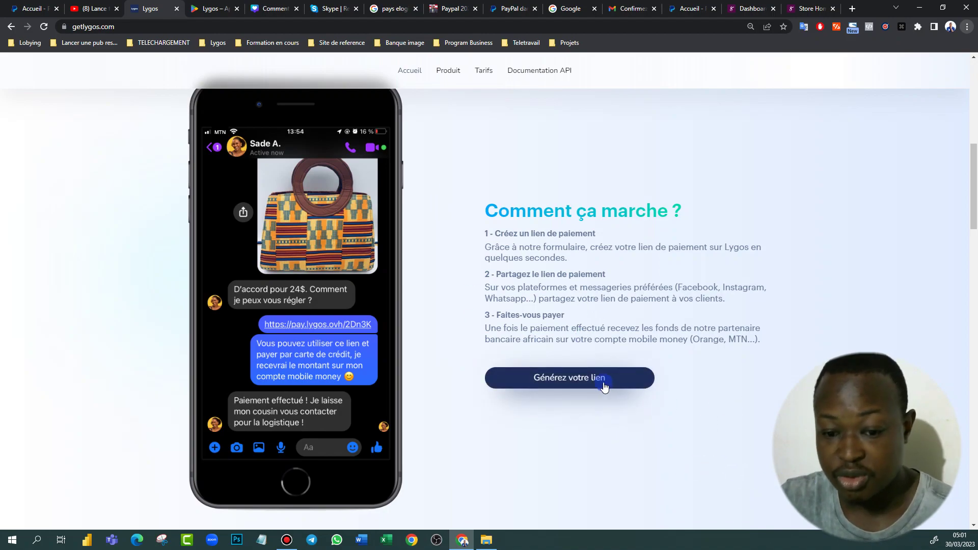
Browse the Lance toi en Afrique YouTube channel page, then go back to the PayPal dashboard
click(86, 14)
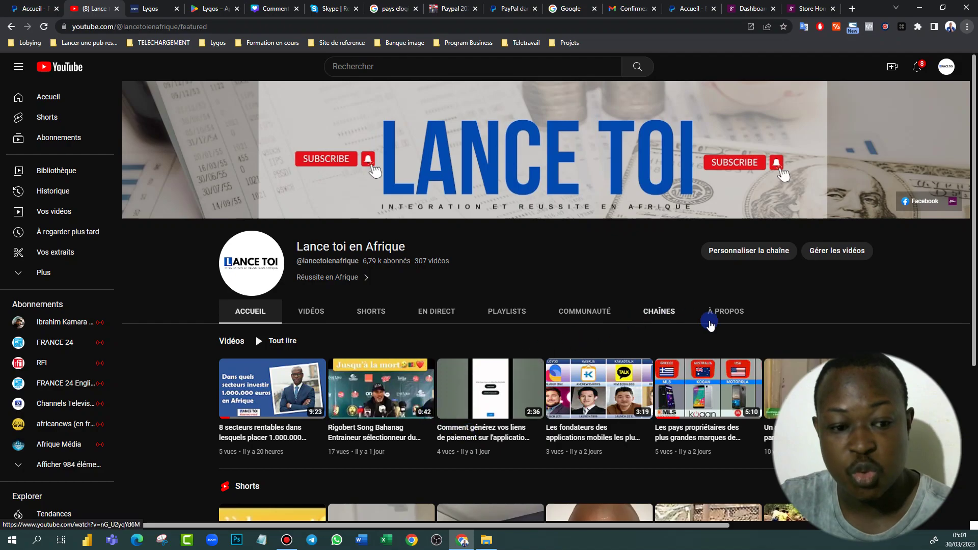
scroll(559, 354, down, 2)
scroll(448, 283, up, 3)
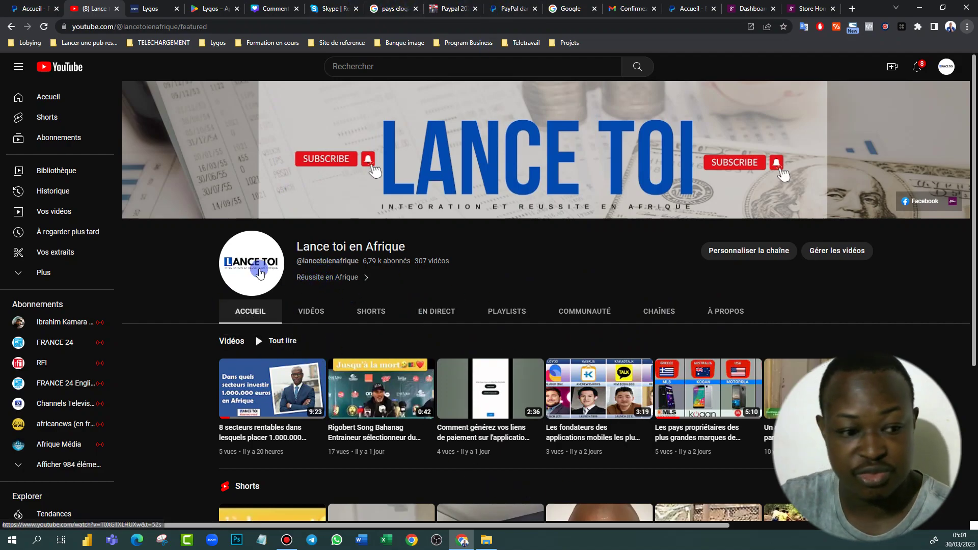
click(669, 9)
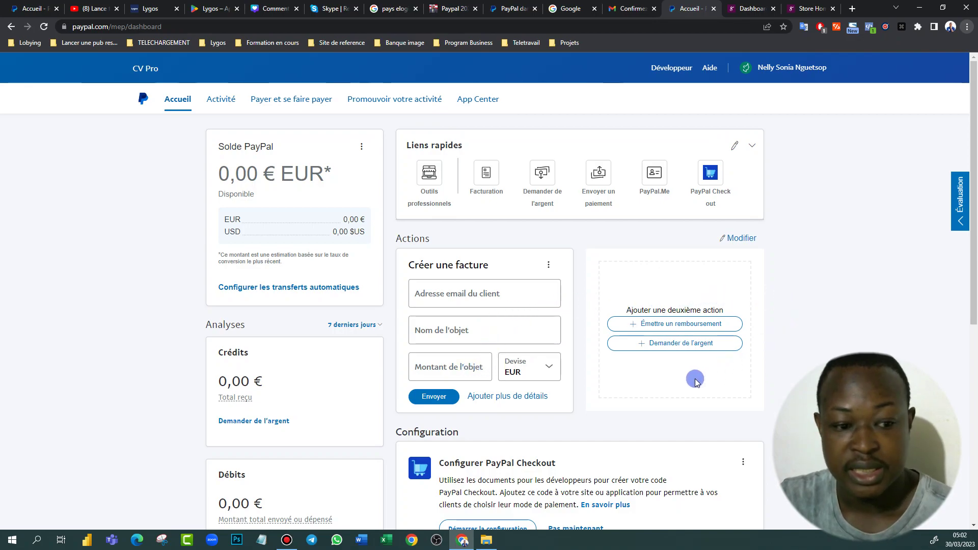
Expand and collapse the dashboard's Liens rapides panel, then bring up the Selar store tab
scroll(618, 255, down, 7)
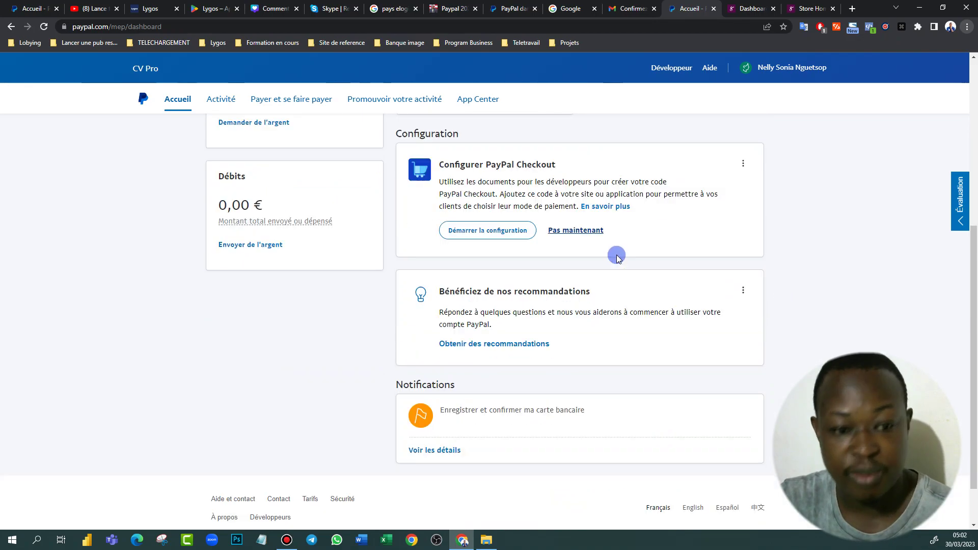
scroll(524, 249, up, 7)
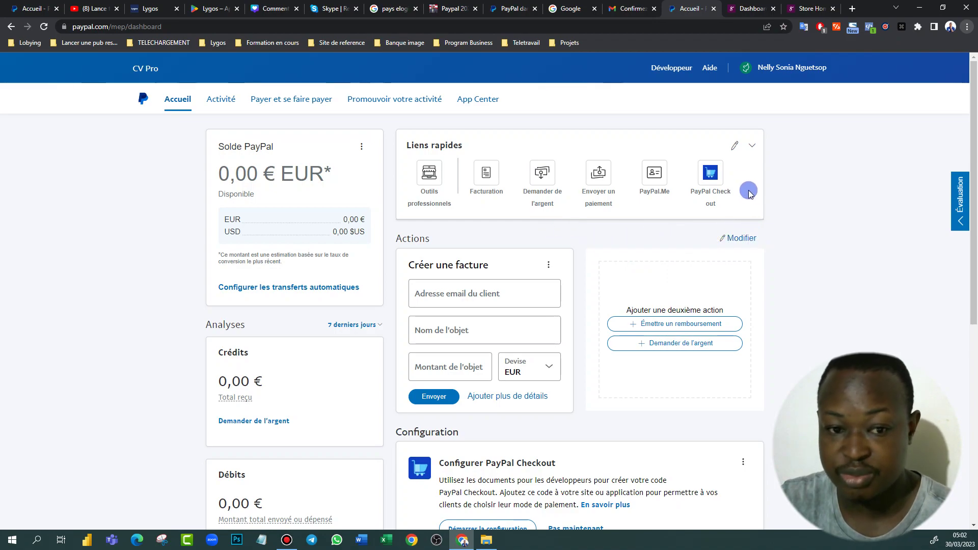
click(751, 146)
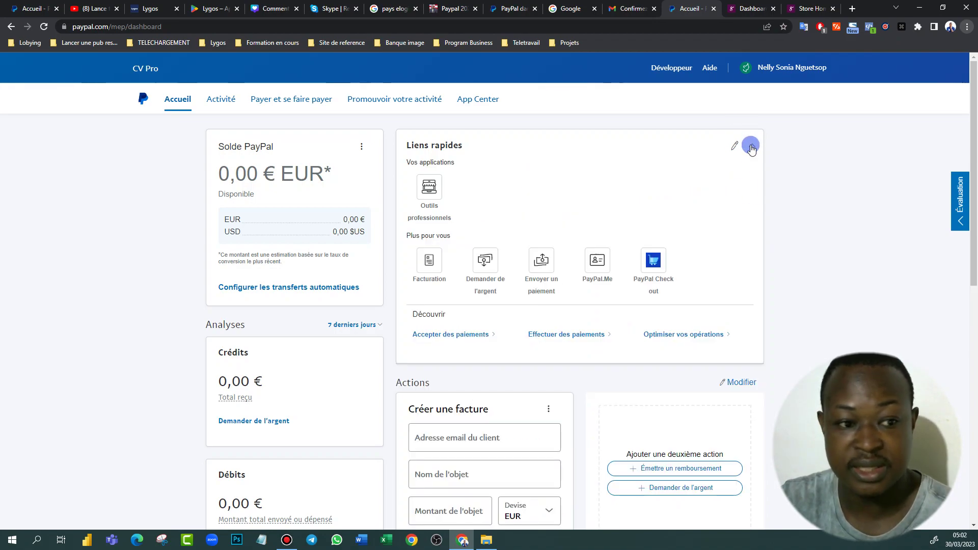
click(751, 146)
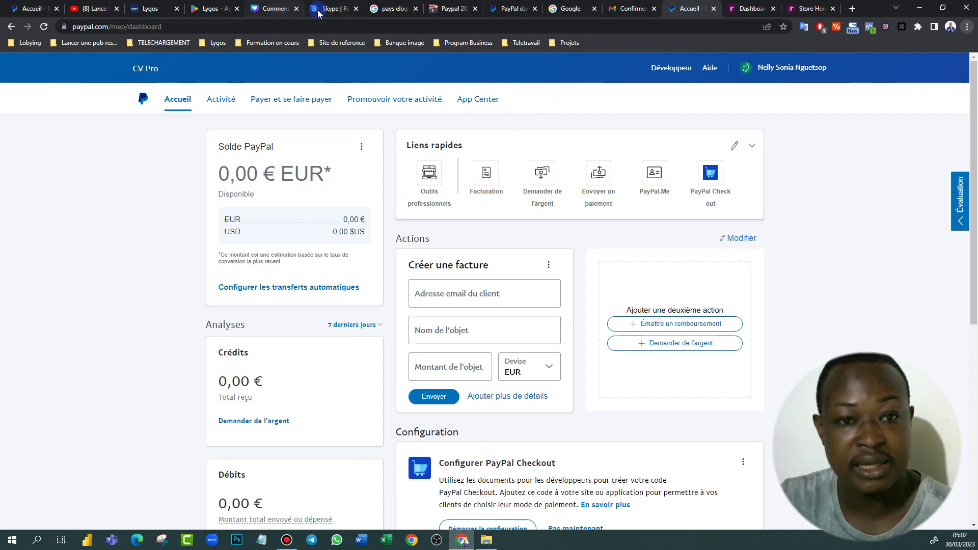
click(811, 9)
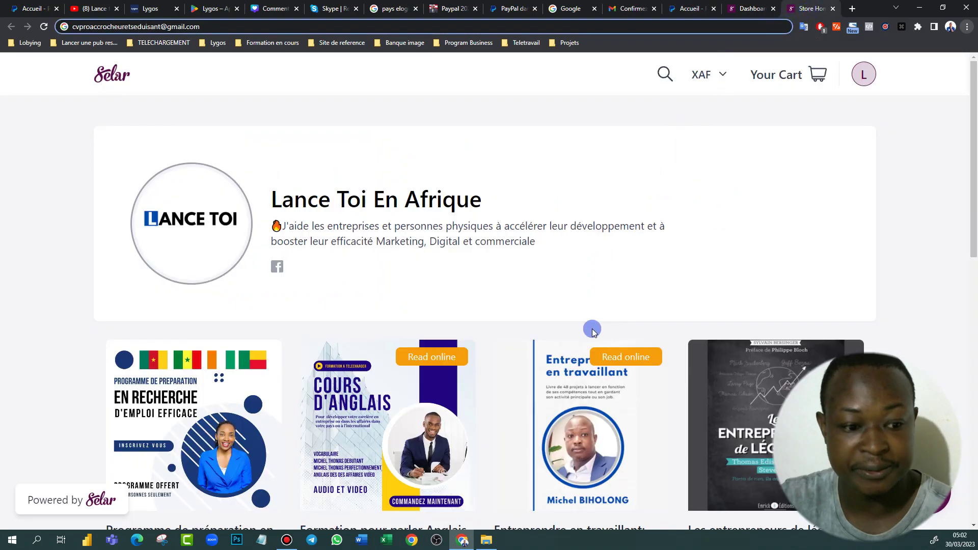
Open the job-search preparation programme's full course page and expand its description
scroll(593, 330, down, 5)
click(199, 183)
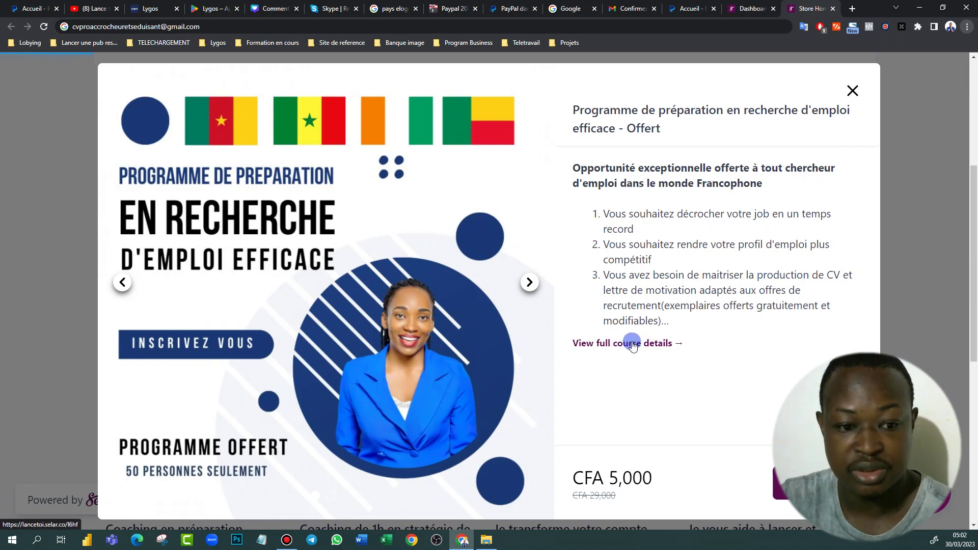
scroll(489, 370, down, 5)
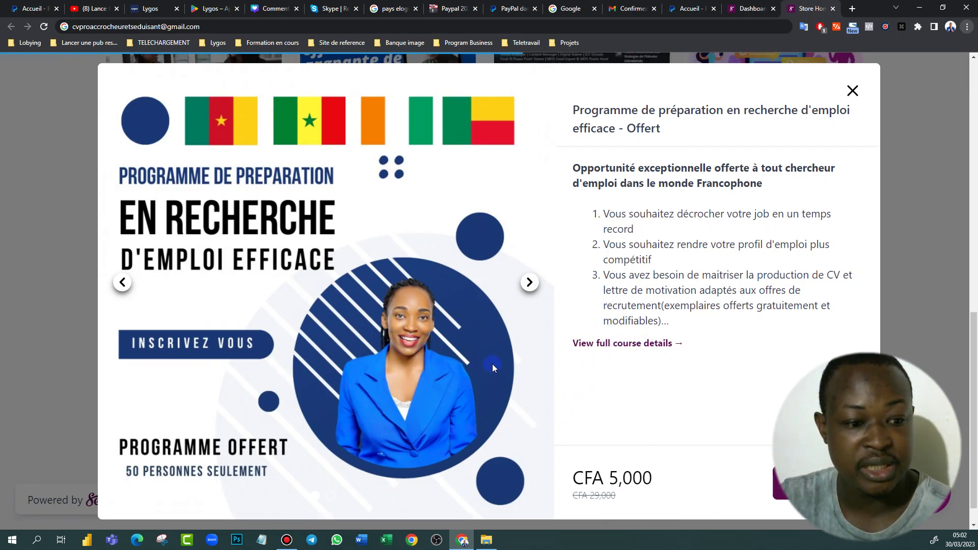
click(637, 344)
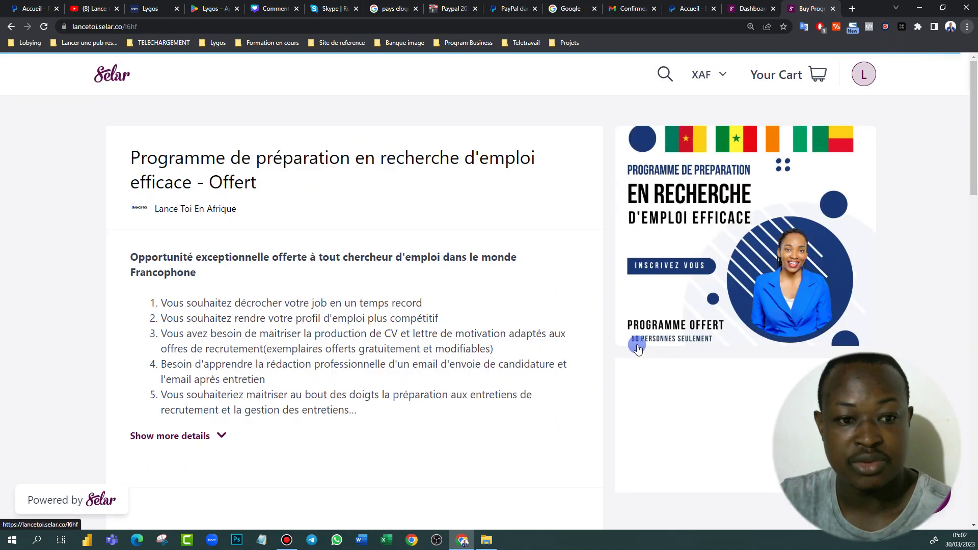
scroll(226, 350, down, 2)
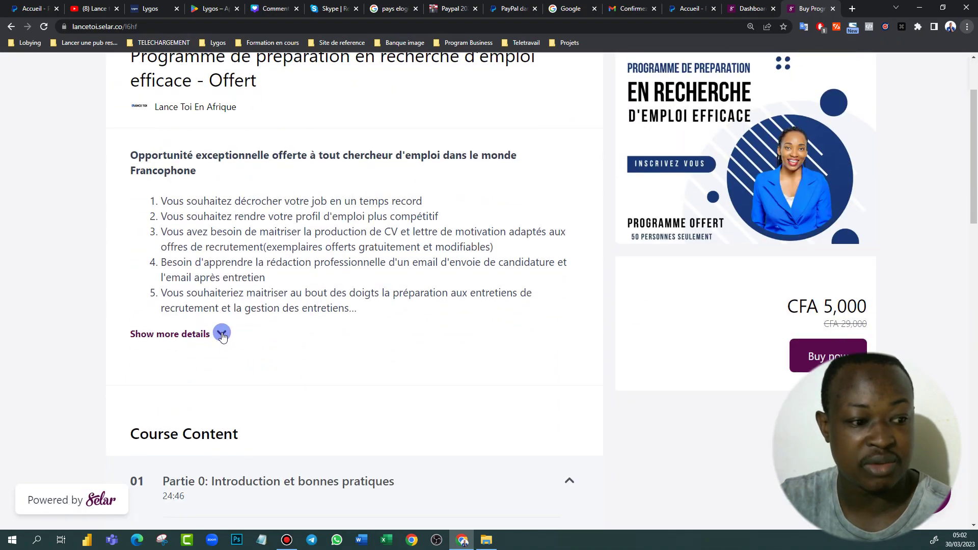
click(222, 333)
Read through the programme's benefits and bonus offers down to the Buy now button
scroll(407, 270, up, 2)
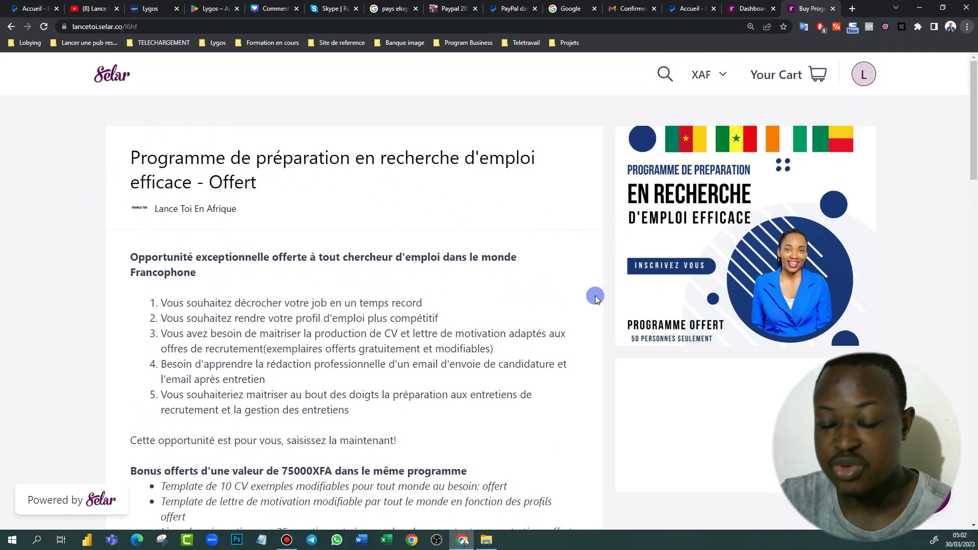
scroll(694, 278, down, 6)
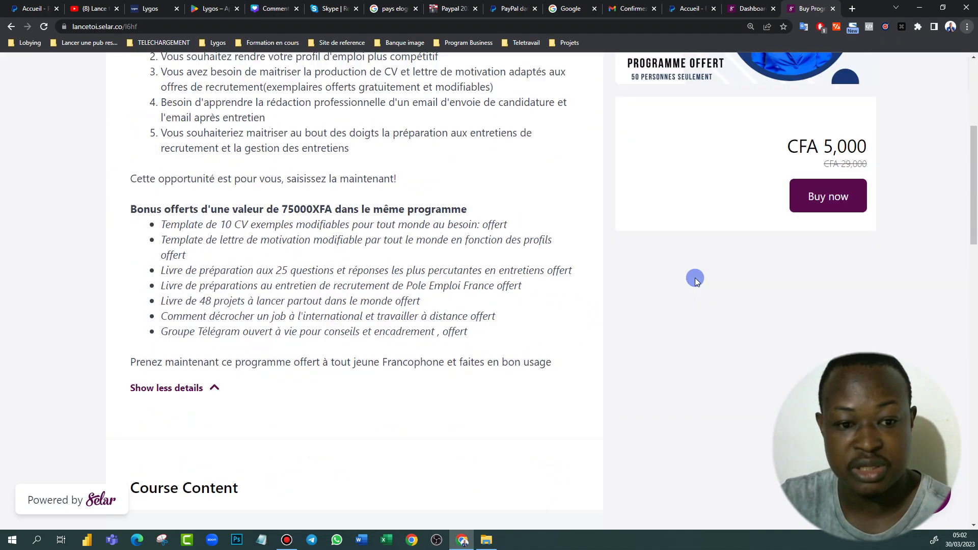
scroll(471, 265, down, 4)
scroll(376, 175, up, 9)
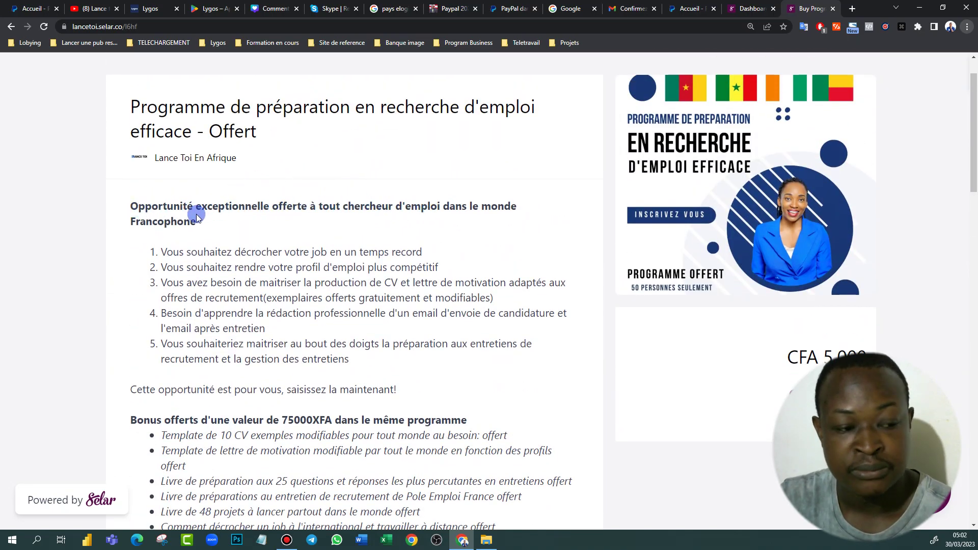
scroll(618, 227, down, 4)
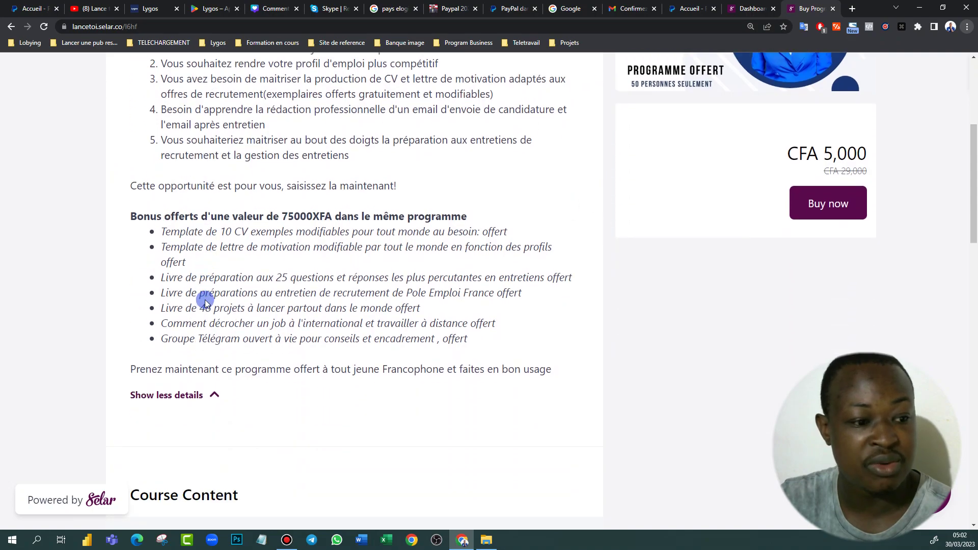
scroll(205, 302, up, 3)
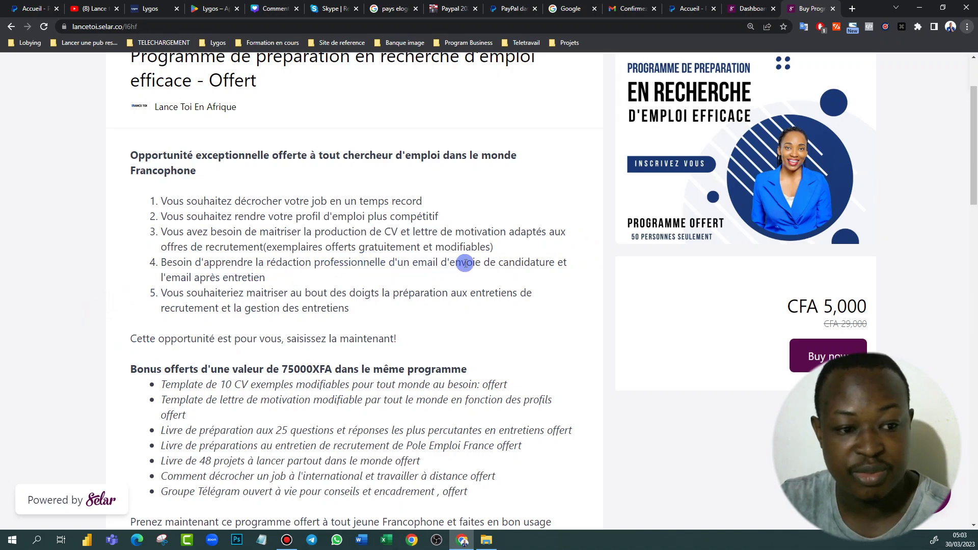
scroll(408, 318, down, 4)
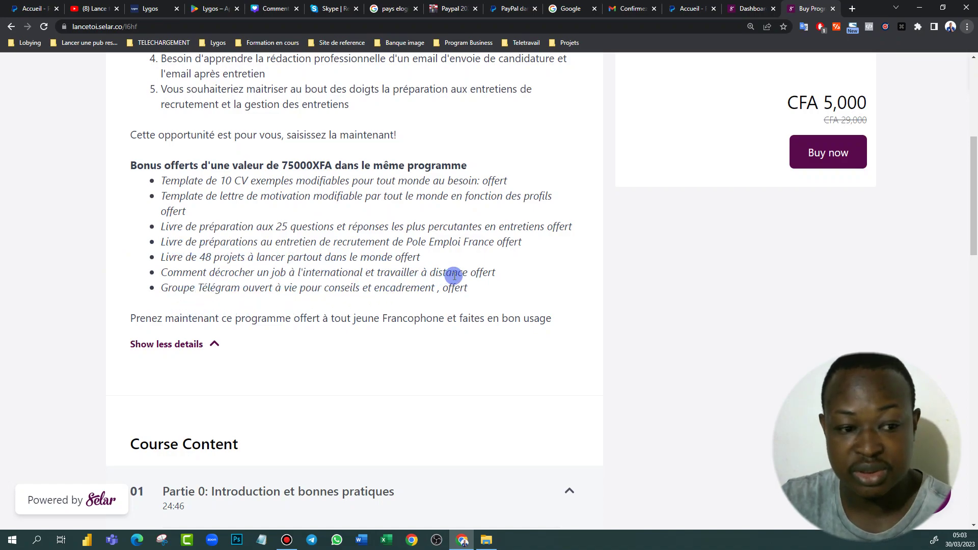
scroll(263, 283, down, 15)
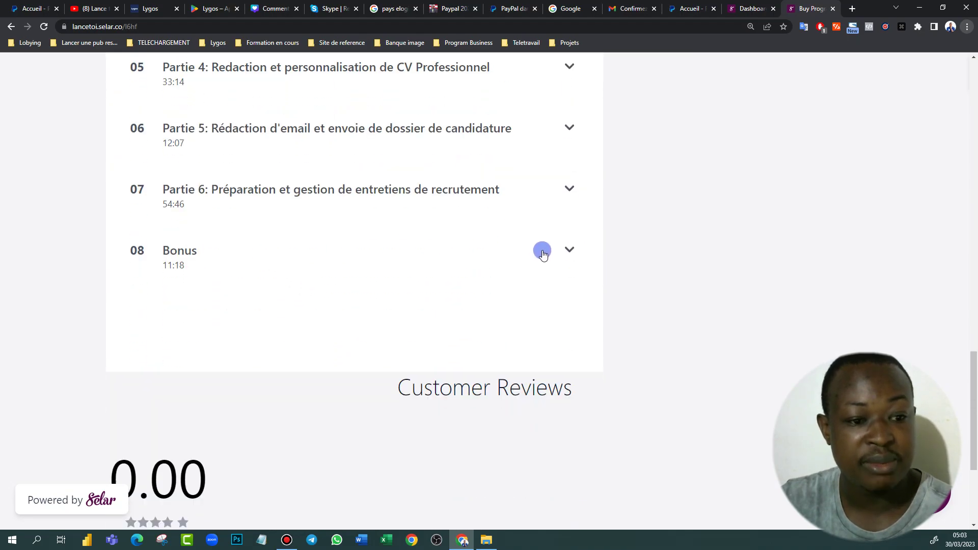
Expand the Bonus section and the Partie 6 lesson list of the course
click(567, 251)
scroll(447, 310, down, 6)
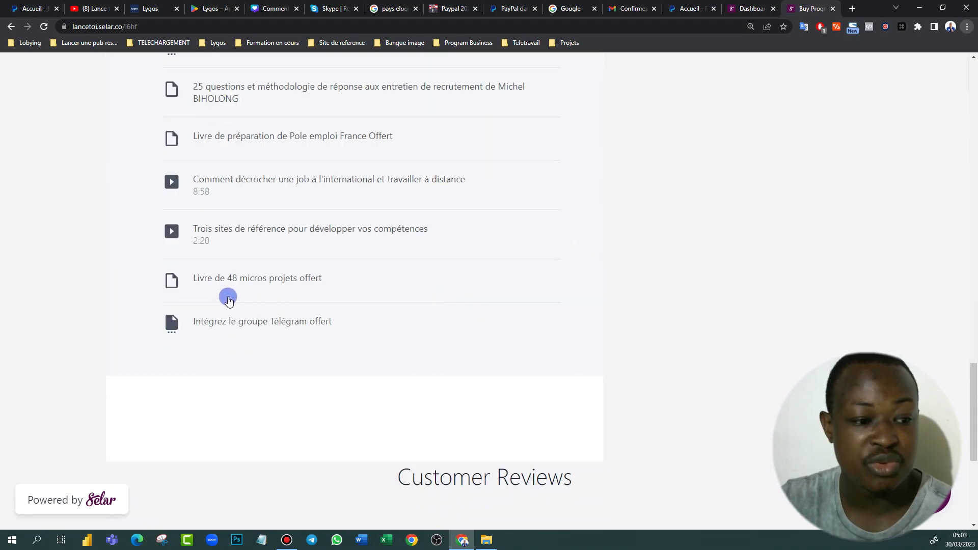
scroll(209, 257, up, 8)
click(570, 291)
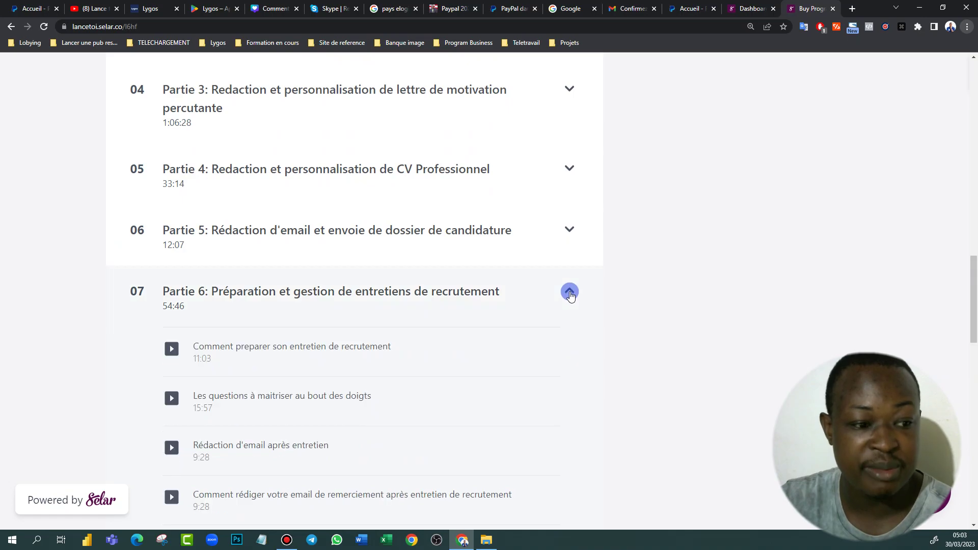
scroll(297, 395, down, 6)
scroll(305, 376, up, 8)
scroll(313, 357, up, 15)
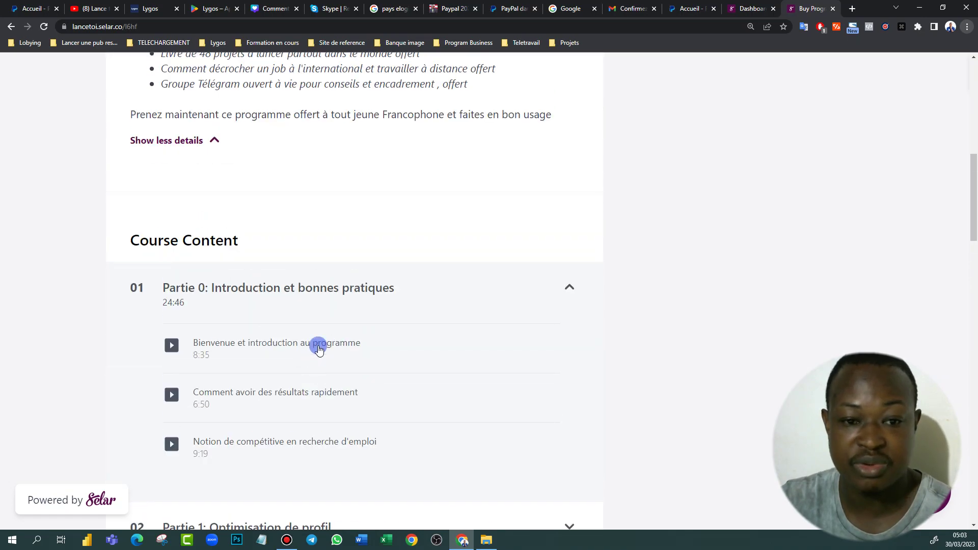
scroll(633, 384, down, 4)
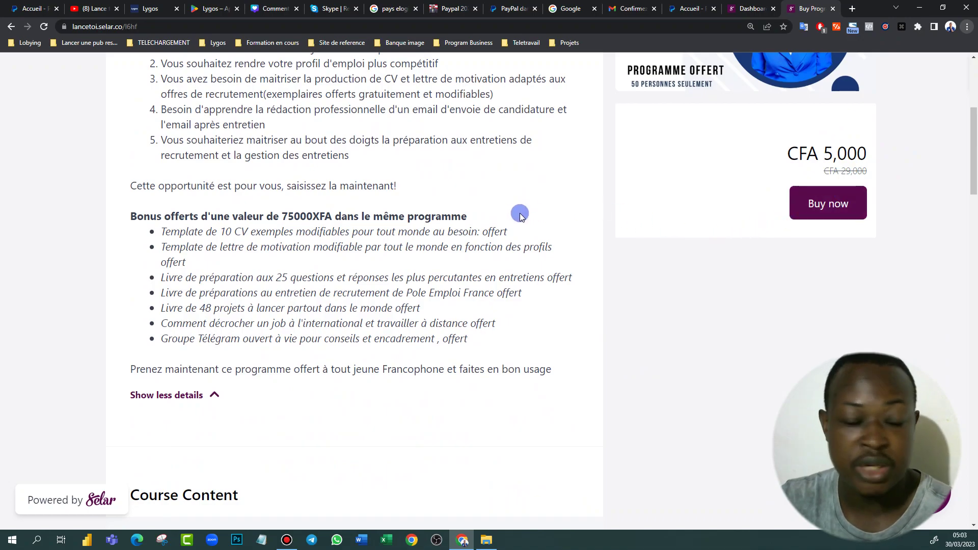
scroll(520, 212, up, 5)
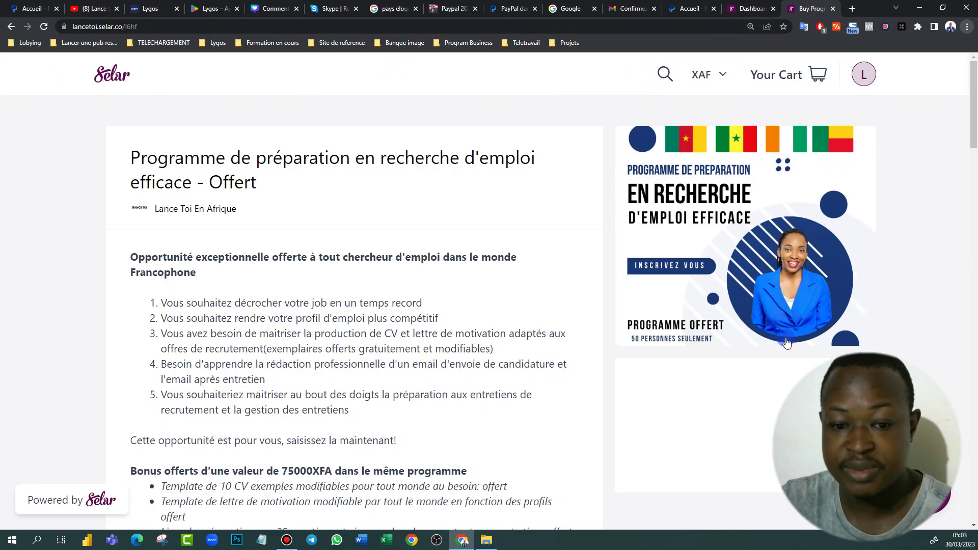
scroll(757, 359, down, 5)
Buy the job-search programme in Selar and check out to the XAF 5,000 payment form
click(853, 214)
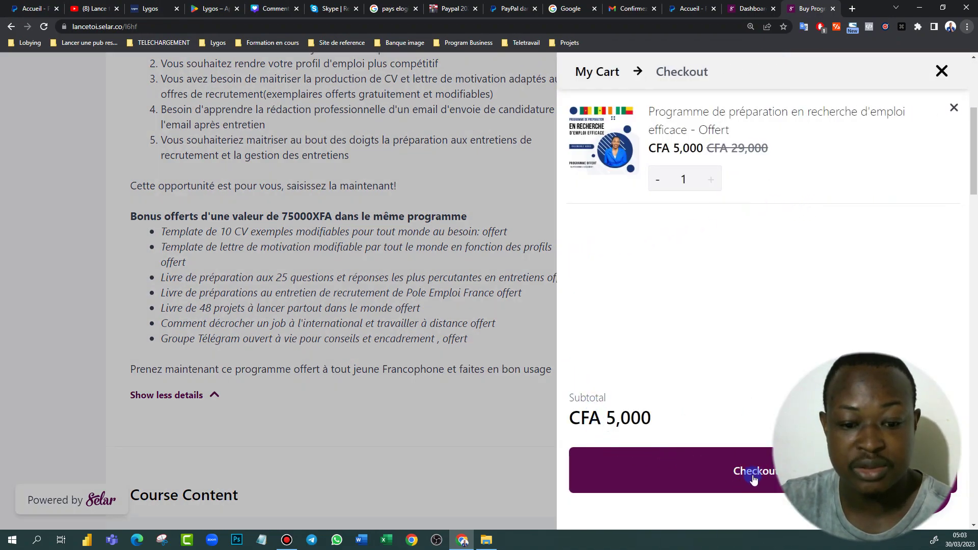
click(753, 478)
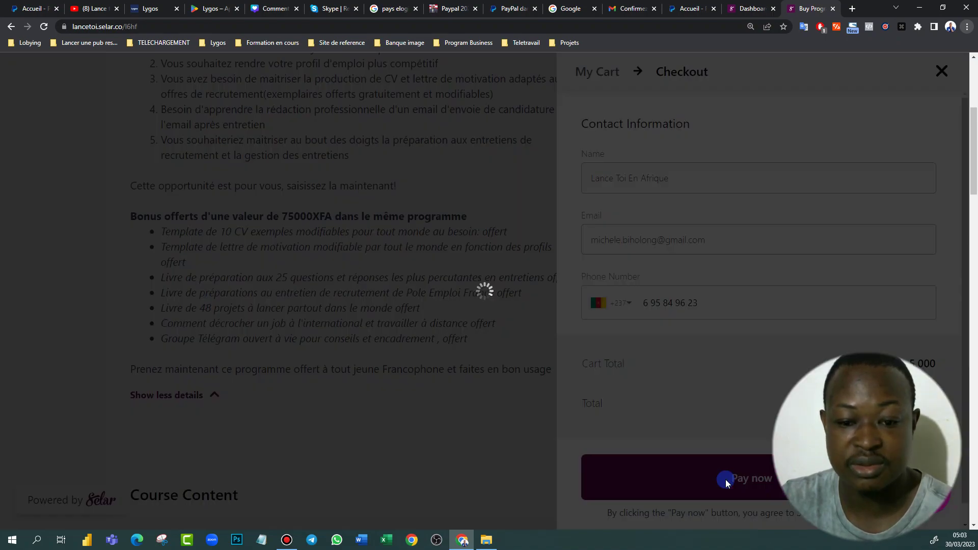
click(718, 476)
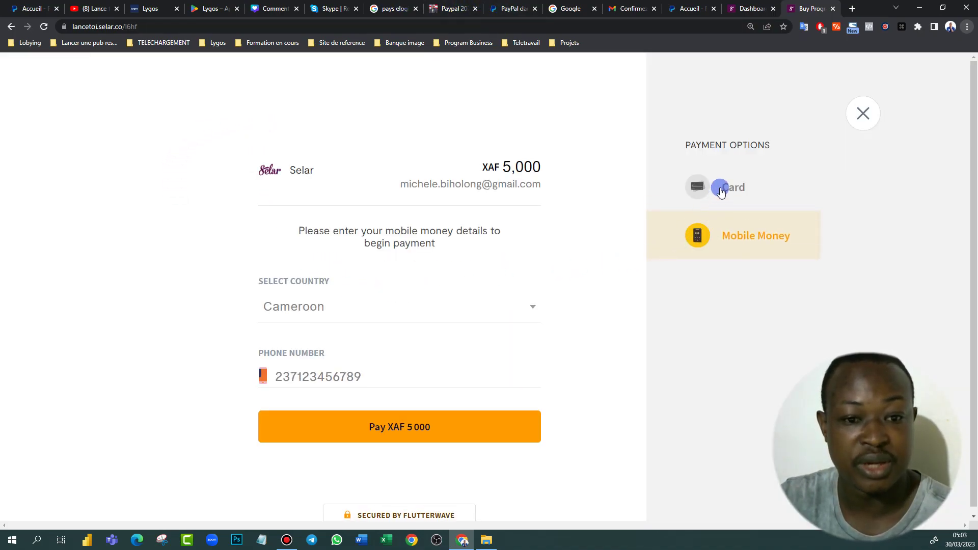
Compare the Card and Mobile Money payment options, then return to the PayPal dashboard
click(725, 192)
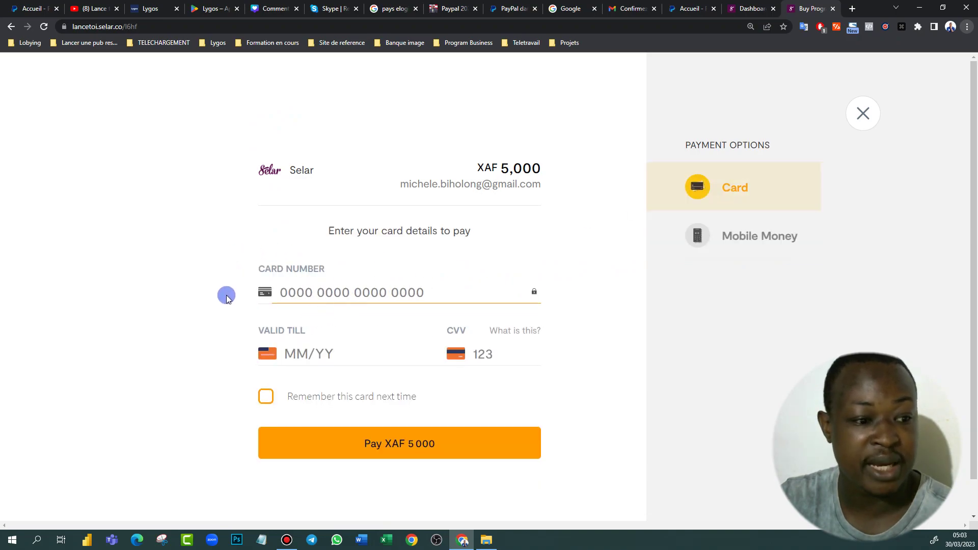
click(760, 235)
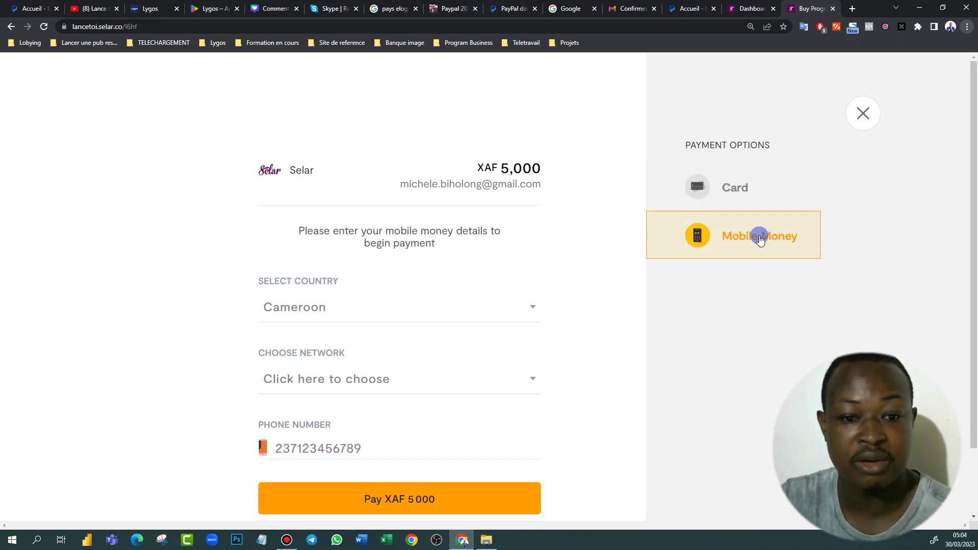
scroll(357, 351, down, 2)
scroll(339, 354, up, 2)
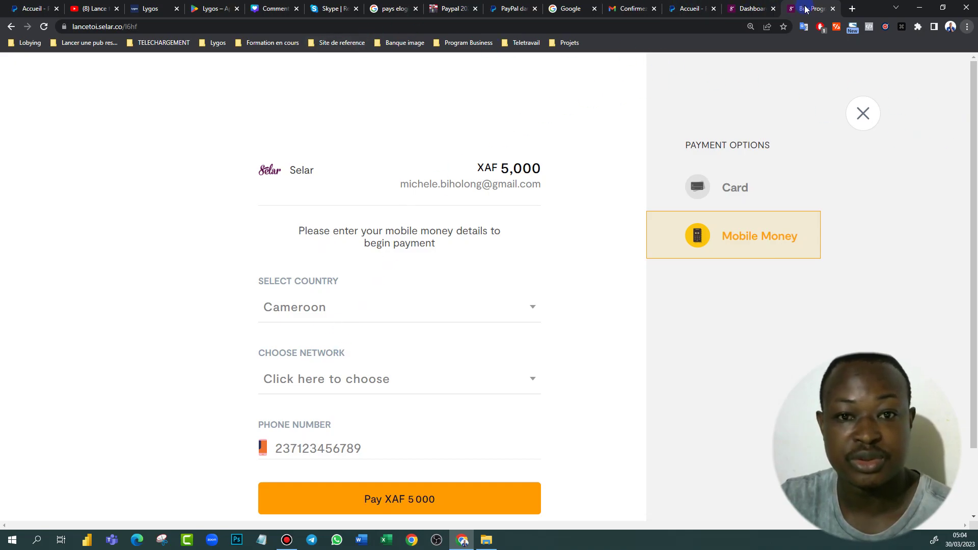
click(21, 8)
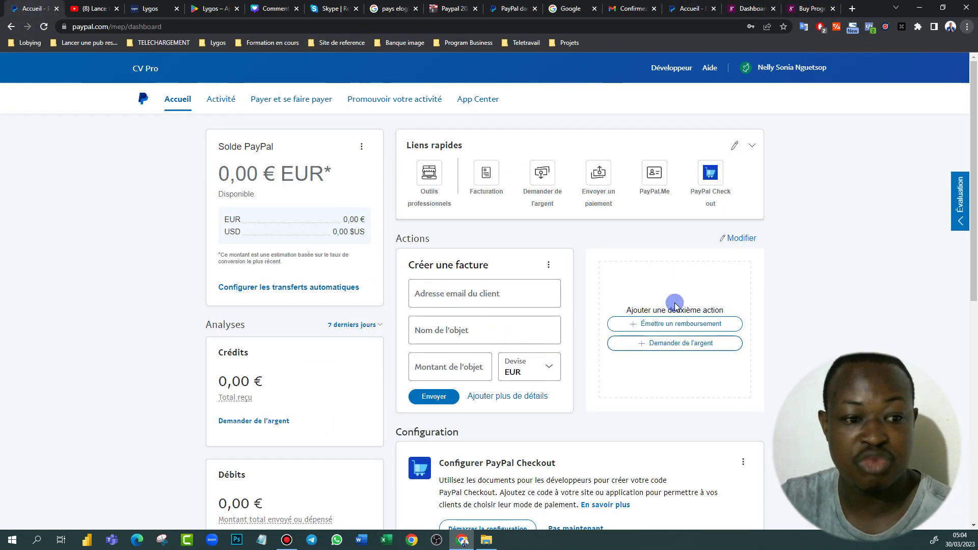
scroll(672, 300, down, 10)
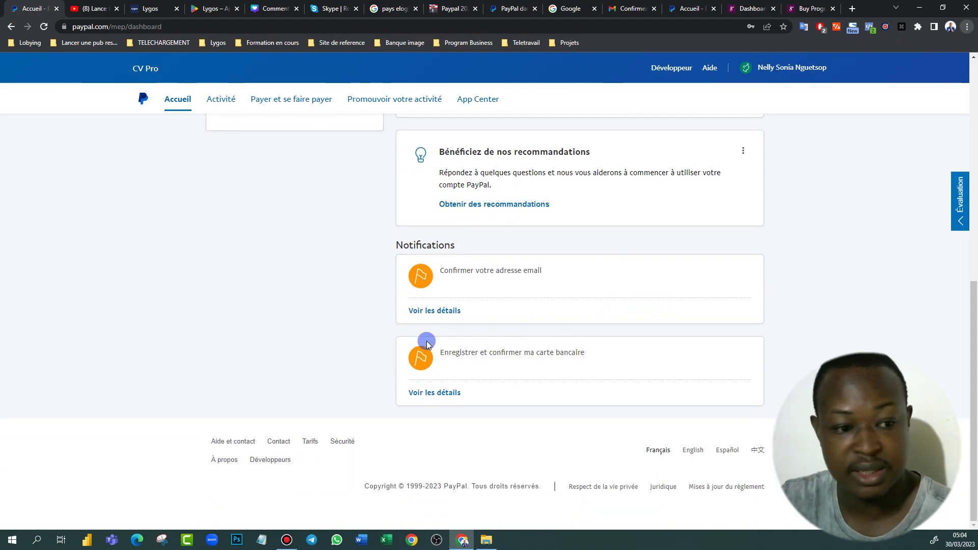
scroll(343, 194, up, 8)
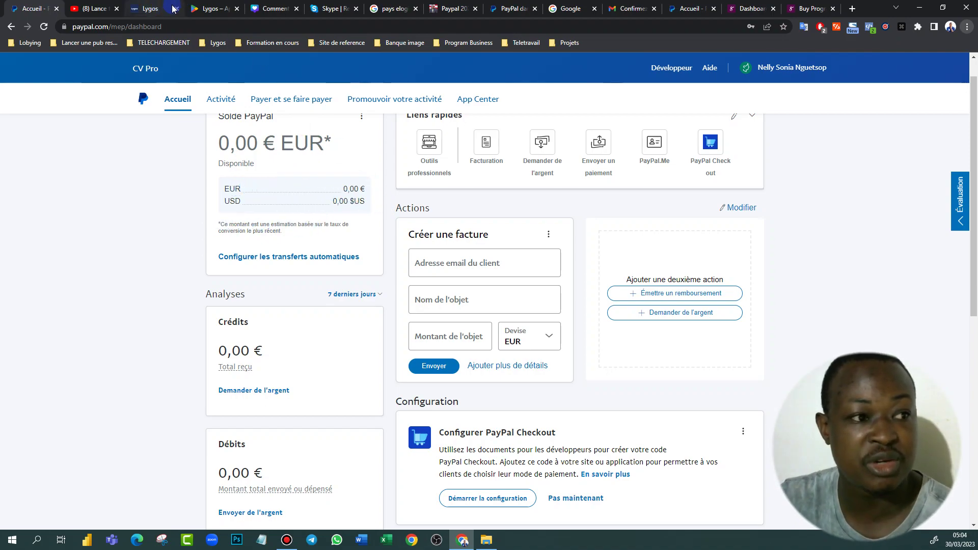
Browse the getlygos.com payment-link form and check the Lygos app's Google Play listing
click(157, 15)
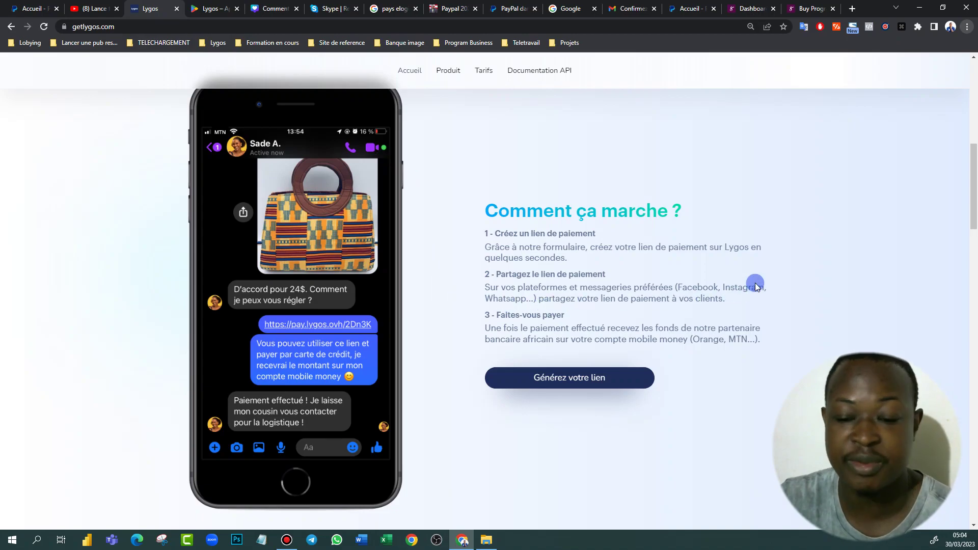
scroll(756, 282, up, 7)
scroll(756, 282, up, 1)
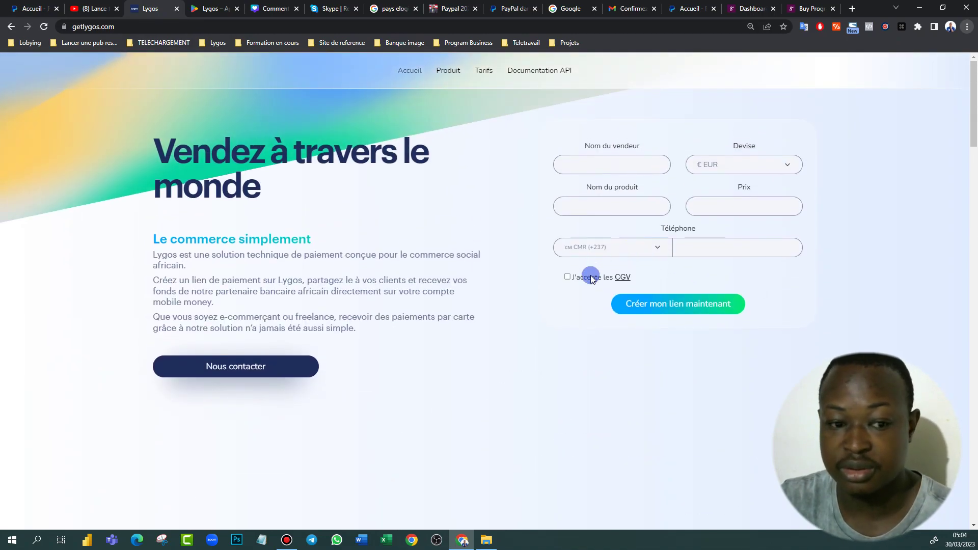
scroll(565, 234, down, 5)
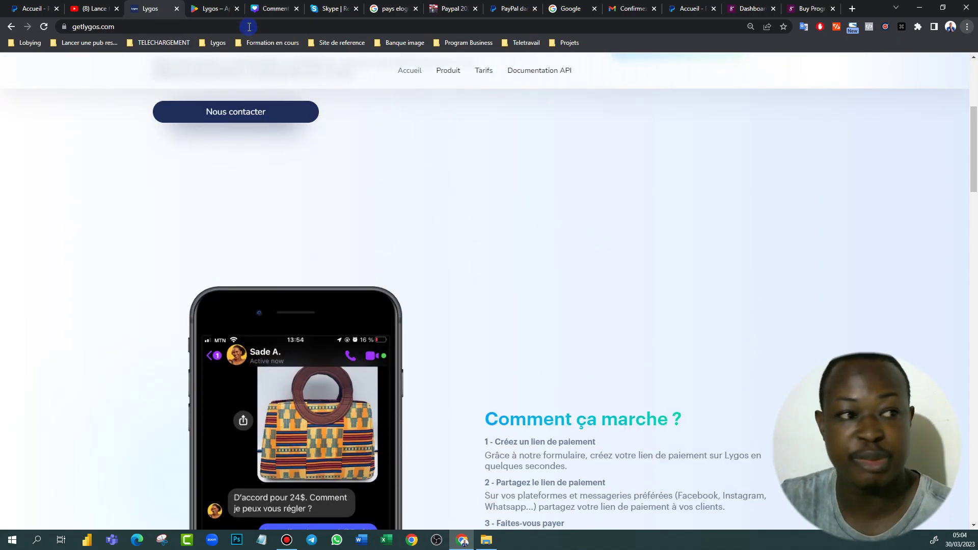
click(216, 9)
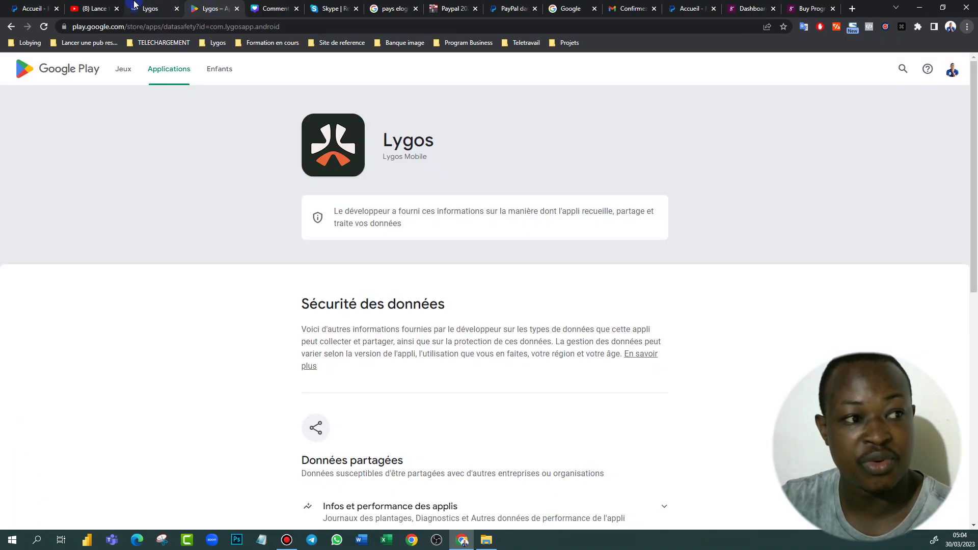
click(149, 10)
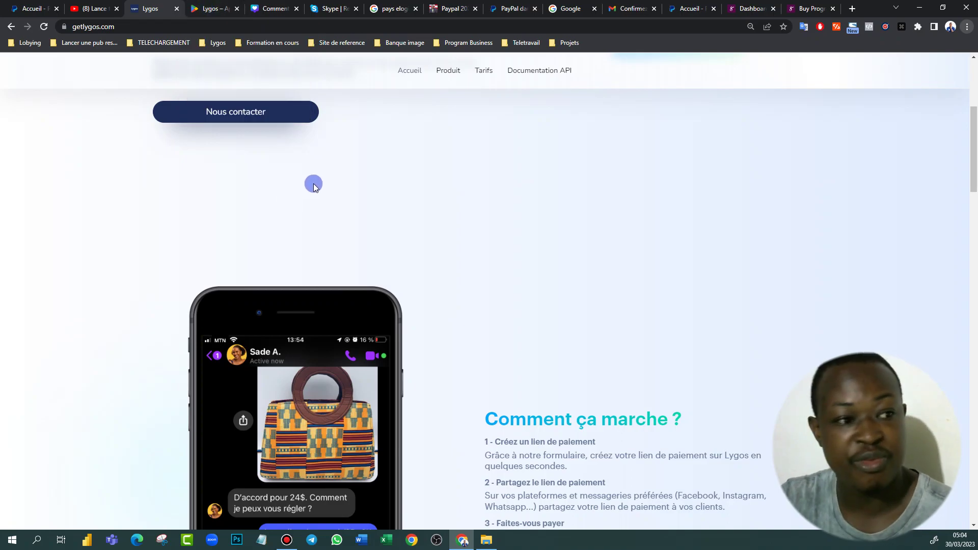
Review Lygos's how-it-works steps and Documentation API section, then go back to Selar's checkout
scroll(314, 183, up, 5)
scroll(348, 340, down, 20)
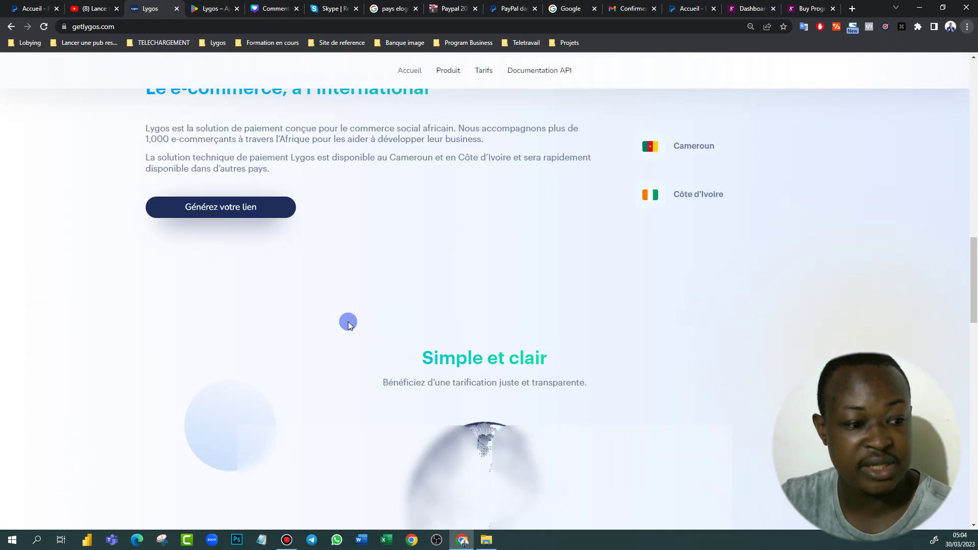
scroll(348, 324, down, 8)
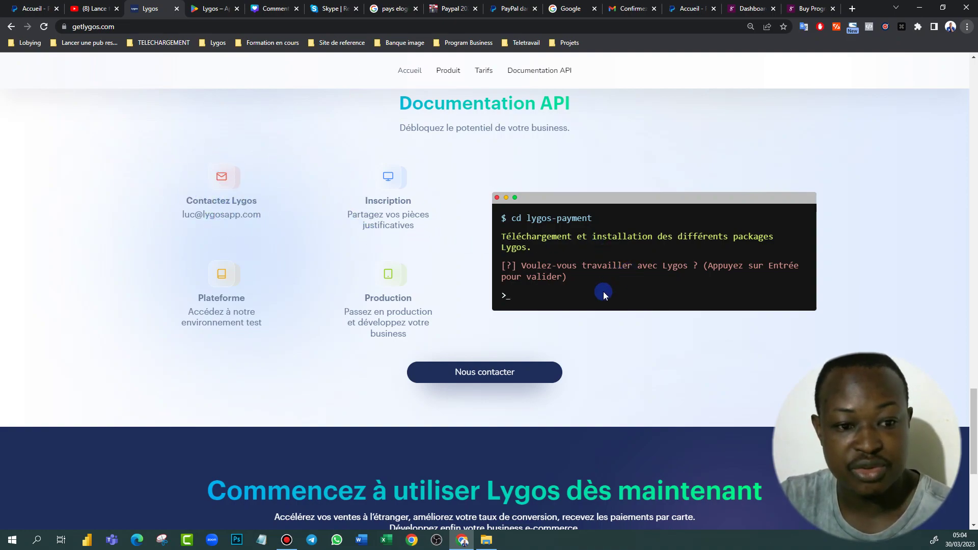
scroll(560, 320, down, 5)
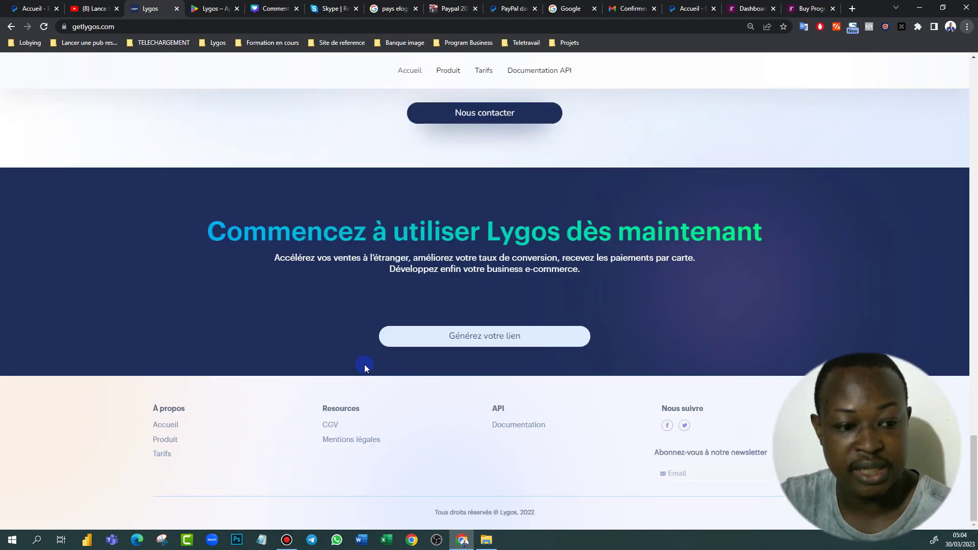
scroll(365, 365, up, 9)
scroll(287, 362, down, 10)
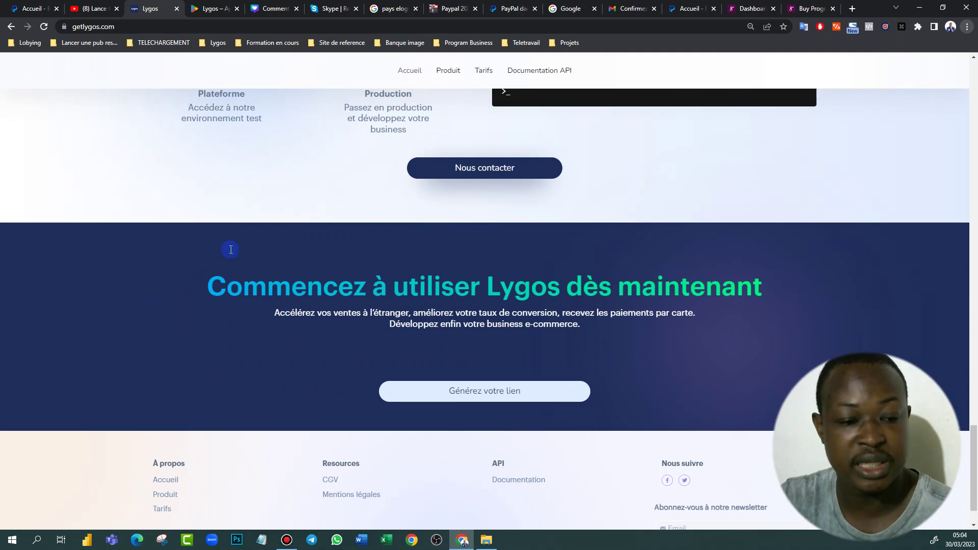
scroll(224, 275, up, 6)
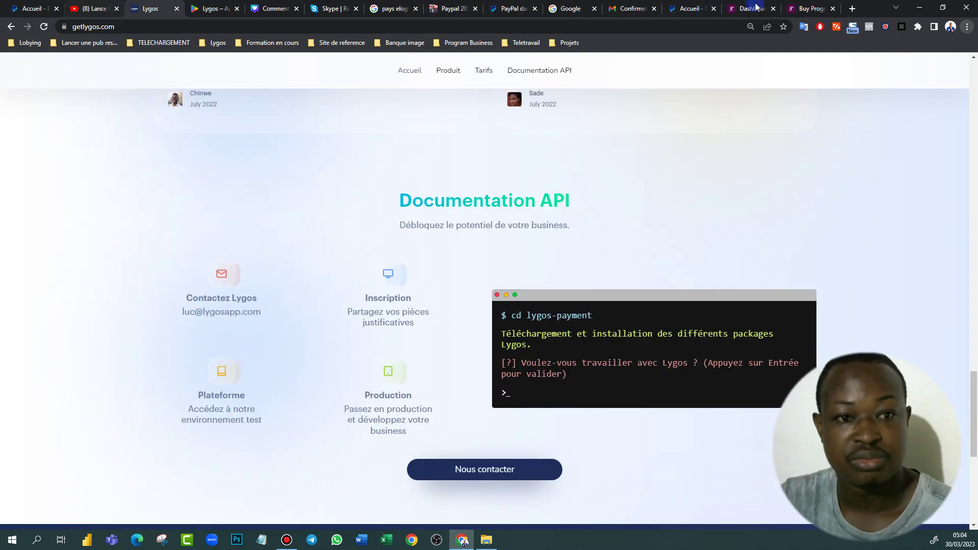
click(811, 8)
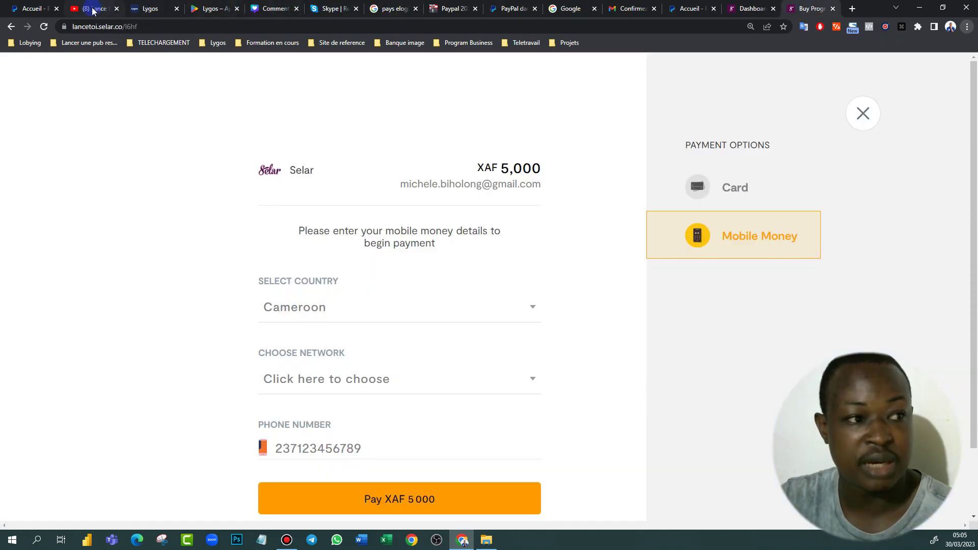
Browse the Lance toi en Afrique channel home page's recent videos and shorts
click(92, 8)
scroll(472, 231, down, 4)
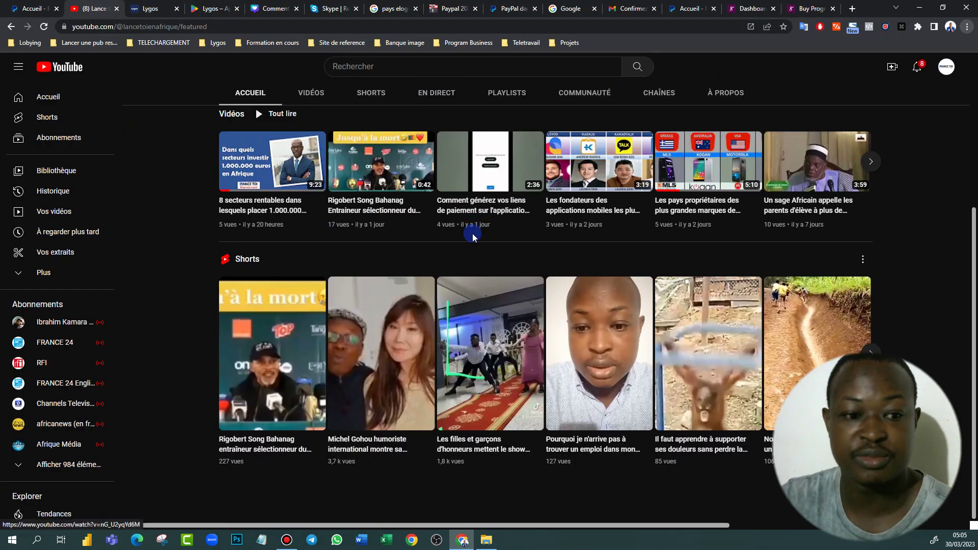
scroll(472, 233, up, 4)
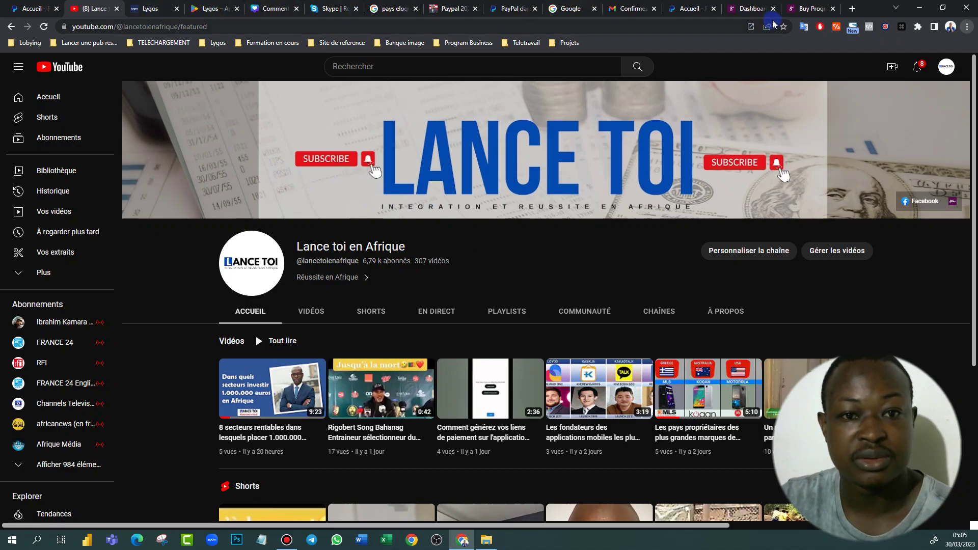
Review the CV Pro dashboard's 0,00 € EUR balance and invoice form, then return to Lygos's Documentation API
click(690, 9)
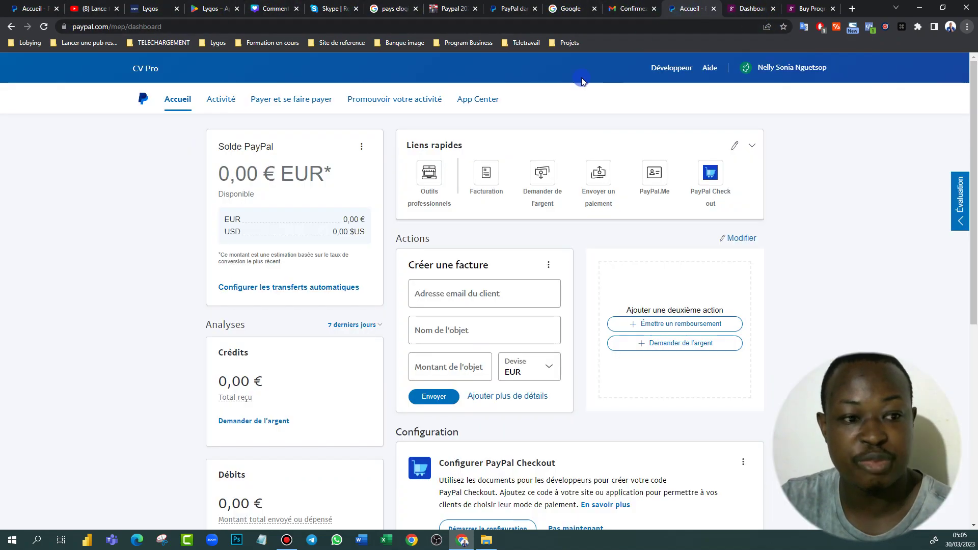
scroll(459, 364, down, 5)
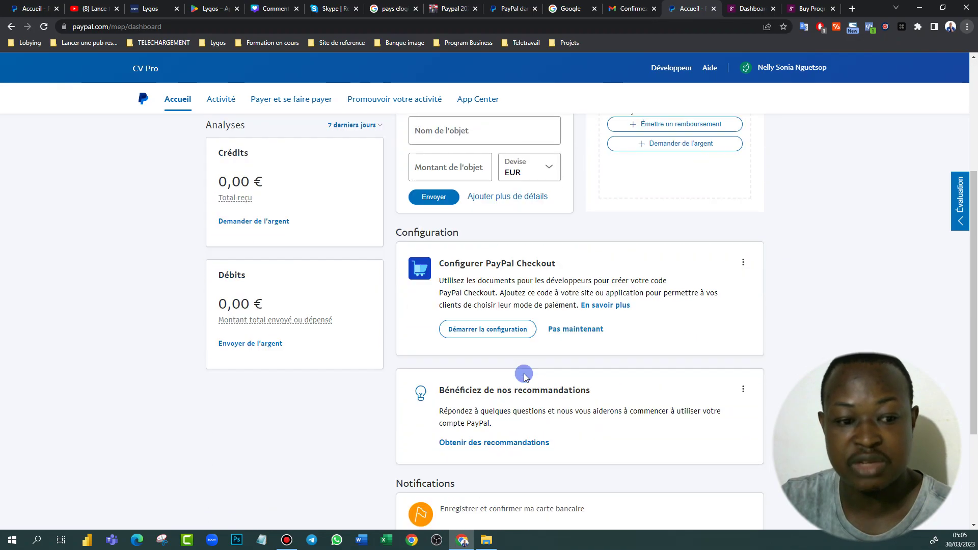
scroll(458, 275, down, 2)
scroll(478, 290, up, 7)
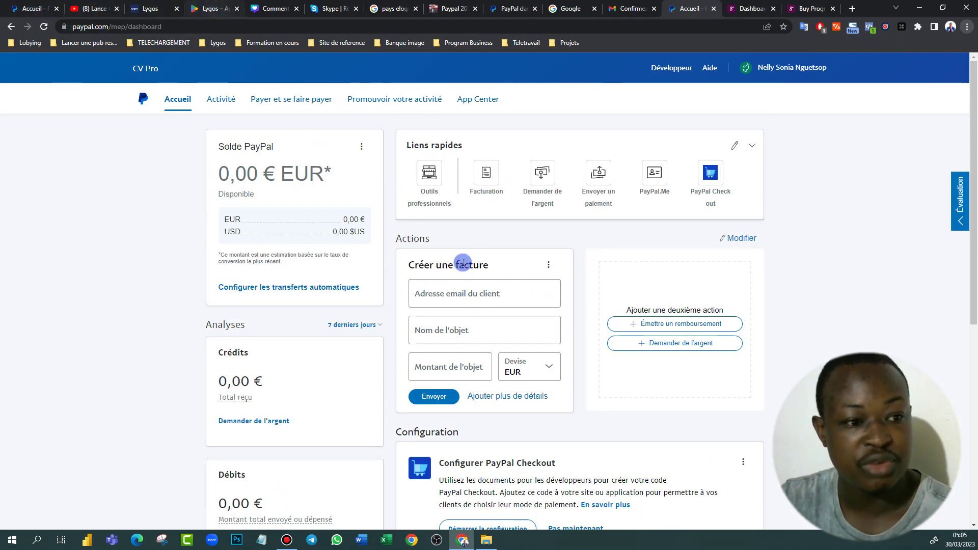
click(147, 9)
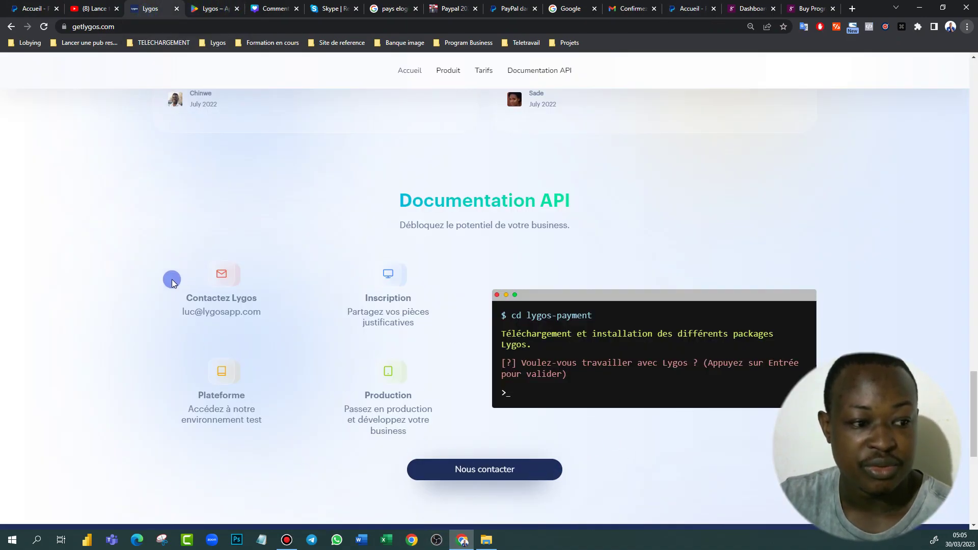